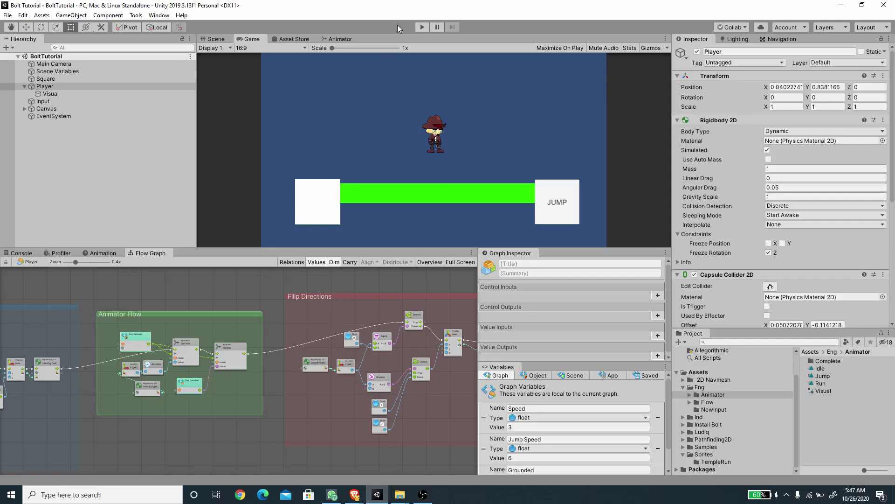
Step: Enter Play mode, walk the player right and back left, and make it jump
left_click(422, 28)
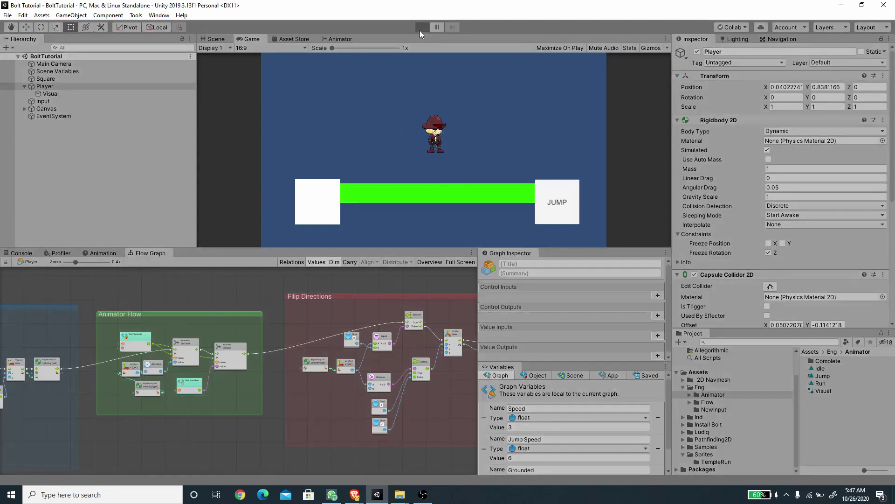
left_click_drag(330, 212, 393, 219)
left_click(561, 202)
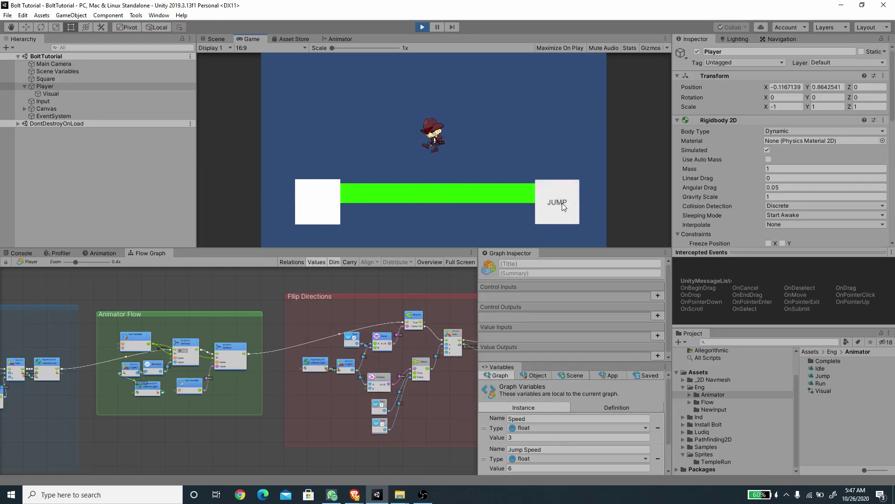
left_click_drag(293, 195, 228, 207)
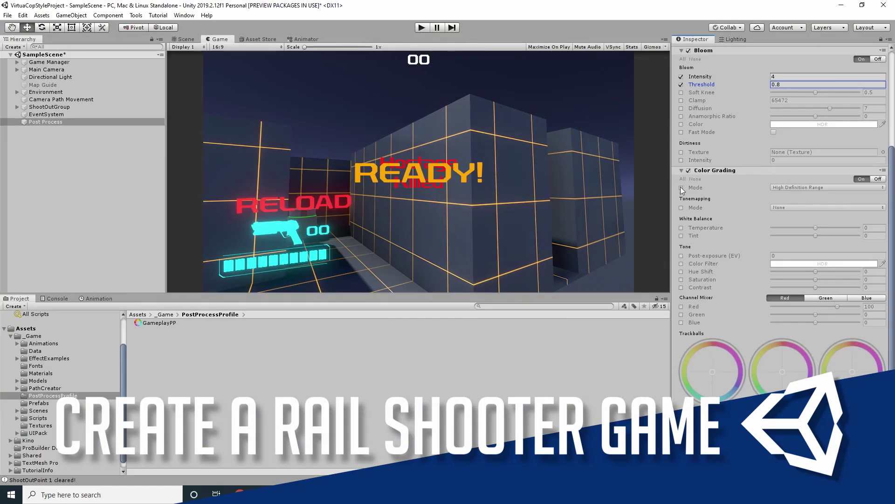
left_click(682, 187)
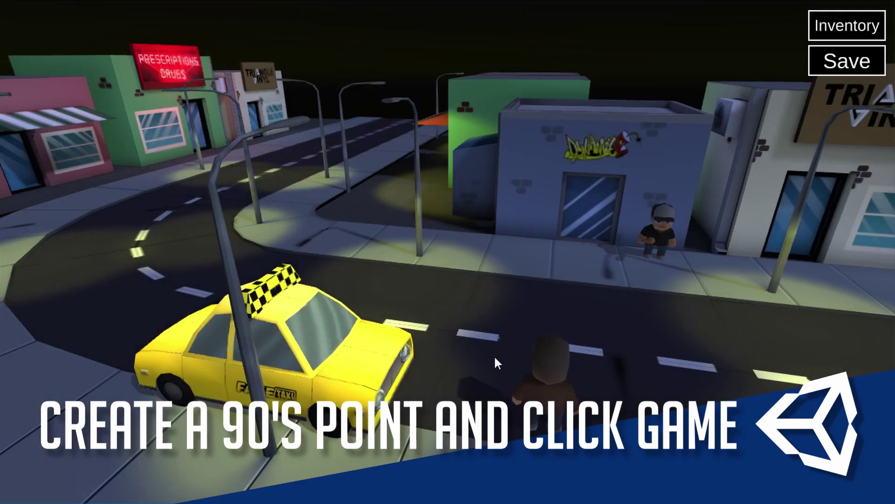
left_click(502, 360)
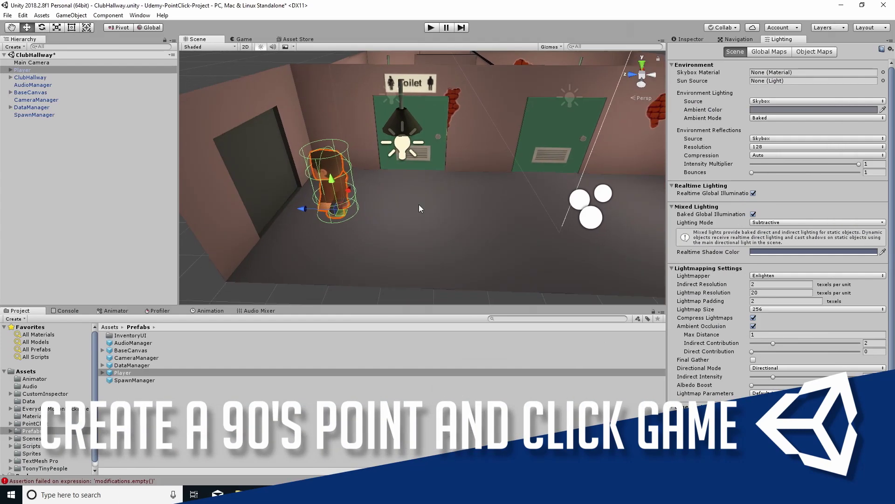
scroll(418, 208, "down", 5)
left_click(420, 209)
mouse_move(419, 208)
left_mouse_down("alt")
mouse_move(406, 210)
mouse_move(422, 210)
left_mouse_up("alt")
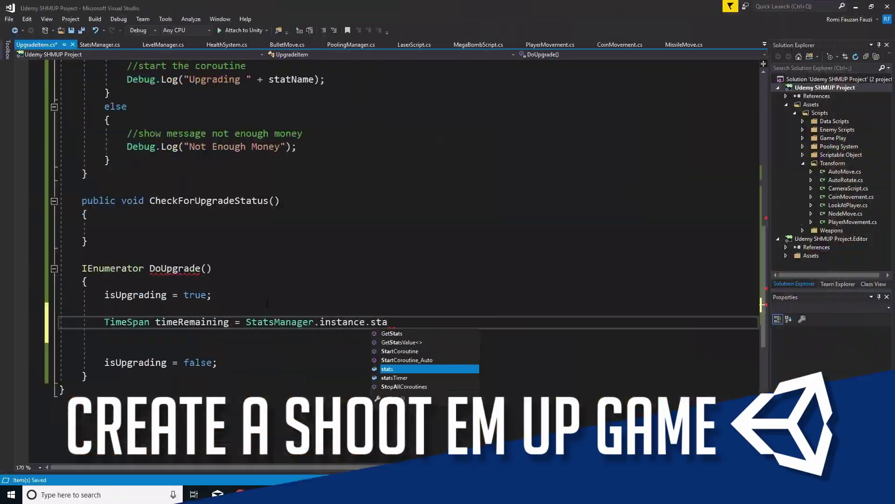
key("Down")
type("[sta")
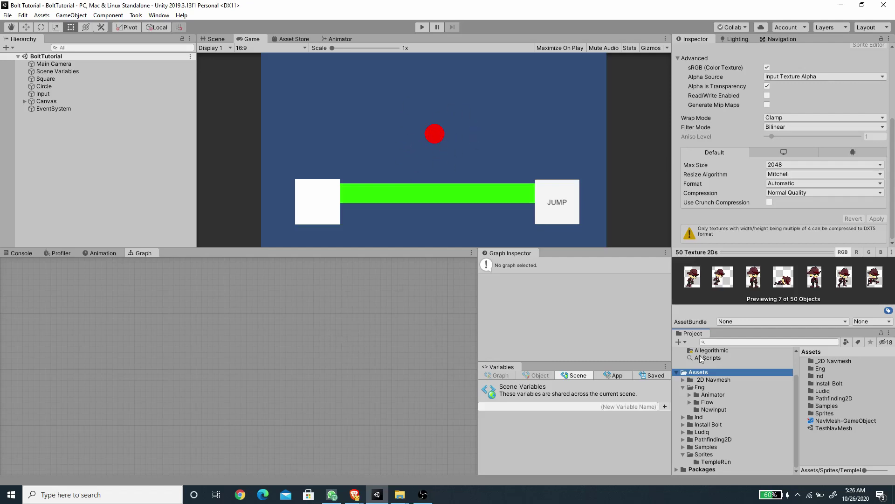
Step: Open the TempleRun sprites folder and check the Temple Run free sprite page
left_click(718, 461)
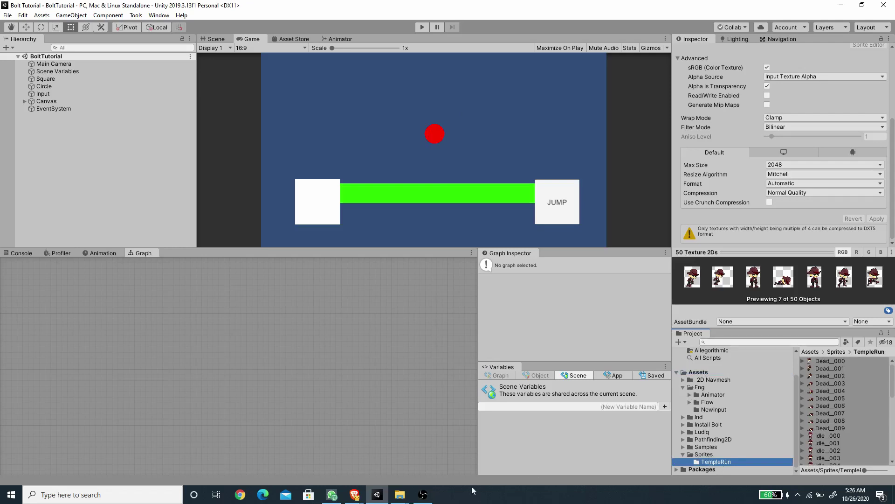
mouse_move(355, 494)
left_click(303, 446)
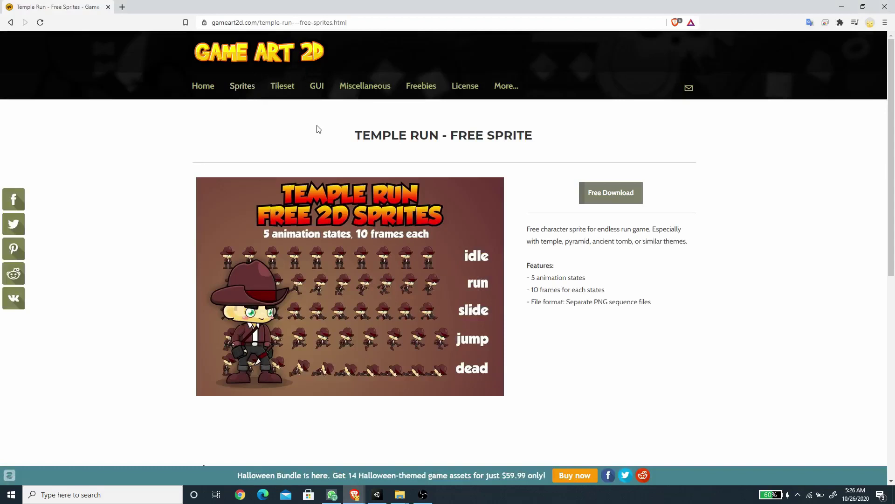
left_click(377, 494)
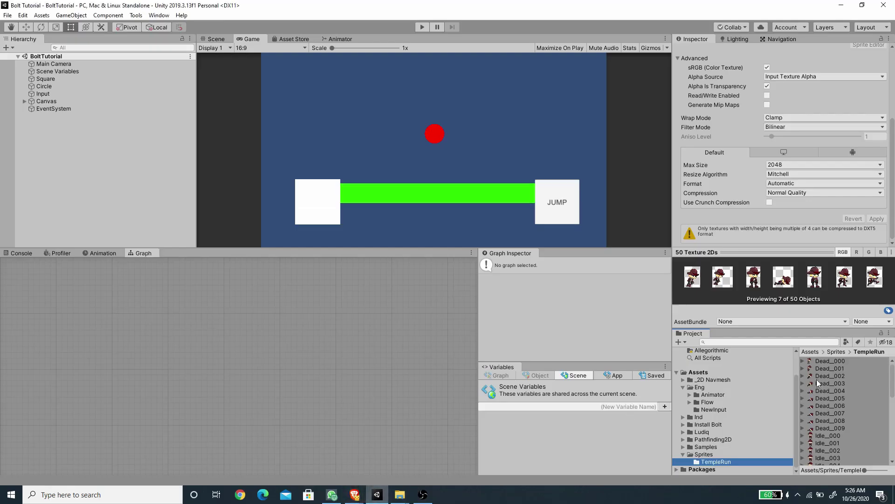
Step: Select the Idle_000 sprite and parent it under Circle in the Hierarchy
left_click(858, 424)
scroll(835, 384, "down", 5)
scroll(834, 396, "up", 4)
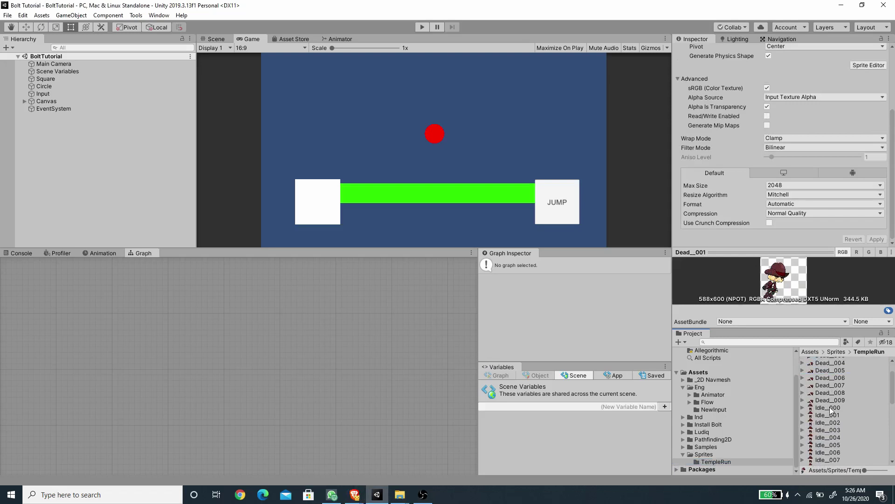
left_click(828, 408)
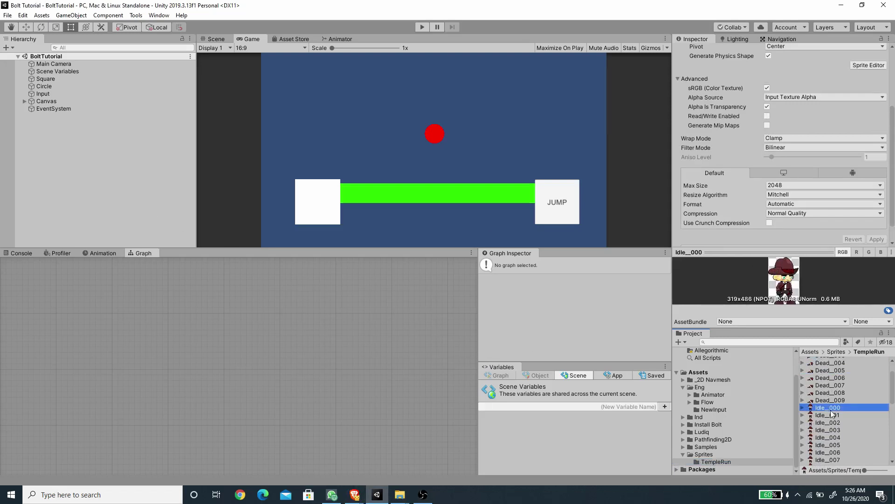
left_click_drag(740, 367, 46, 85)
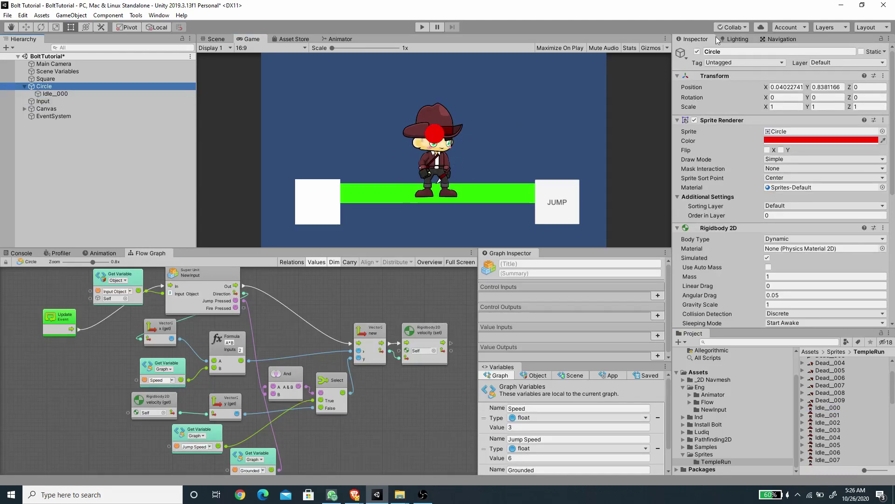
Step: Rename the Circle object to Player in the Inspector name field
left_click(720, 51)
type("Plyer")
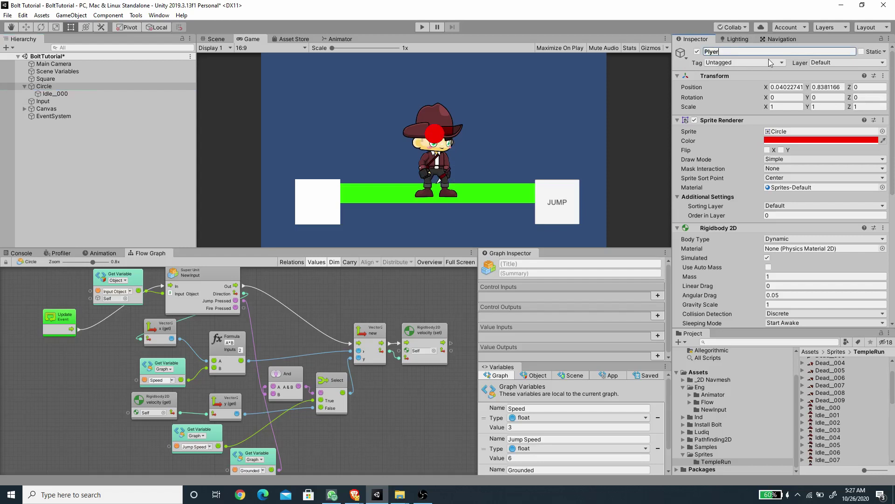
key("BackSpace")
key("BackSpace")
key("BackSpace")
key("BackSpace")
type("layer")
key("Return")
Step: Rename the Idle_000 child object to Visual
left_click(54, 93)
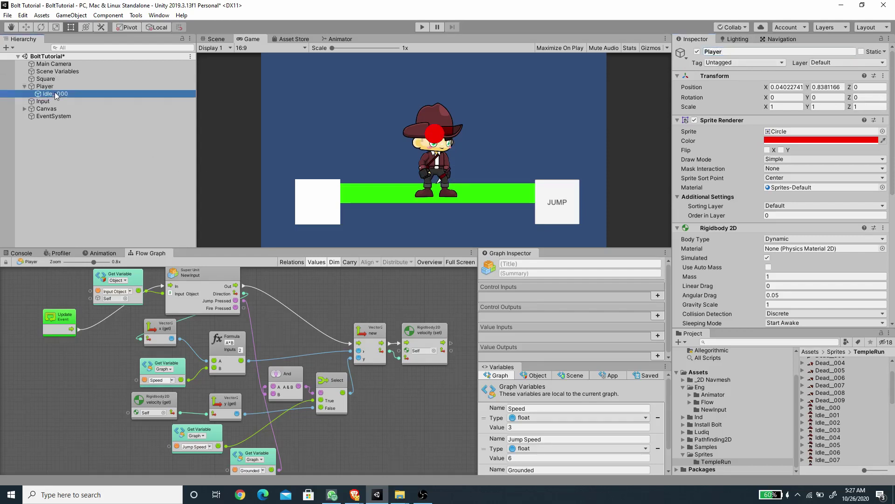
left_click(747, 52)
type("Visual")
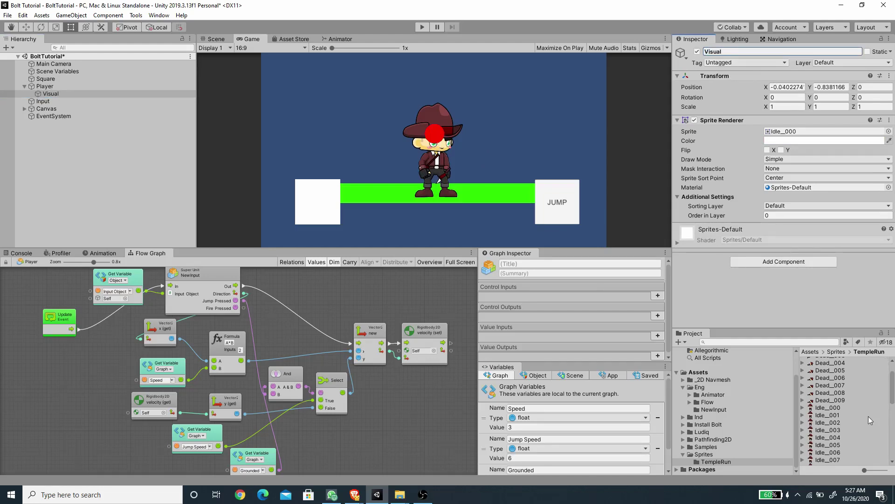
Step: Select all 50 TempleRun sprites, starting from Dead_000, in the Project panel
scroll(868, 416, "up", 2)
left_click(823, 361)
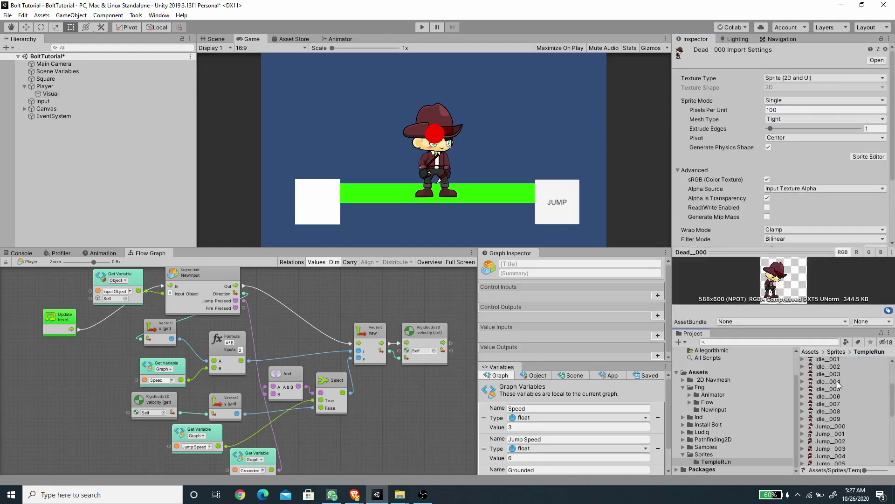
scroll(861, 404, "down", 10)
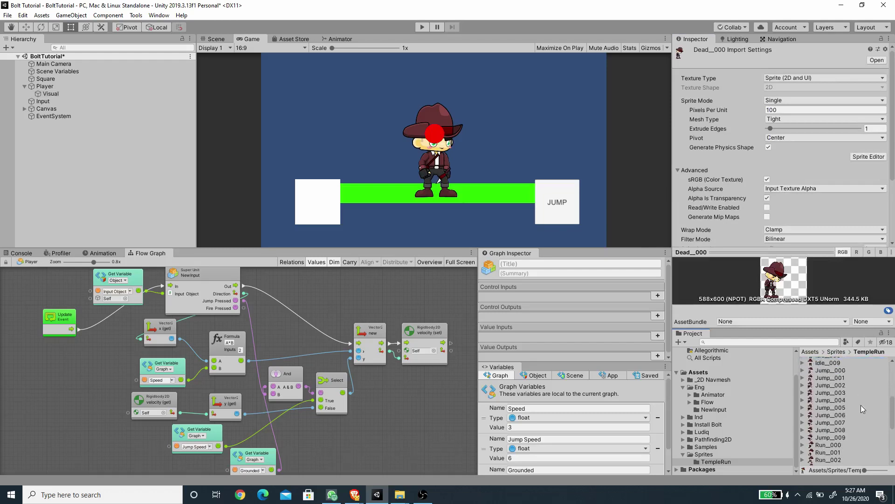
left_click(843, 461, "shift")
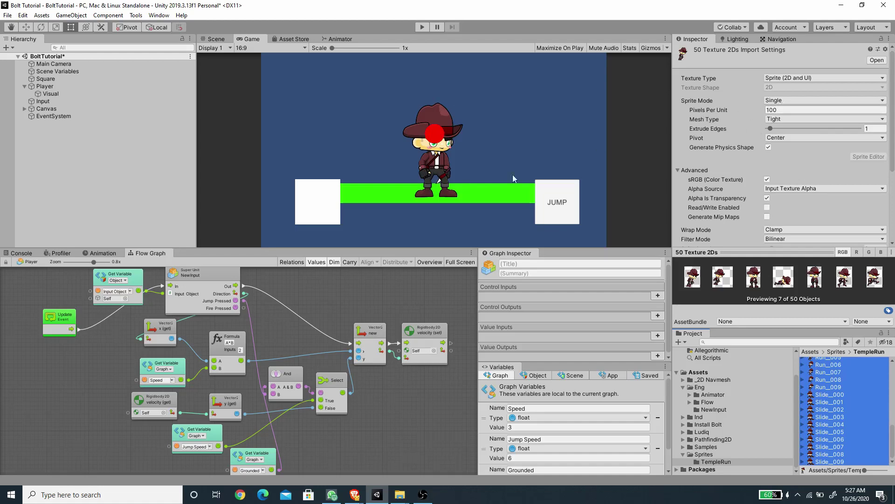
Step: Switch to the Scene view and select the Visual character object
left_click(216, 39)
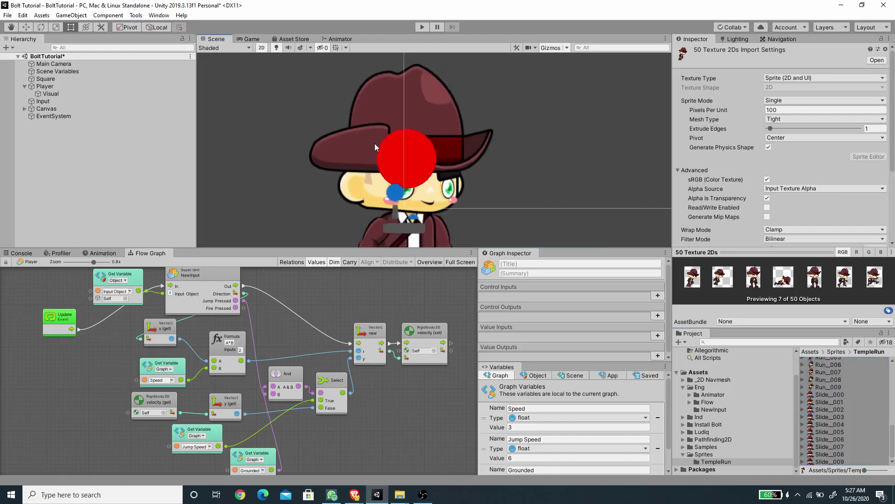
scroll(389, 147, "down", 4)
left_click(51, 93)
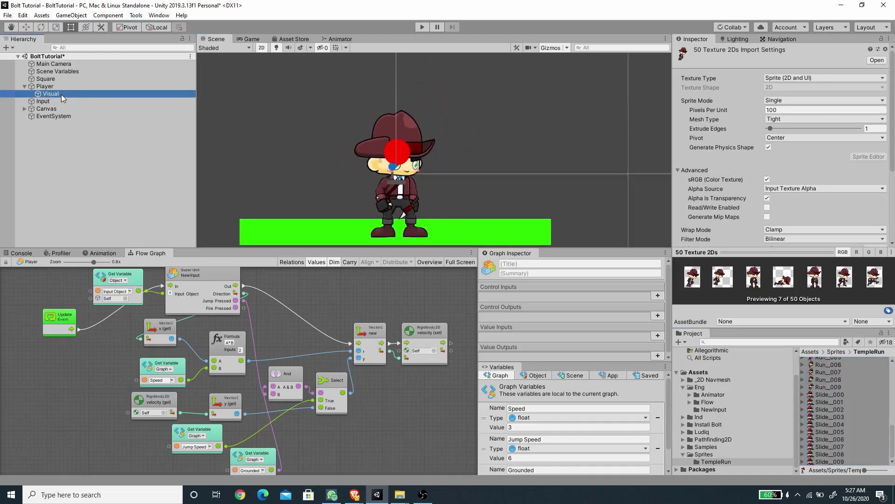
scroll(401, 179, "up", 2)
scroll(465, 163, "down", 3)
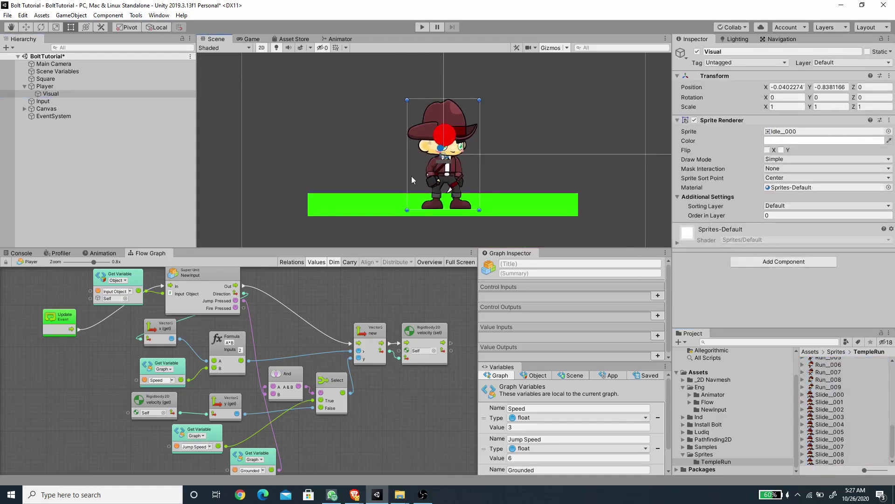
scroll(412, 175, "down", 3)
scroll(355, 121, "up", 1)
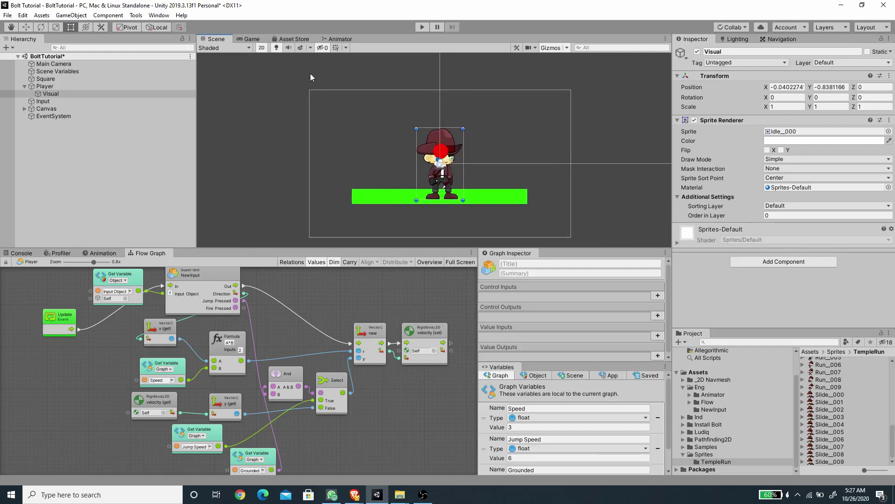
left_click(310, 47)
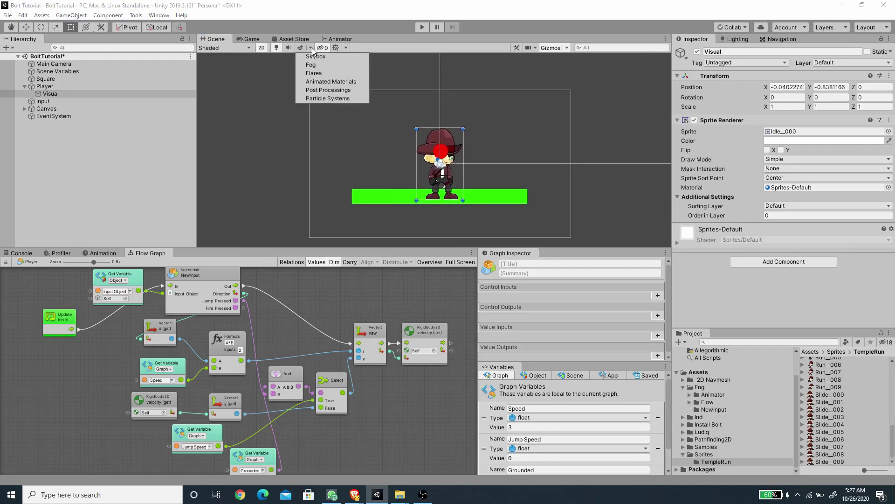
left_click(335, 48)
scroll(472, 191, "up", 4)
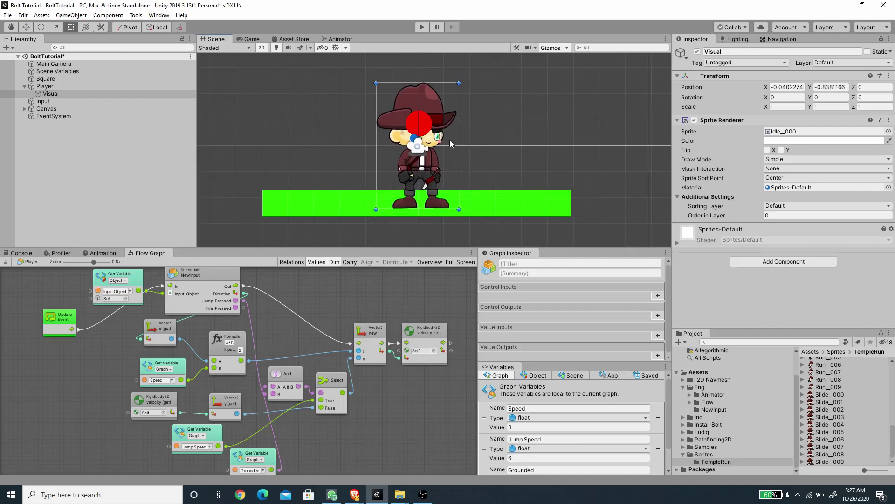
scroll(459, 154, "down", 1)
scroll(392, 102, "down", 1)
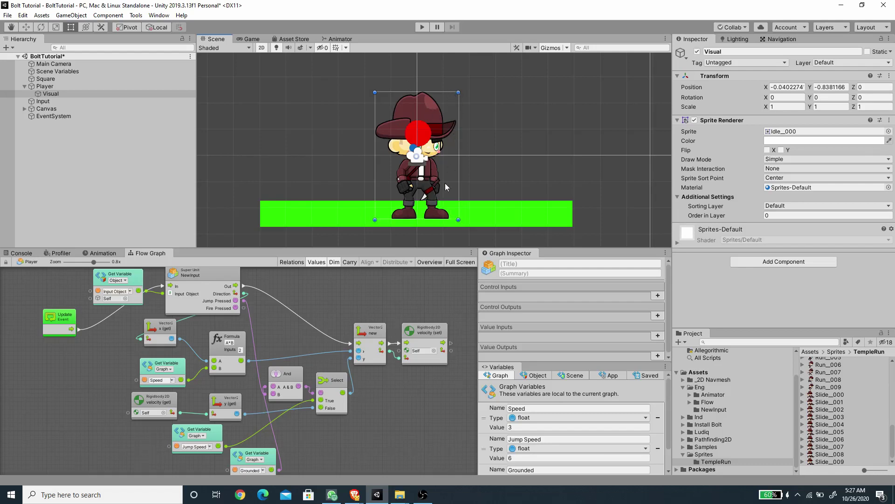
Step: Reselect sprites Dead_000 through Slide_009, set Pixels Per Unit to 250 and apply
key("Home")
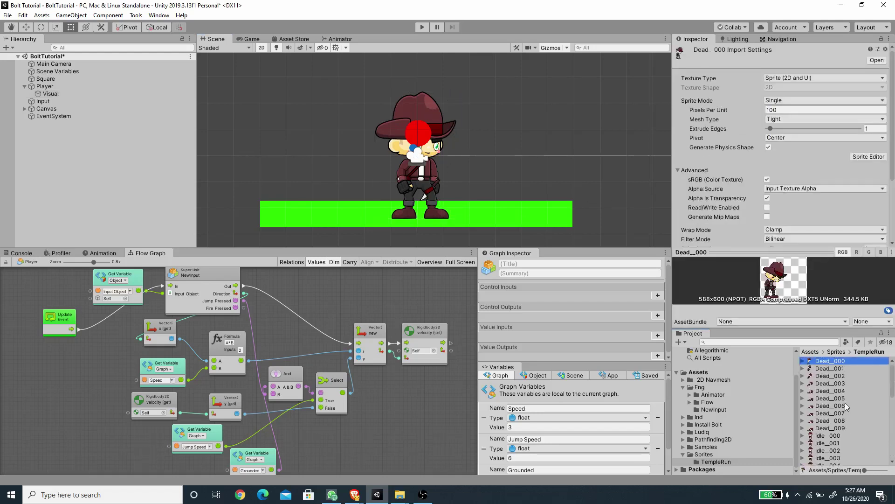
scroll(843, 382, "down", 10)
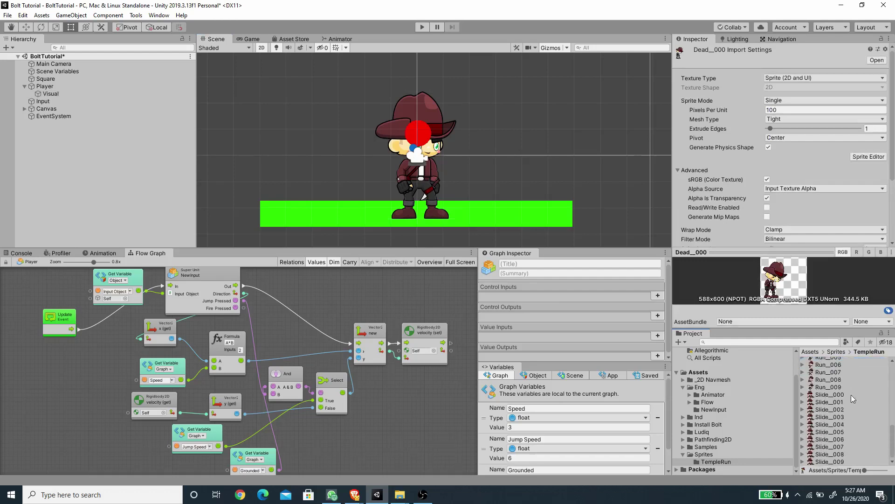
left_click(841, 462, "shift")
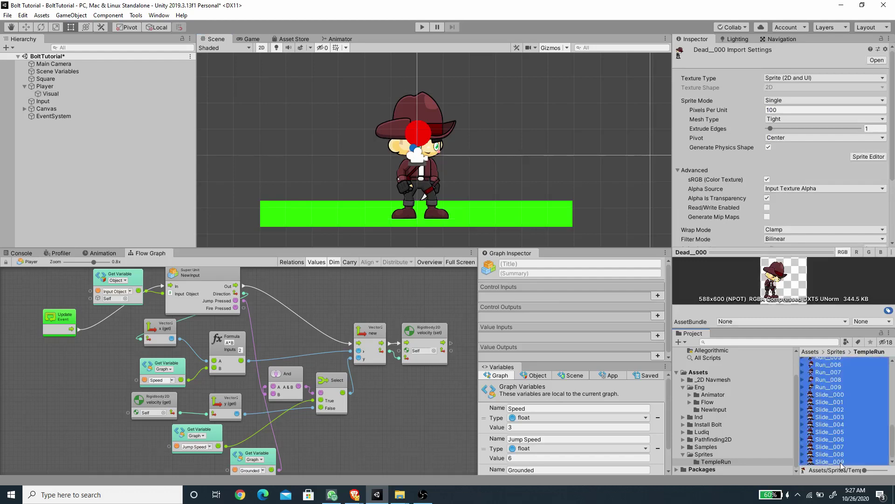
left_click(782, 109)
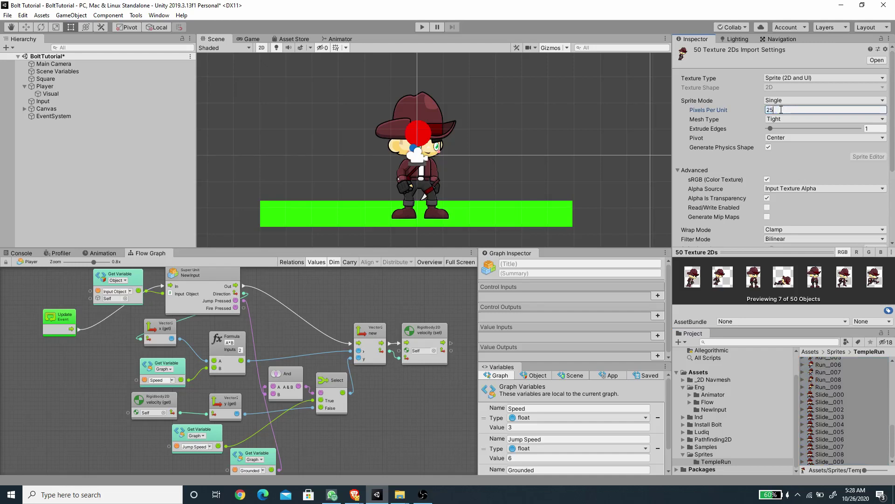
scroll(856, 202, "down", 5)
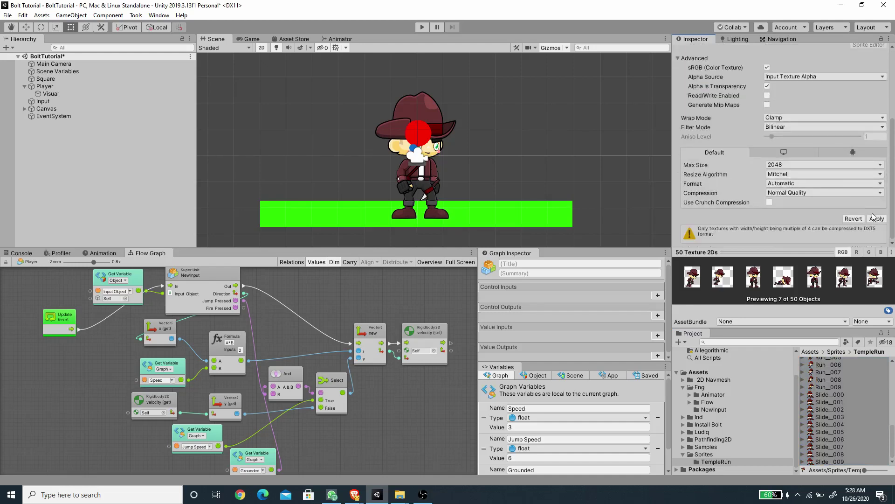
scroll(735, 73, "up", 5)
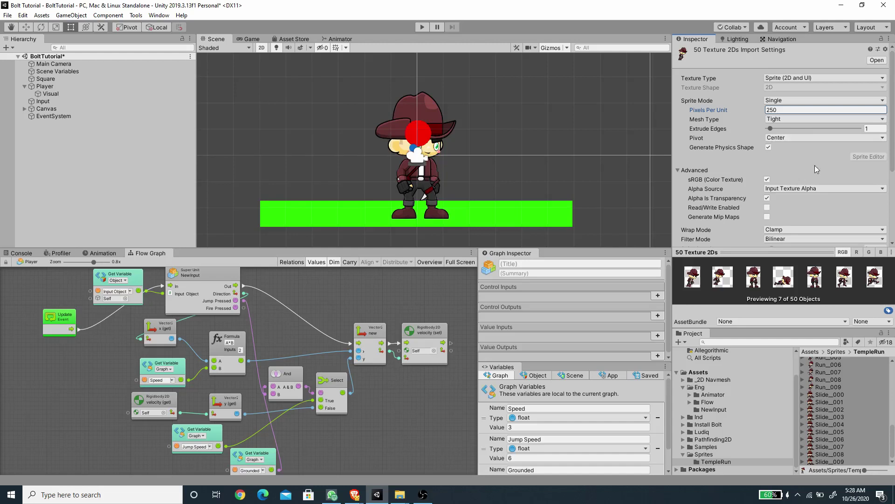
scroll(812, 168, "down", 5)
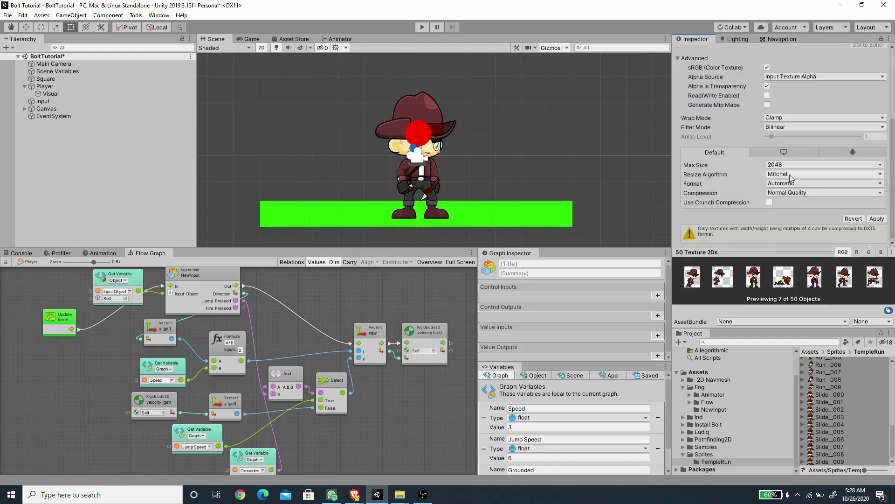
left_click(876, 218)
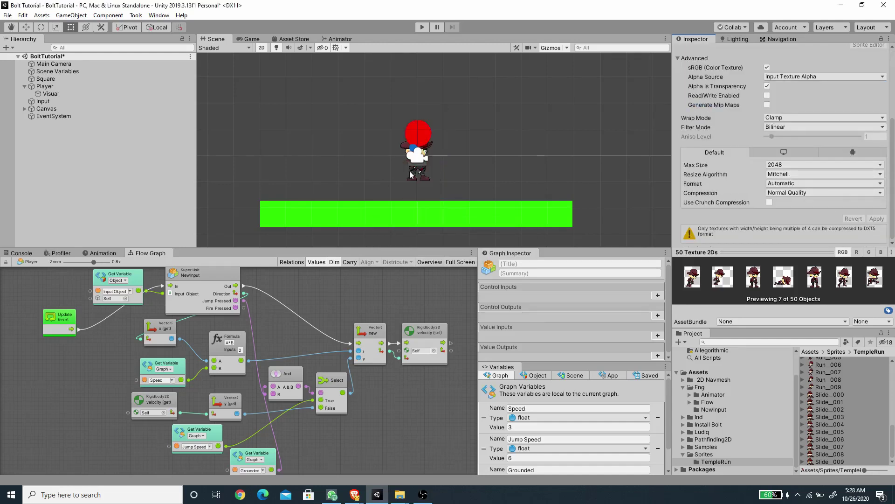
Step: Reset the Visual object's Transform so it sits centered on Player
scroll(410, 174, "up", 3)
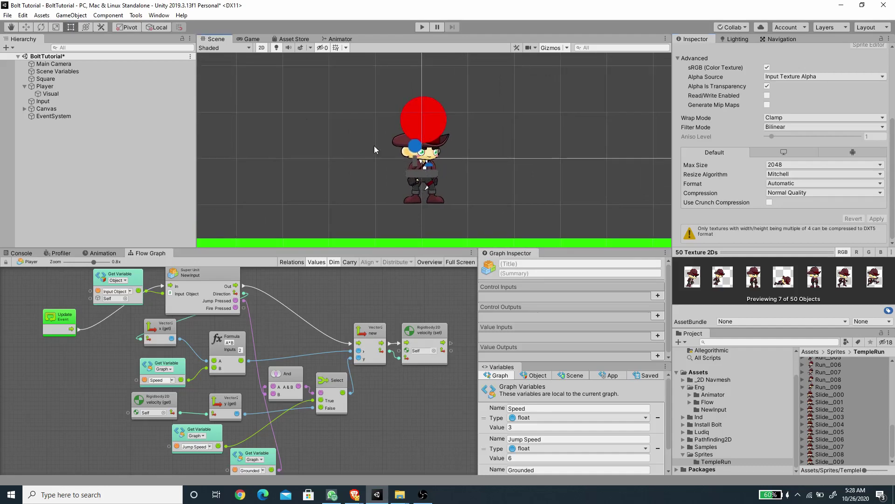
left_click(57, 94)
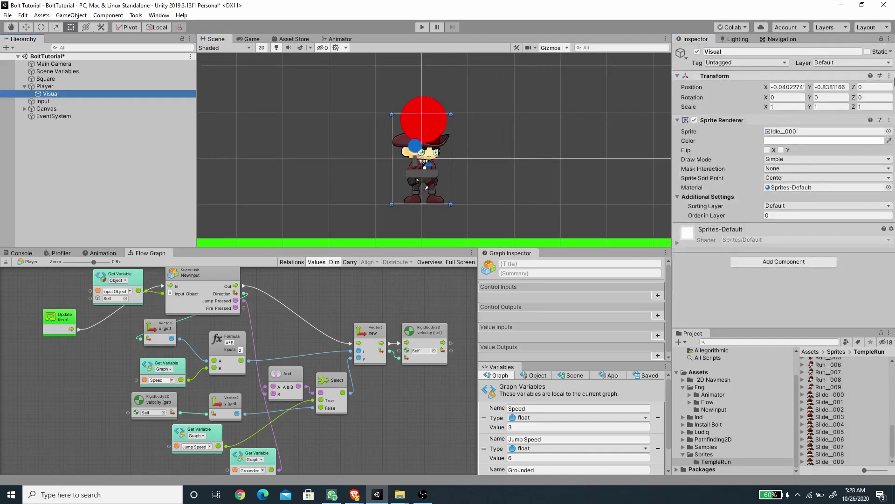
left_click(890, 76)
left_click(816, 85)
middle_click_drag(514, 146, 507, 171)
Step: Remove the Sprite Renderer and Circle Collider 2D components from Player
left_click(49, 87)
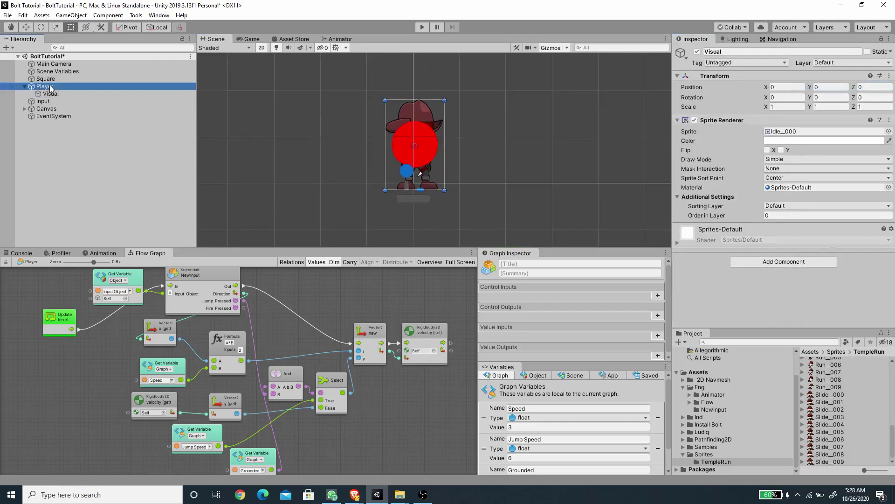
right_click(723, 120)
left_click(755, 158)
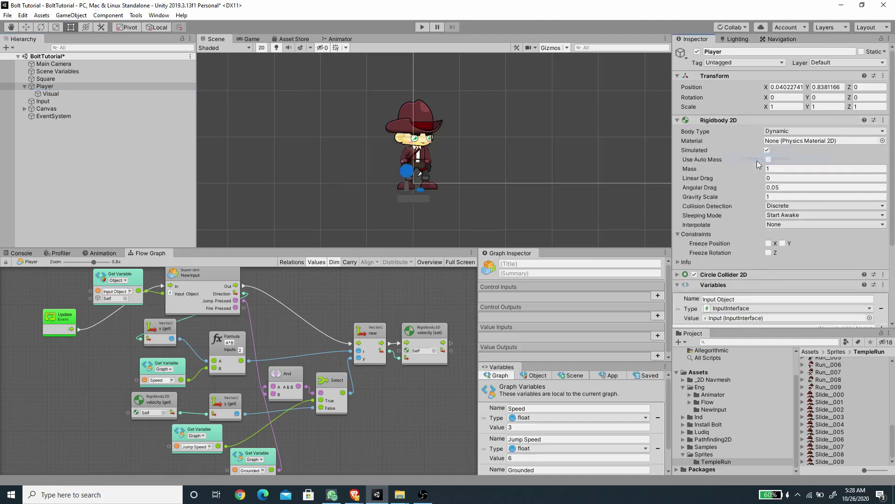
scroll(738, 151, "down", 5)
right_click(720, 170)
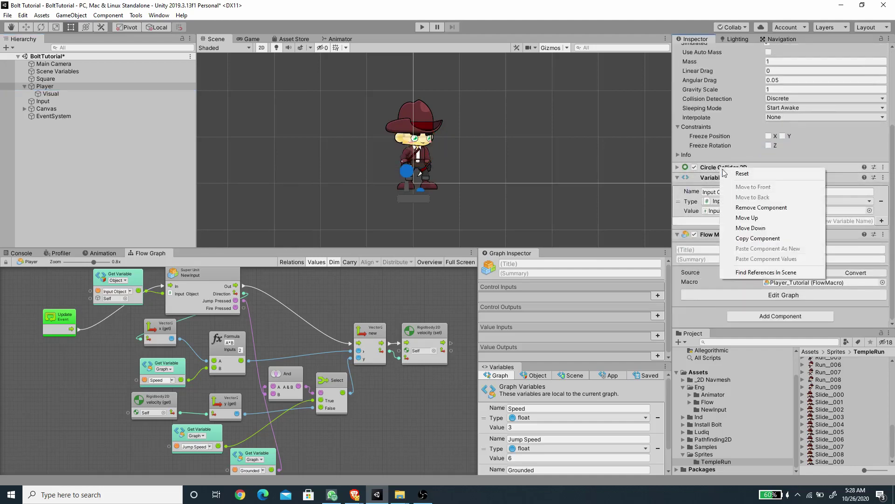
left_click(746, 206)
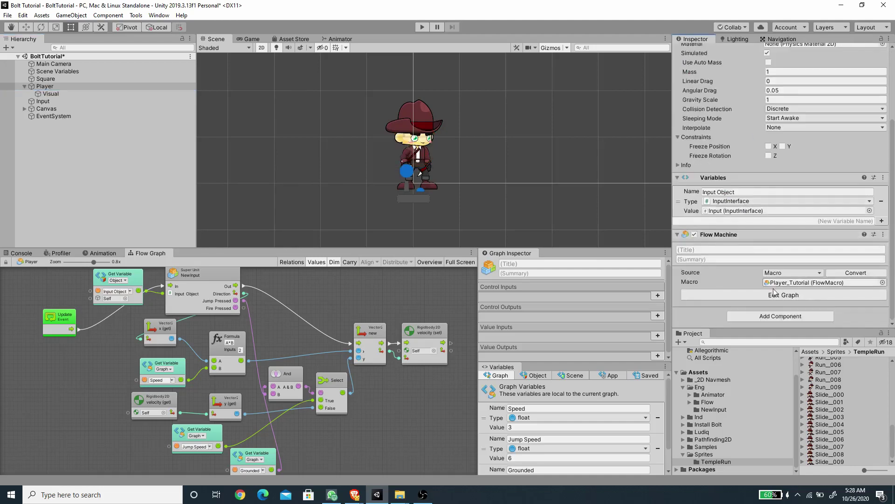
Step: Add a Capsule Collider 2D to Player and move it above the Variables component
left_click(775, 321)
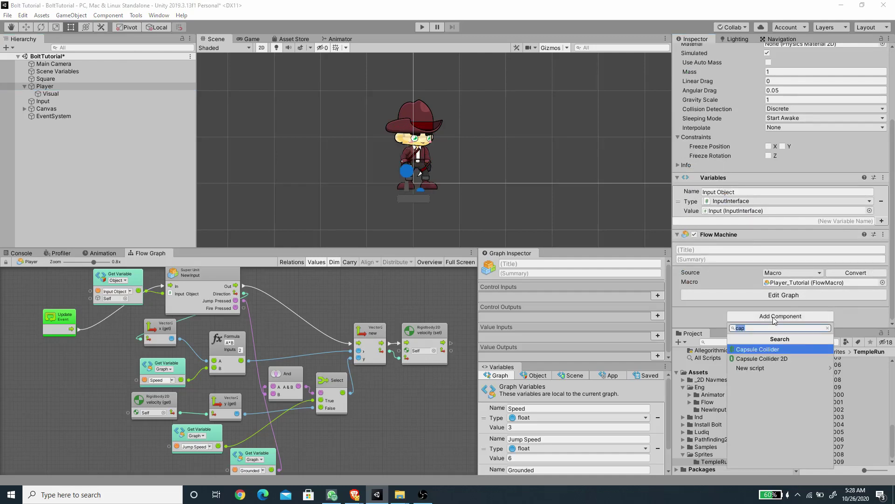
left_click(775, 357)
left_click_drag(725, 304, 721, 266)
left_click_drag(721, 215, 724, 163)
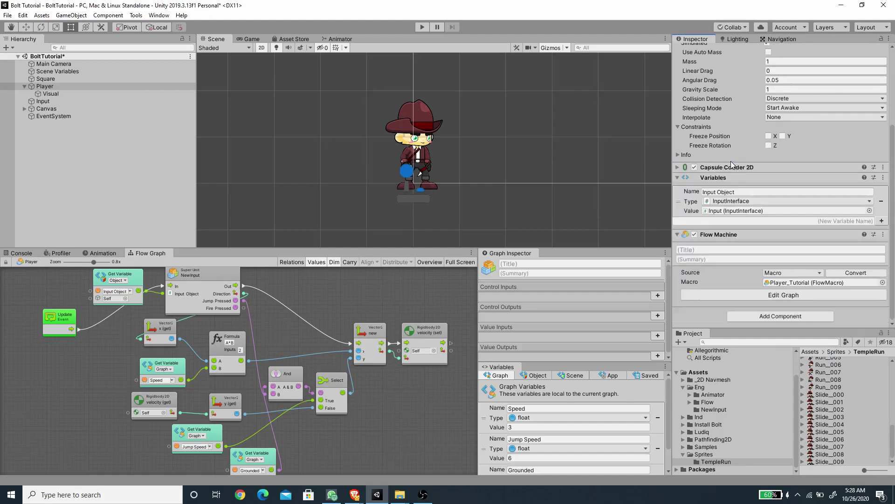
left_click(678, 168)
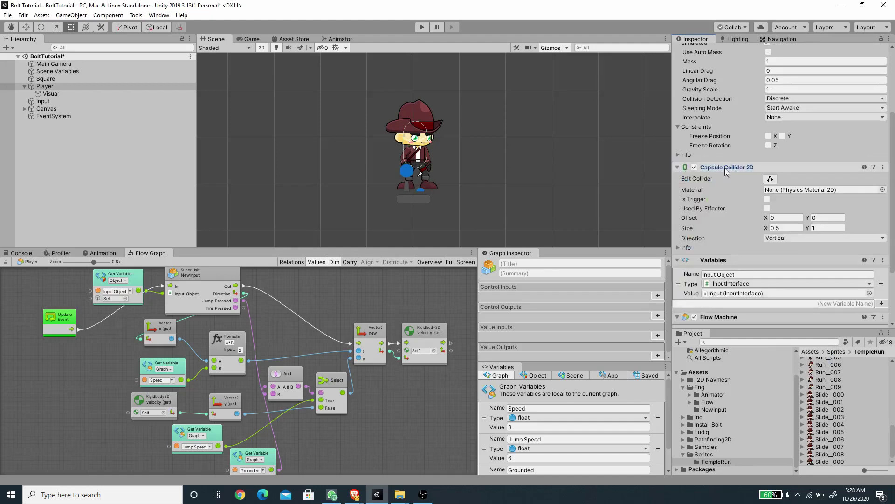
scroll(422, 195, "up", 4)
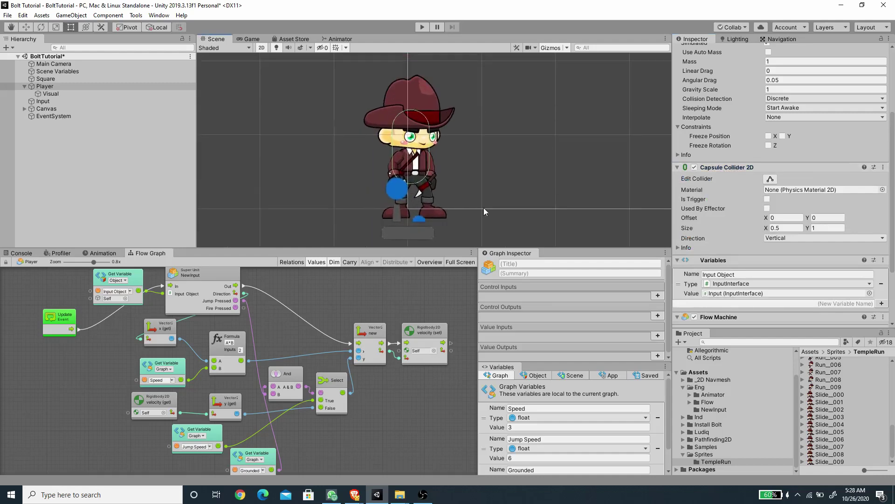
Step: Reshape the capsule collider to cover the character from feet to hat
left_click(770, 179)
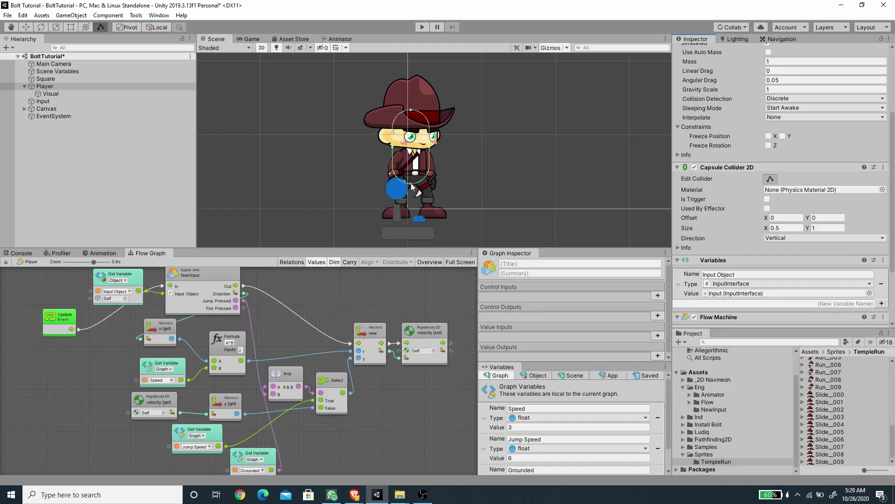
left_click_drag(411, 184, 421, 220)
left_click_drag(429, 164, 395, 164)
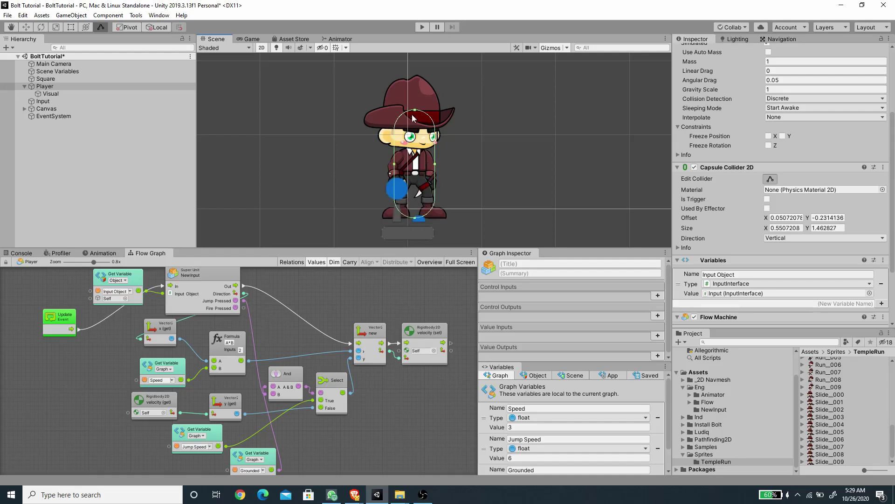
left_click_drag(415, 110, 417, 96)
Step: Select Visual and open the Animation window in the bottom panel
scroll(488, 141, "down", 3)
left_click(68, 95)
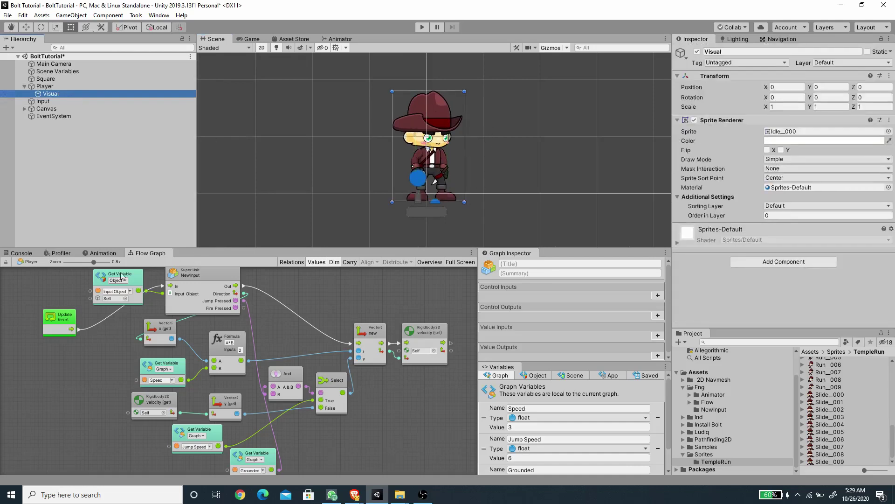
left_click(103, 253)
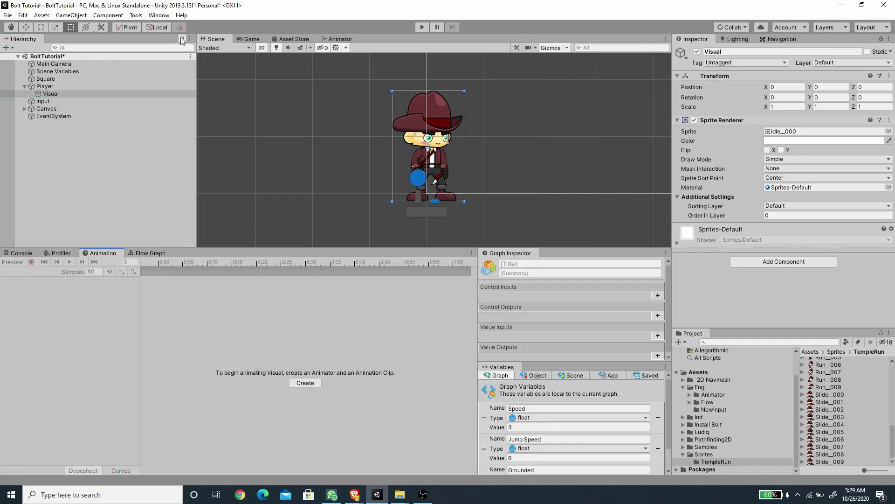
left_click(159, 15)
mouse_move(211, 168)
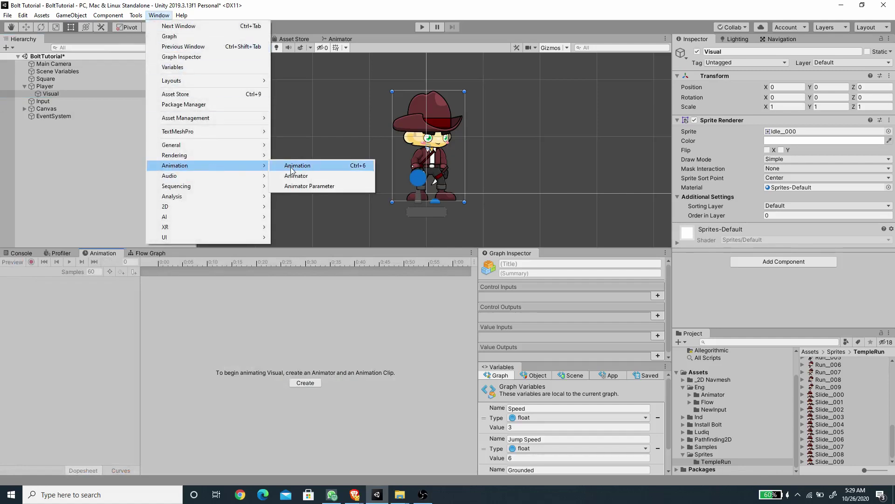
left_click(105, 255)
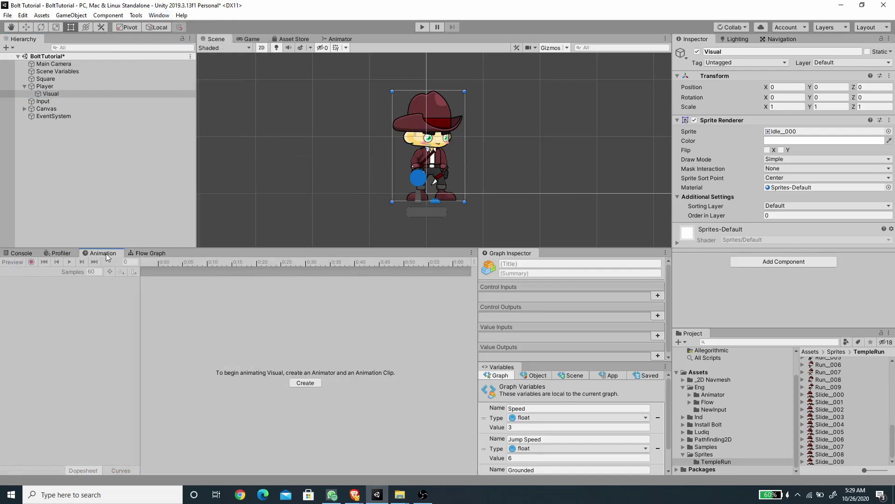
left_click(50, 95)
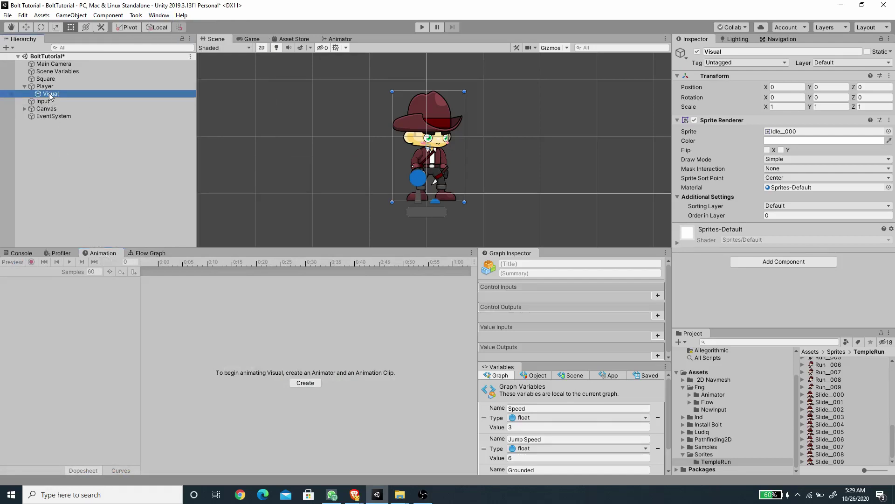
Step: Create a new clip named Idle saved in Assets/Eng/Animator
left_click(306, 383)
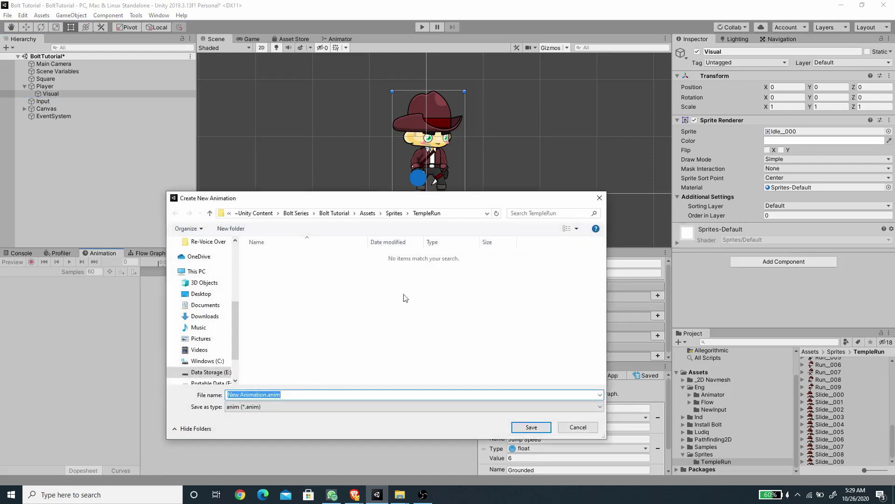
left_click(368, 213)
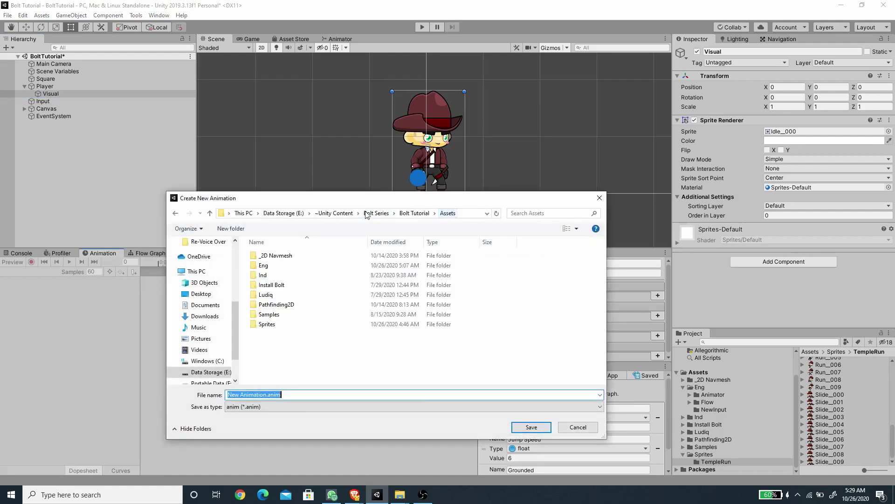
left_click(274, 266)
double_click(274, 266)
double_click(270, 256)
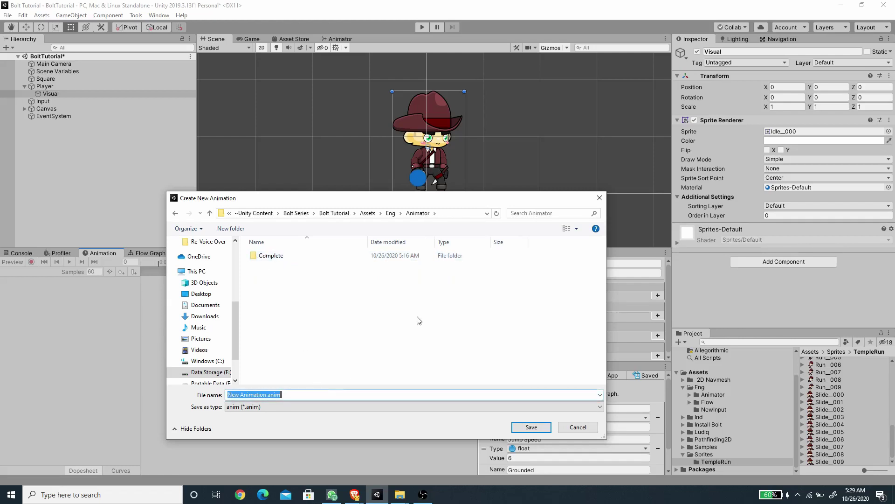
type("Idle")
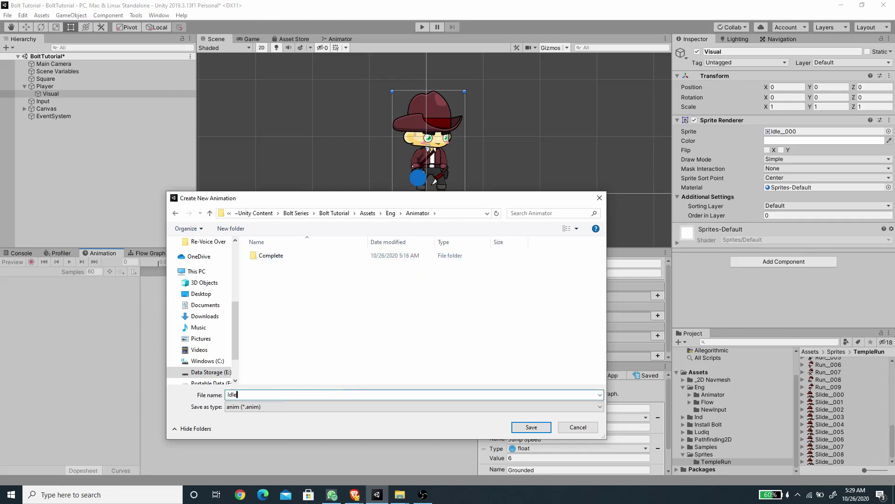
left_click(515, 427)
Step: Add sprites Idle_000 through Idle_009 as keyframes and preview the Idle clip
scroll(855, 421, "up", 10)
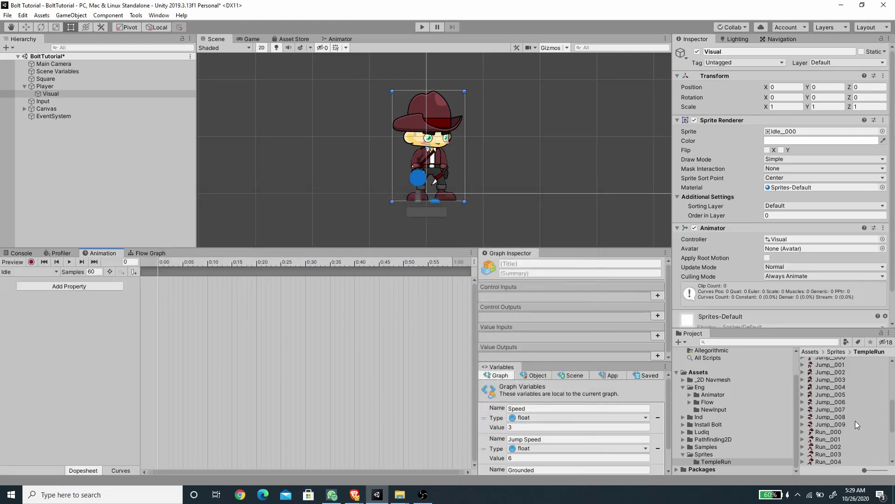
left_click(836, 408)
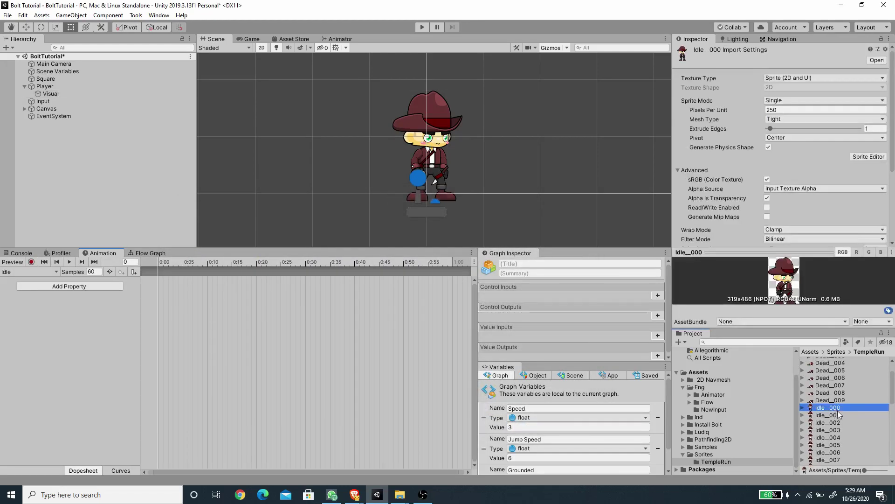
scroll(840, 413, "down", 2)
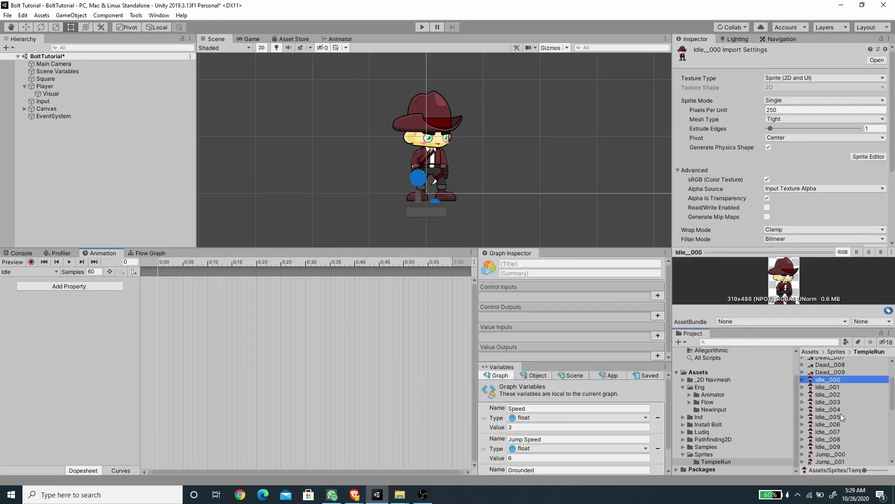
left_click(835, 446, "shift")
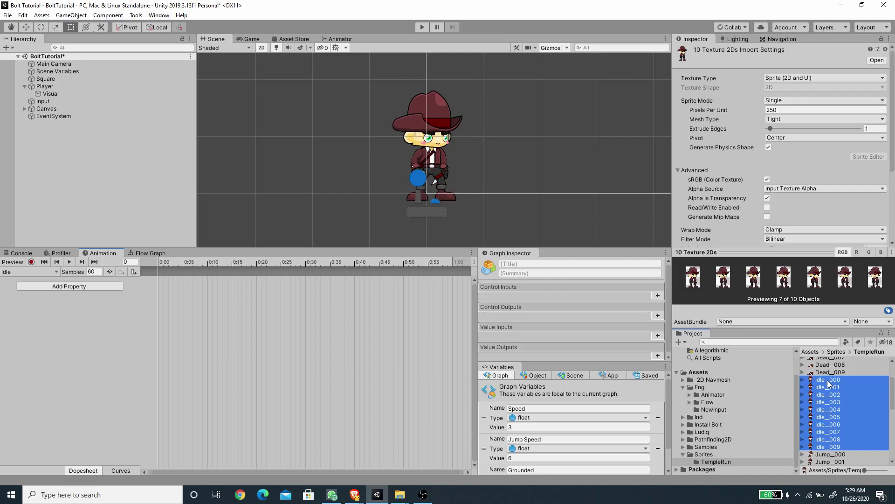
left_click_drag(828, 383, 158, 283)
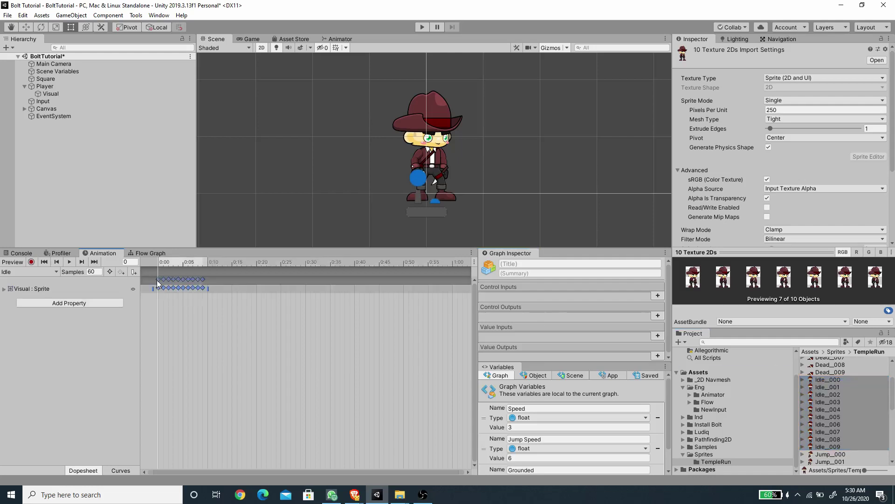
left_click(66, 262)
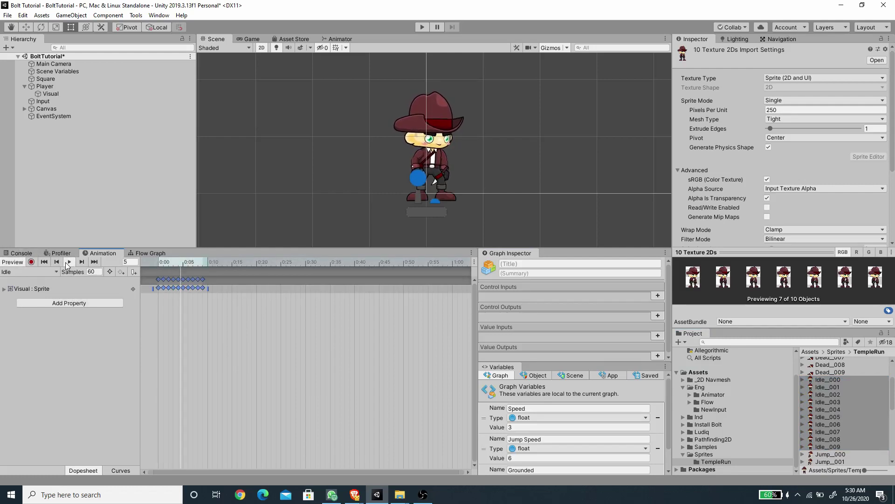
Step: Set the Idle clip's Samples to 20 and replay it
double_click(92, 272)
type("20")
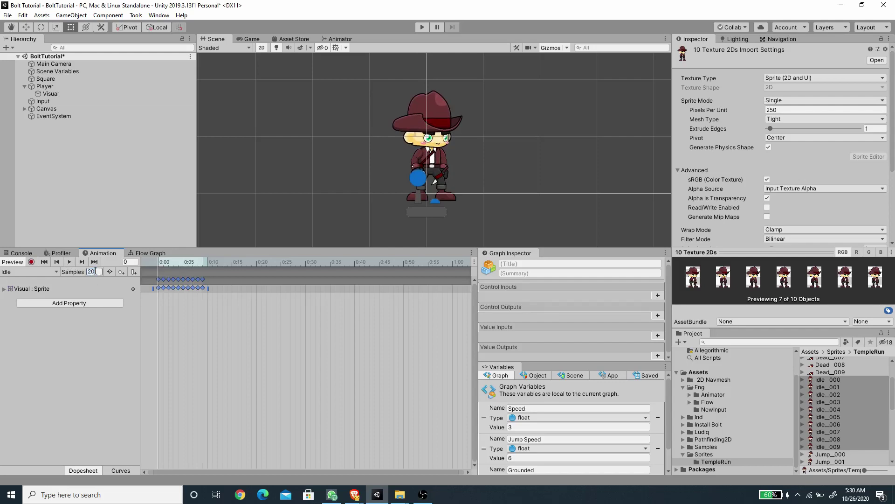
key("Return")
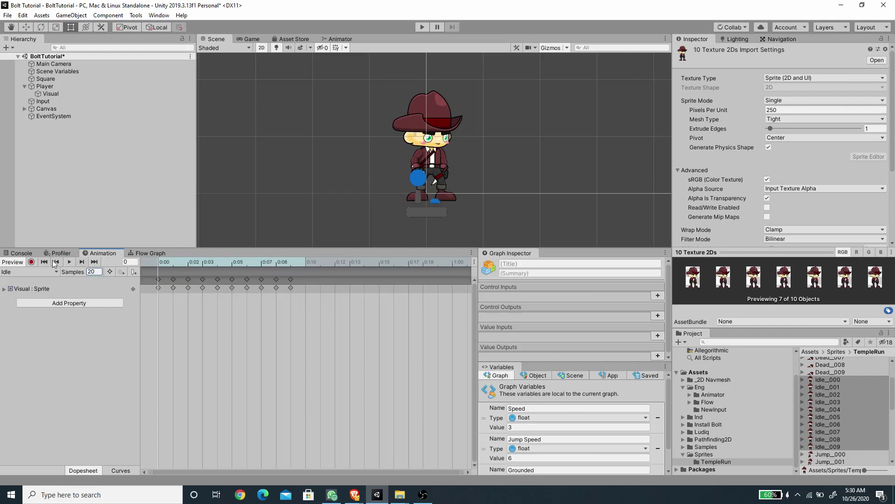
left_click(69, 262)
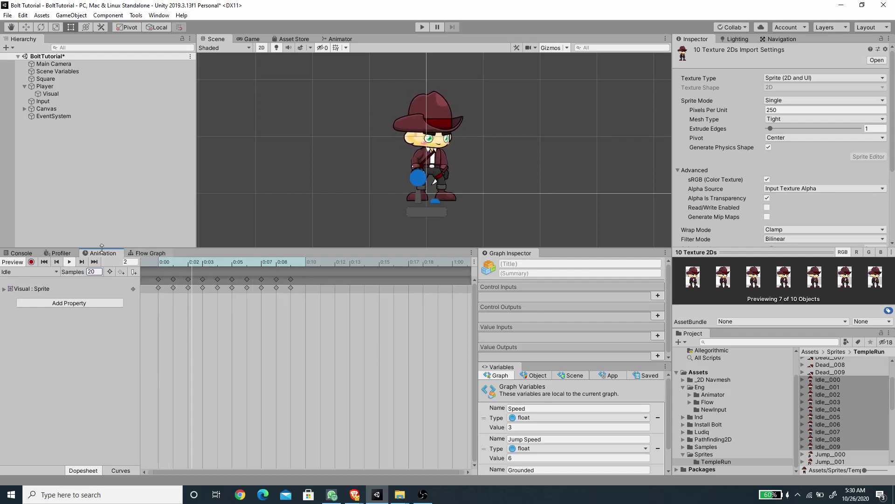
left_click(35, 272)
Step: Create a Run clip and add sprites Run_000 through Run_009 as frames
left_click(44, 294)
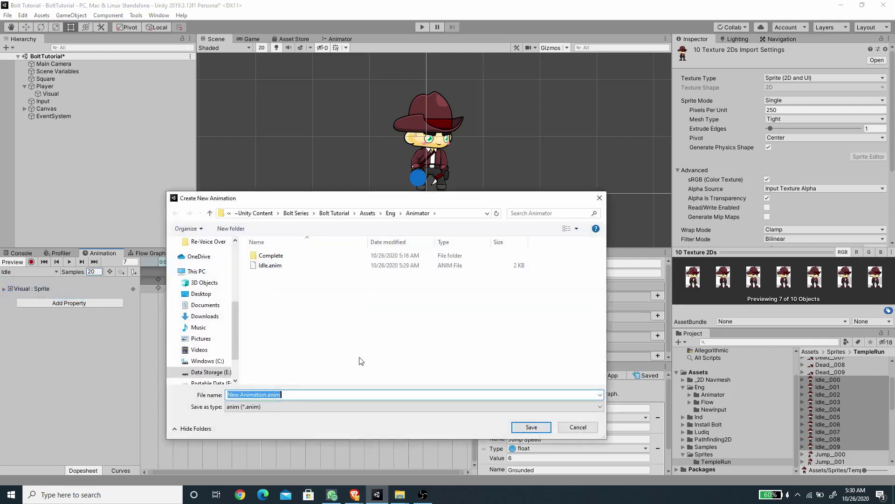
type("Run")
key("Return")
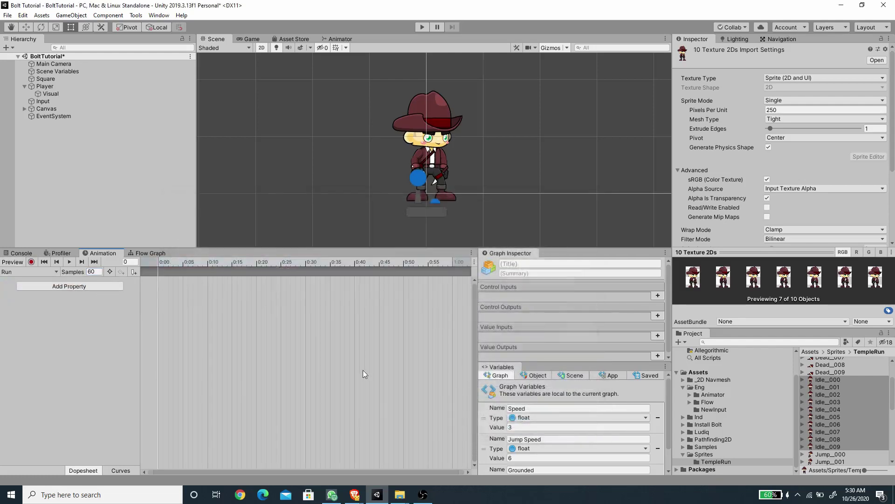
scroll(857, 423, "down", 8)
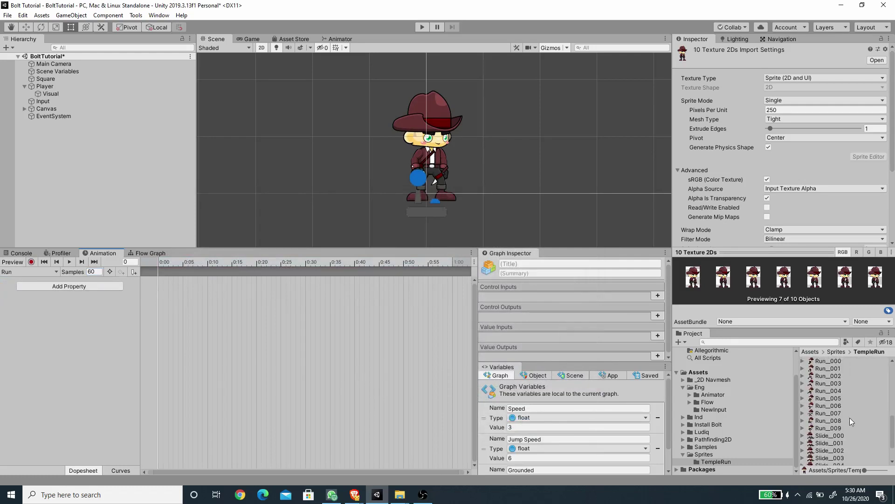
left_click(828, 361)
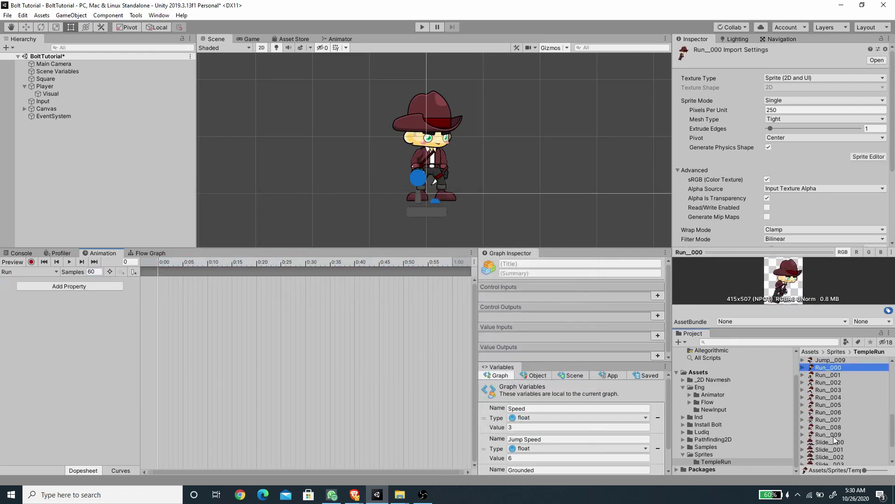
left_click(834, 437, "shift")
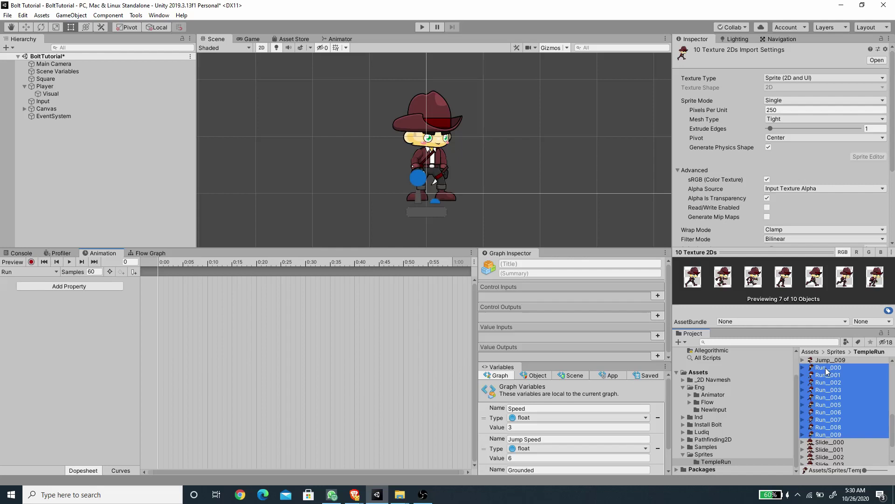
left_click_drag(827, 371, 158, 281)
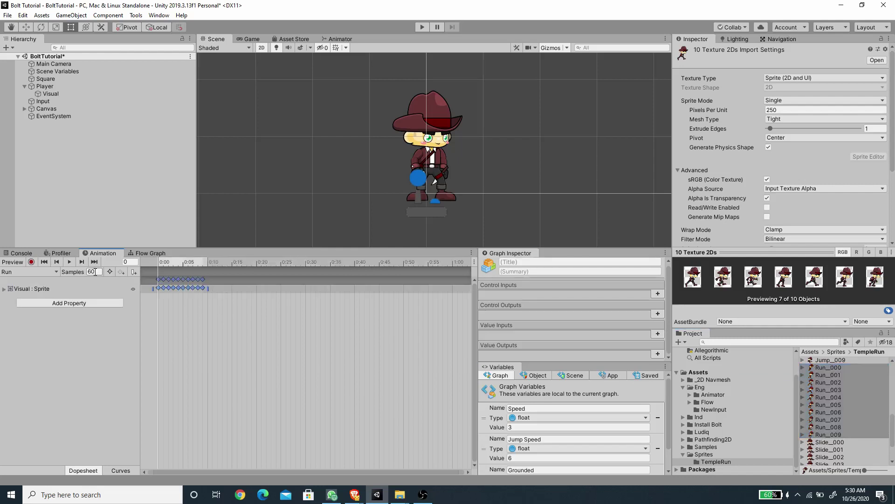
Step: Set the Run clip's Samples to 20 and preview the run cycle
type("20")
key("Return")
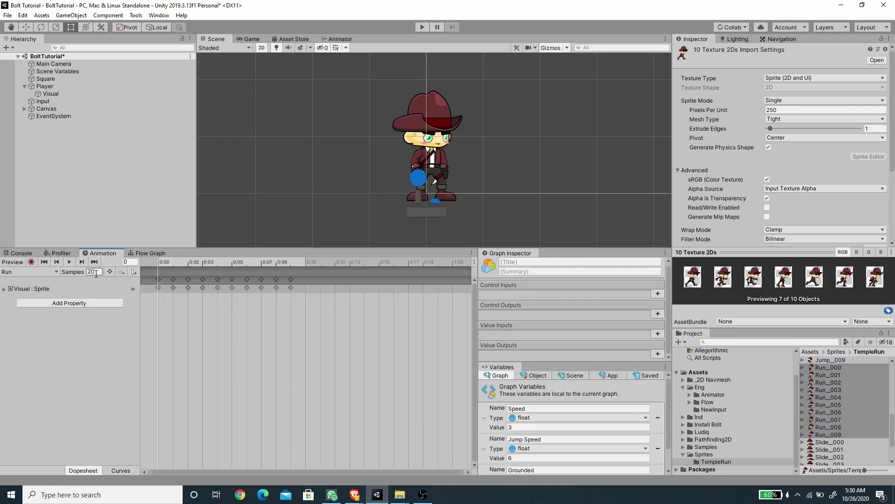
left_click(69, 262)
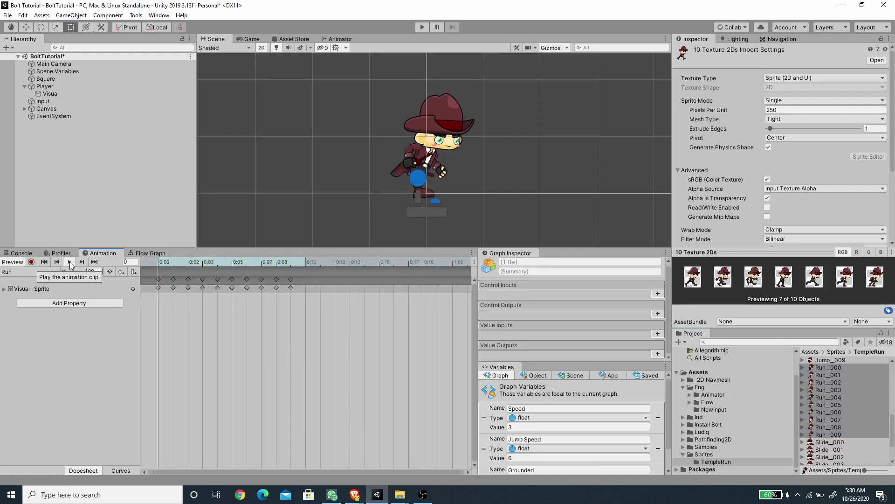
left_click(69, 262)
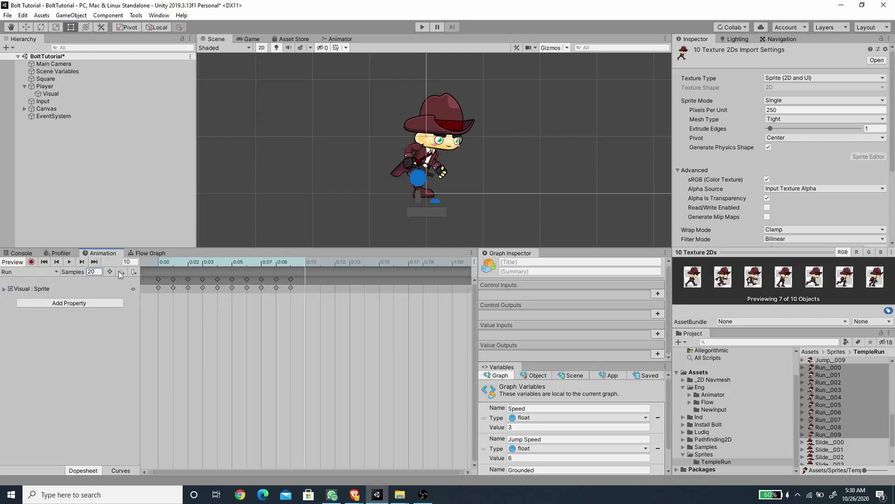
left_click(43, 272)
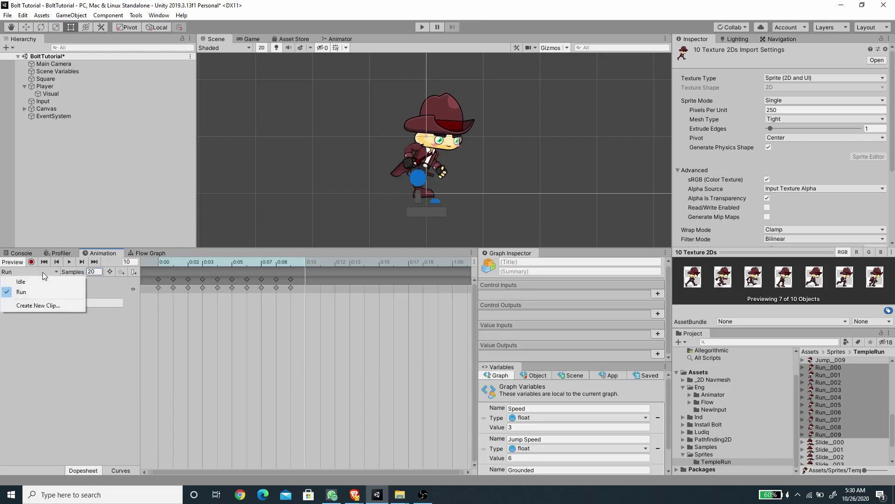
Step: Create a Jump clip and add sprites Jump_000 through Jump_009 as frames
left_click(49, 306)
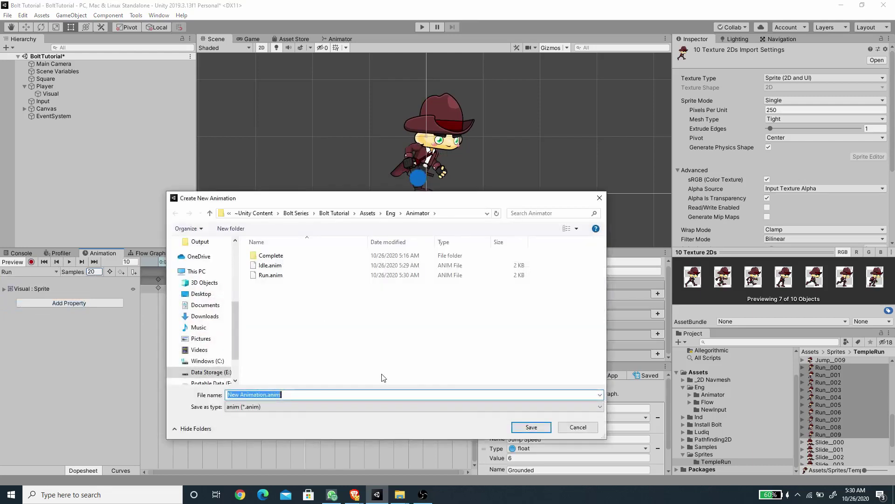
type("Jump")
key("Return")
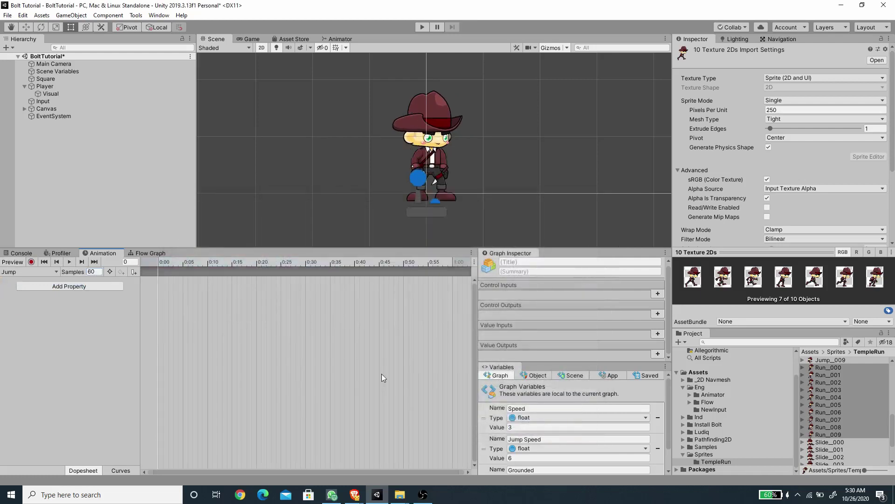
scroll(877, 422, "down", 3)
scroll(871, 422, "up", 6)
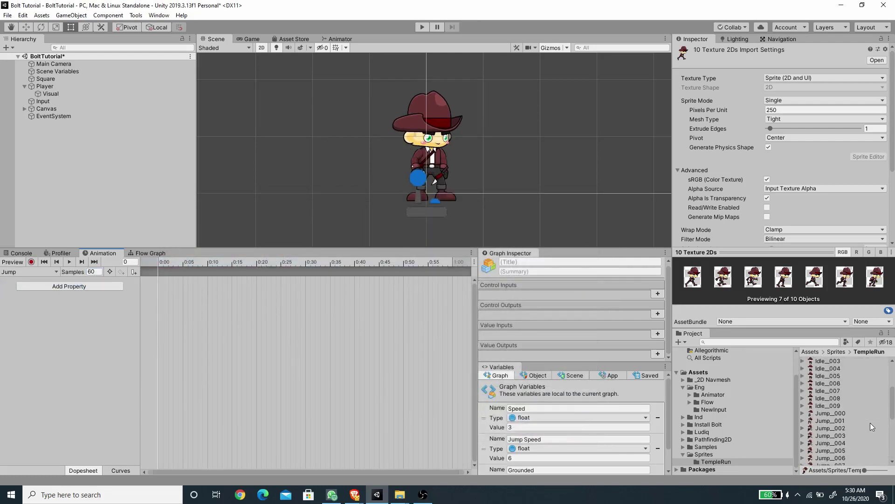
left_click(844, 386)
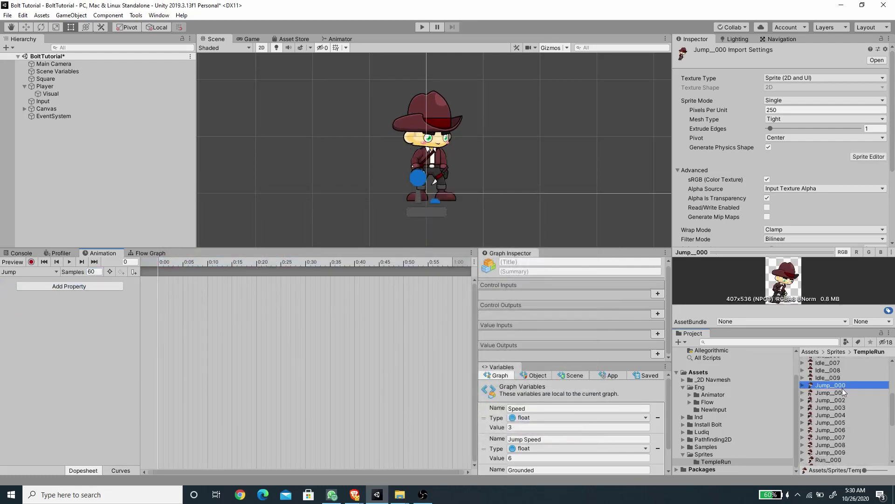
left_click(844, 454, "shift")
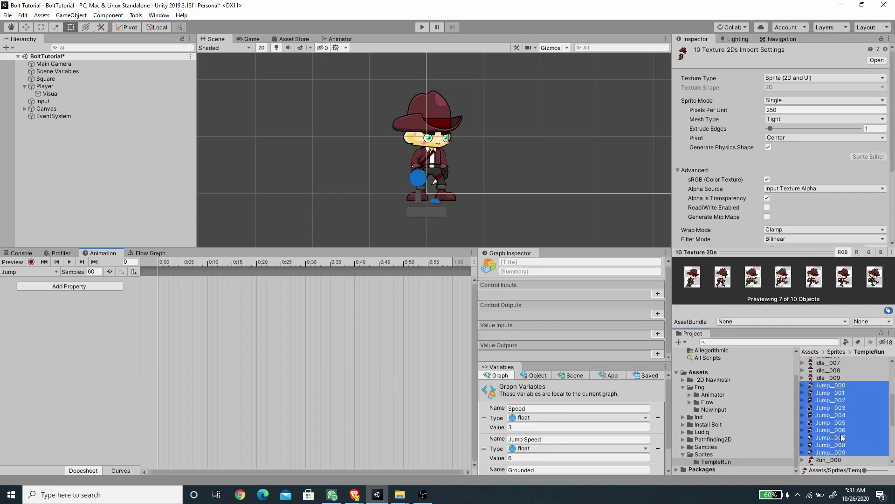
left_click_drag(829, 388, 158, 283)
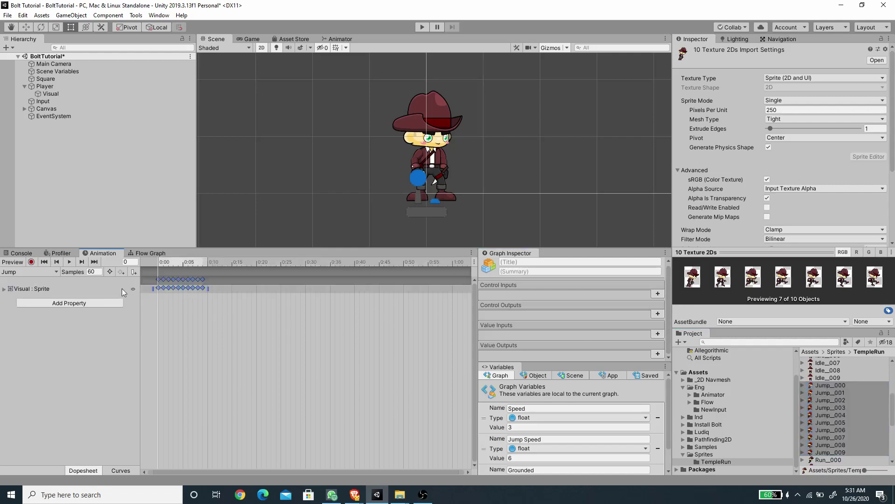
Step: Set the Jump clip's Samples to 20 and preview it playing
left_click(99, 272)
key("Return")
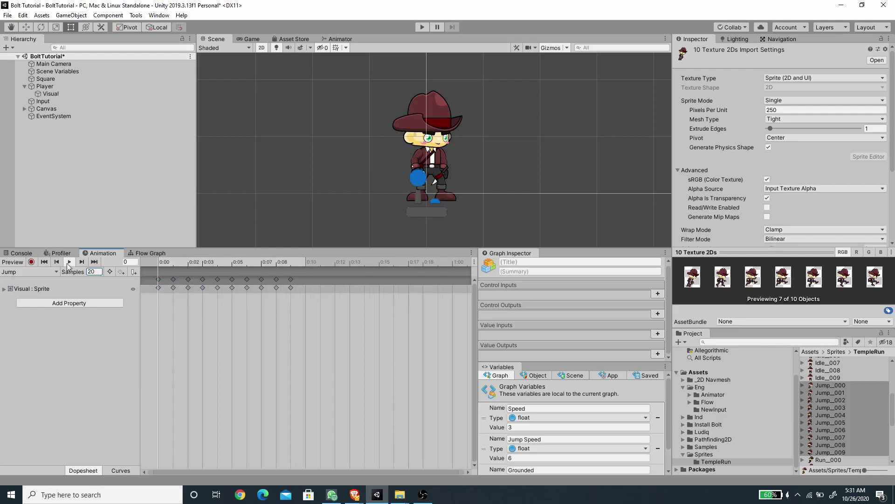
left_click(66, 263)
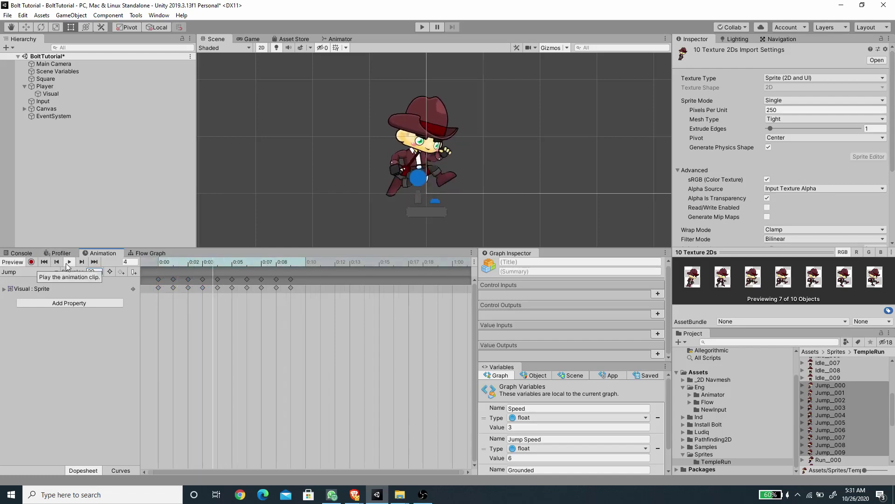
left_click(714, 395)
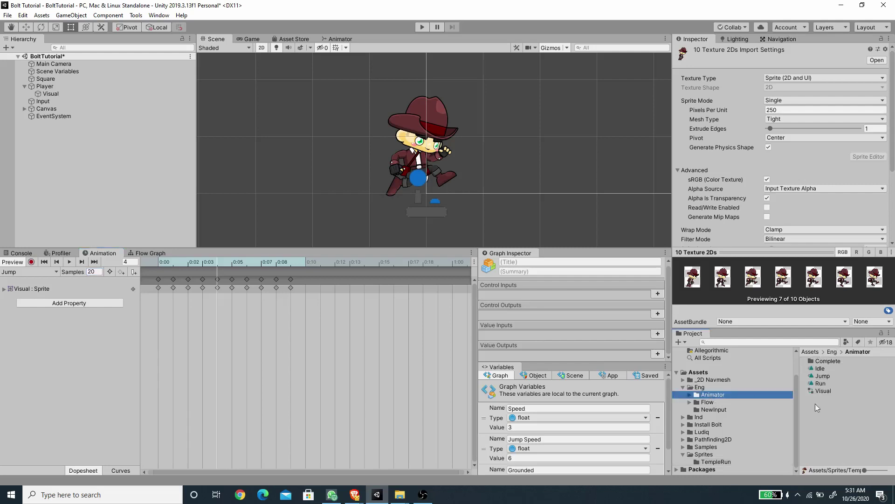
Step: Uncheck Loop Time on the Jump clip and confirm Idle and Run still loop
left_click(823, 376)
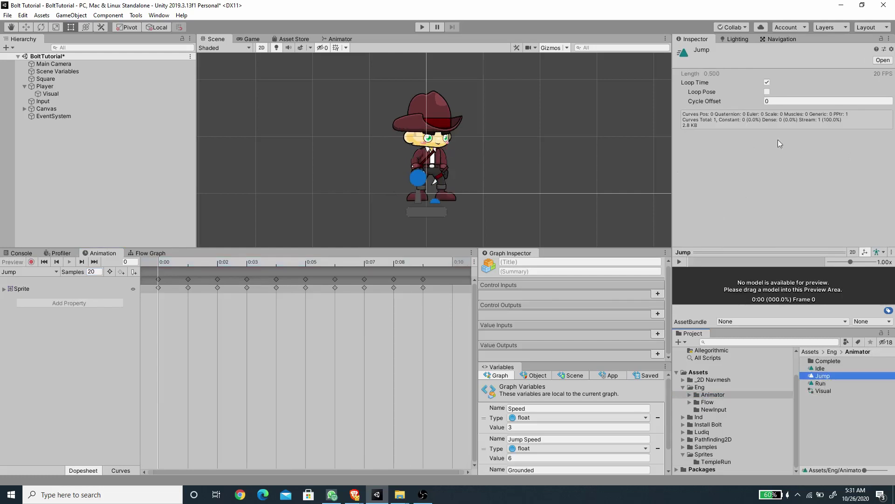
left_click(767, 83)
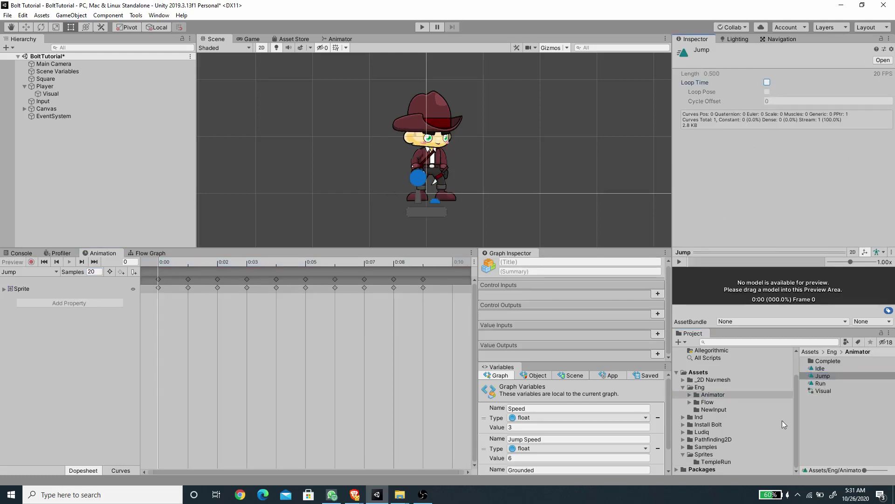
left_click(821, 368)
left_click(821, 383)
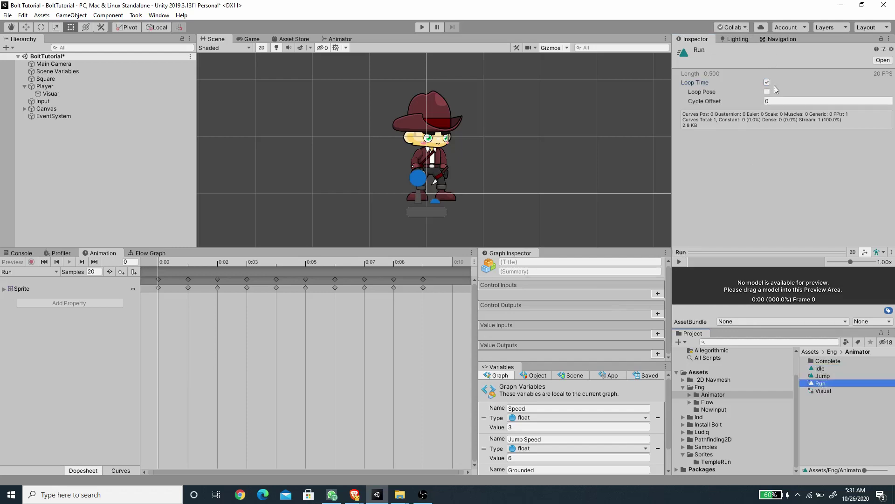
left_click(51, 93)
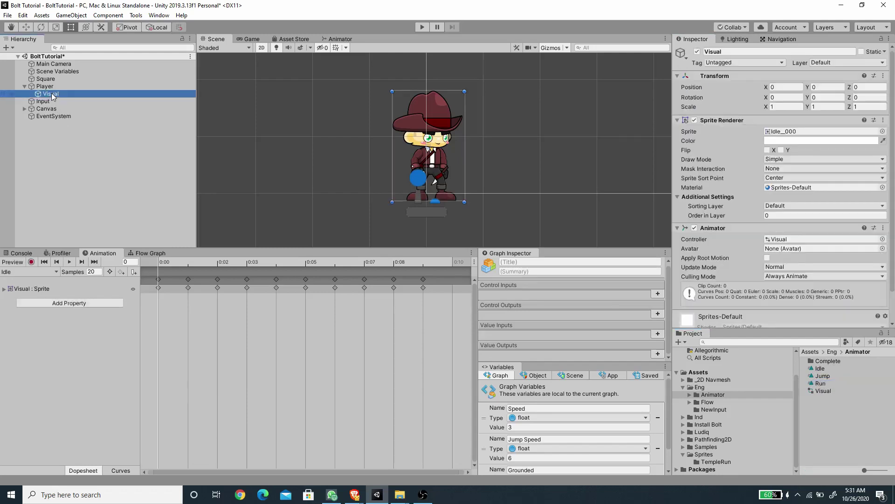
Step: Show the Visual object's state machine in the Animator window
left_click(341, 39)
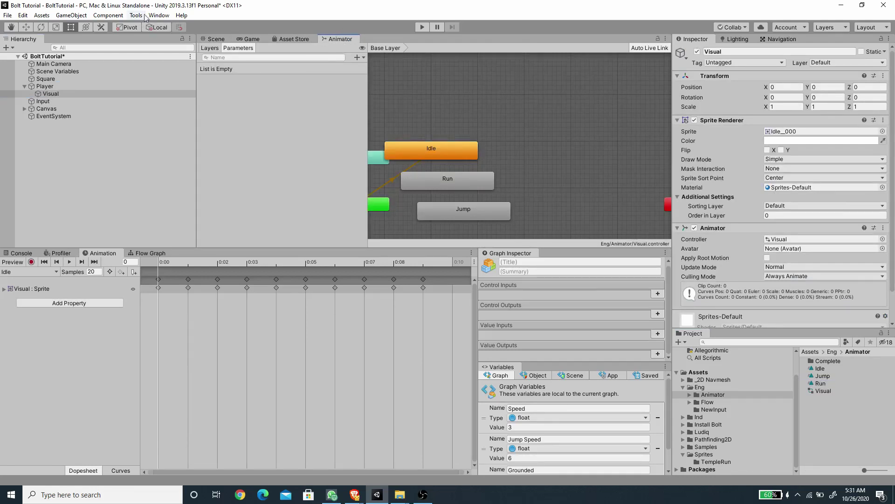
left_click(159, 16)
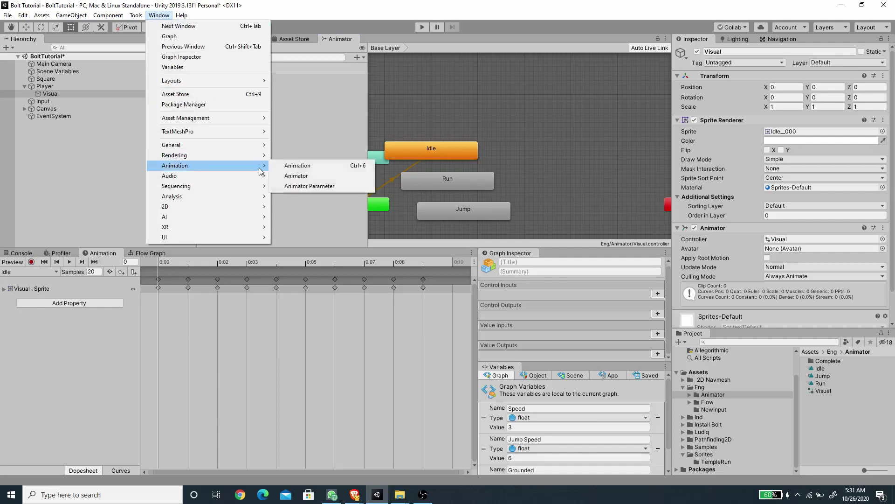
left_click(344, 91)
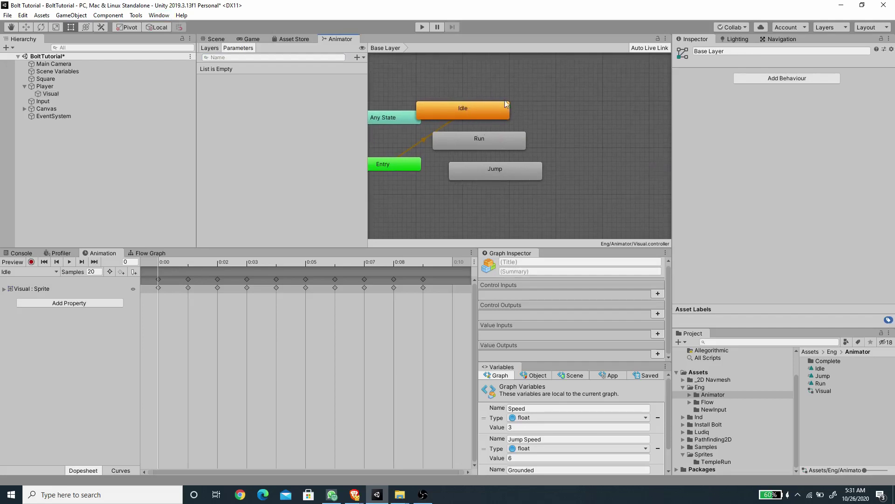
Step: Arrange the states with Jump above Idle and Run to its right, with Entry and Any State visible
left_click_drag(490, 178, 623, 119)
left_click_drag(462, 108, 508, 160)
middle_click_drag(508, 161, 433, 183)
left_click_drag(436, 161, 570, 189)
left_click(450, 187)
left_click_drag(451, 188, 442, 188)
left_click_drag(570, 141, 485, 132)
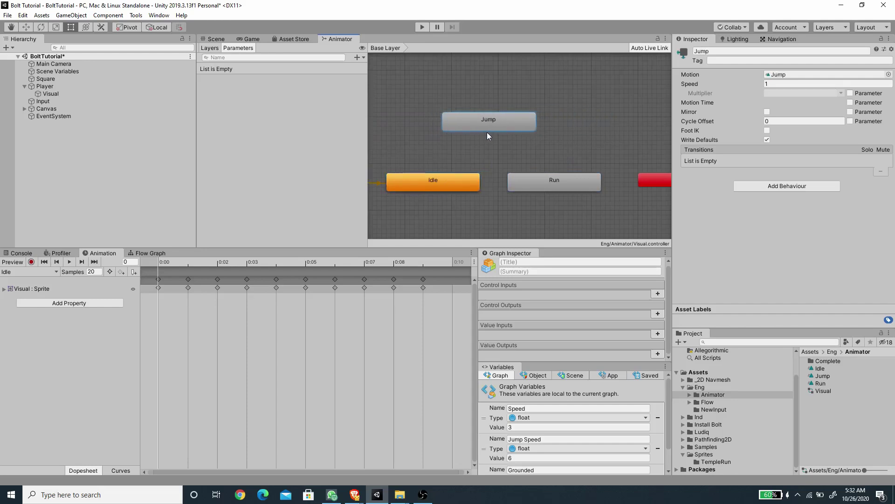
middle_click_drag(493, 191, 559, 167)
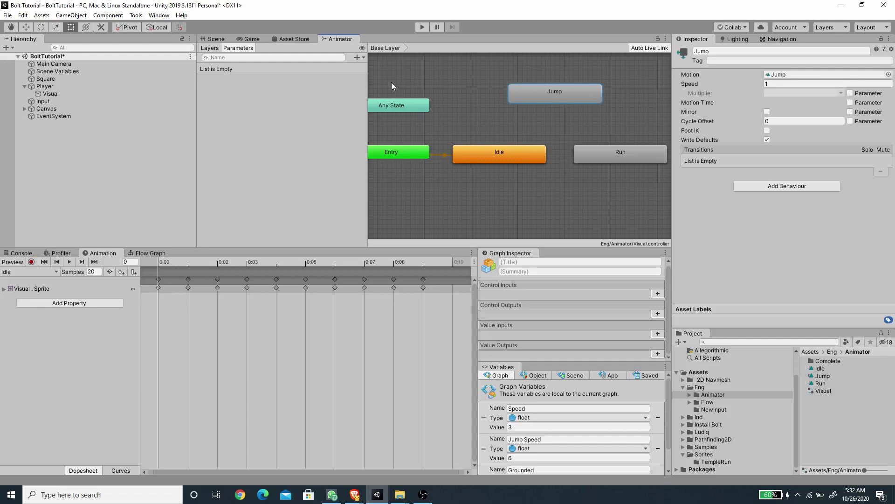
left_click(357, 58)
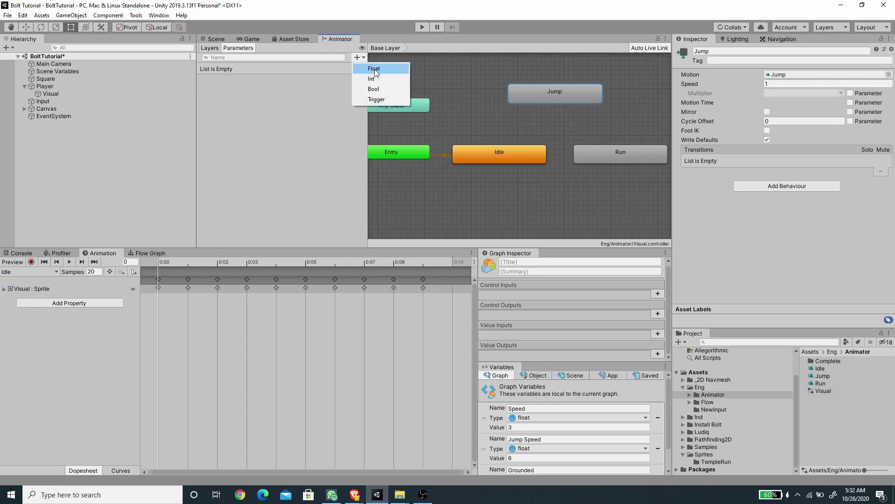
Step: Add a Float parameter named Speed
left_click(374, 69)
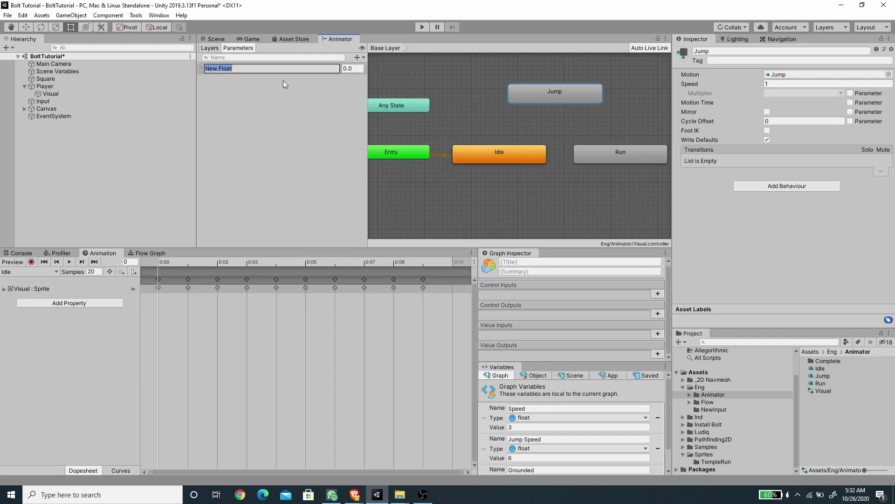
type("Speed")
key("Return")
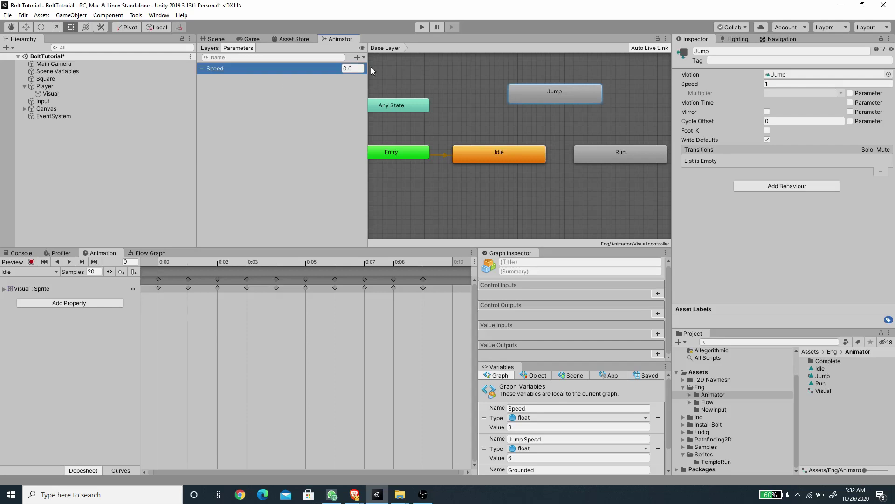
Step: Add a Bool parameter named IsGrounded below Speed
left_click(358, 57)
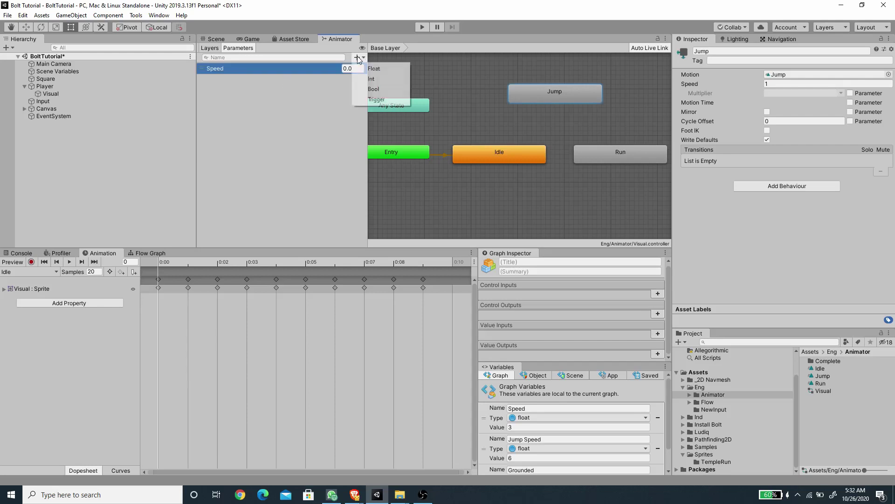
left_click(375, 89)
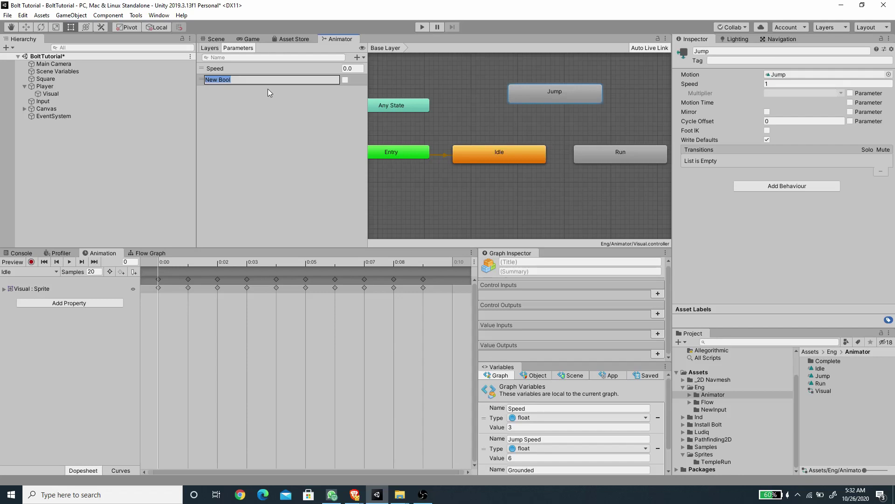
type("IsGrounded")
key("Return")
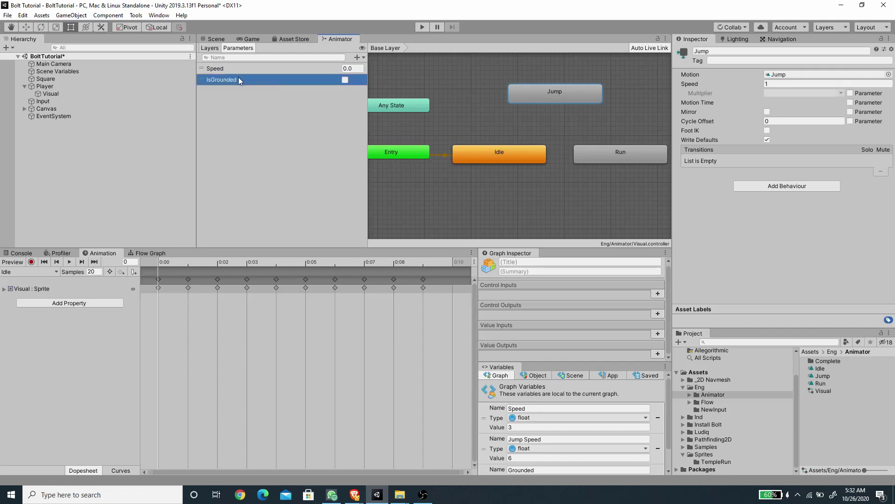
left_click(239, 70)
left_click(239, 81)
Step: Create transitions from Idle to Run and from Run back to Idle
middle_click_drag(554, 223, 512, 224)
right_click(480, 168)
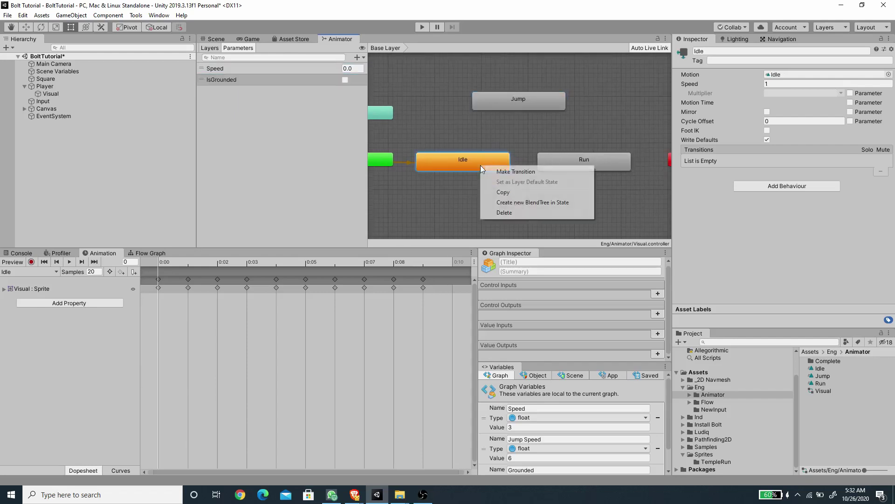
left_click(490, 172)
left_click(547, 160)
right_click(583, 160)
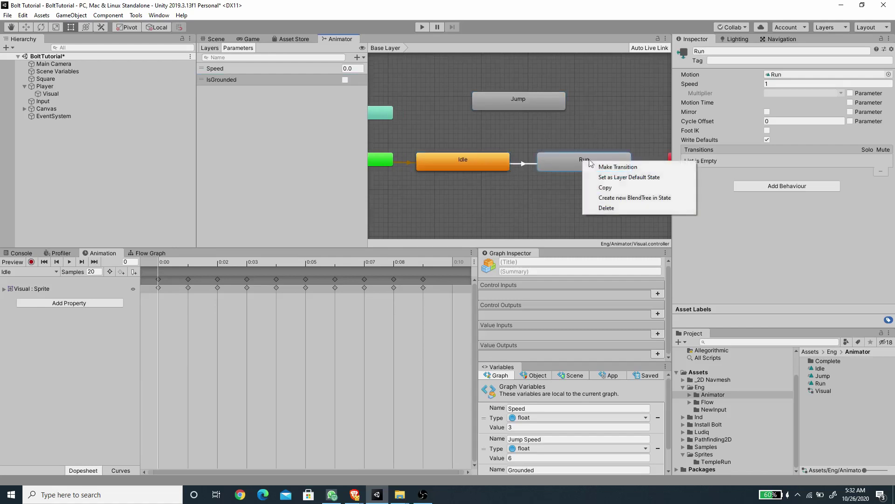
left_click(600, 166)
left_click(496, 154)
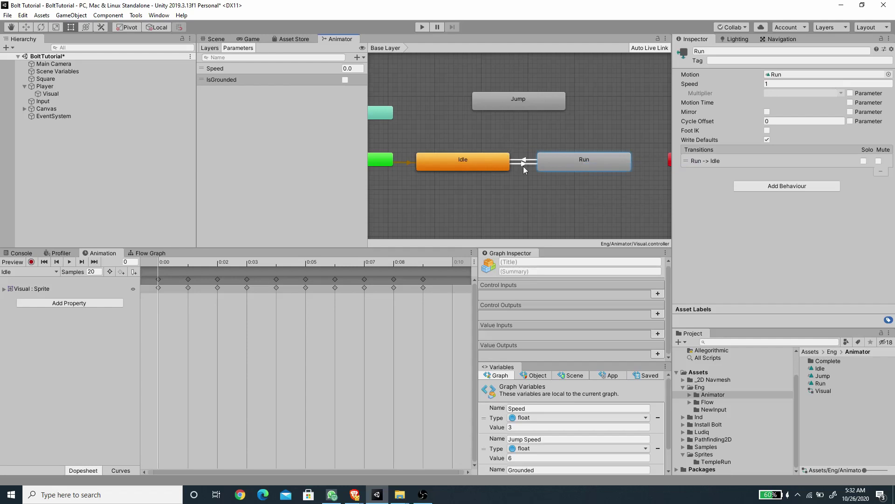
Step: Turn off exit time on Idle → Run and set its transition duration to 0.1
left_click(522, 164)
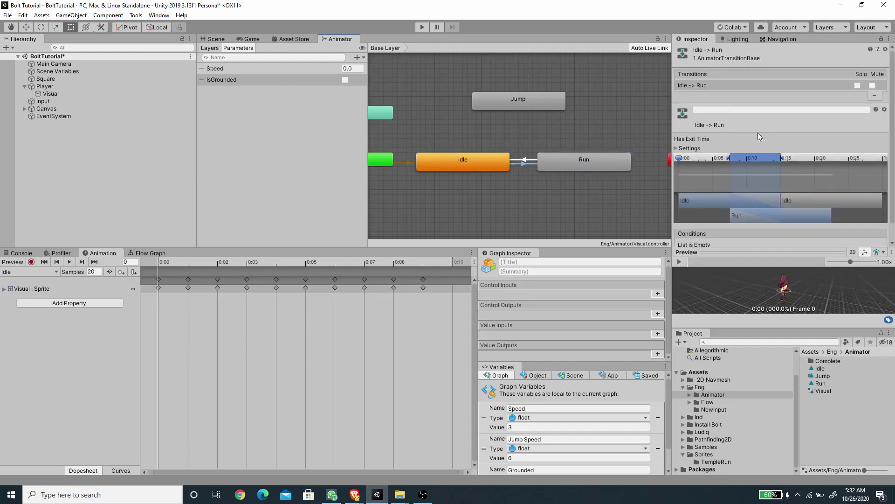
left_click(760, 138)
scroll(713, 125, "down", 2)
left_click(678, 112)
left_click(786, 139)
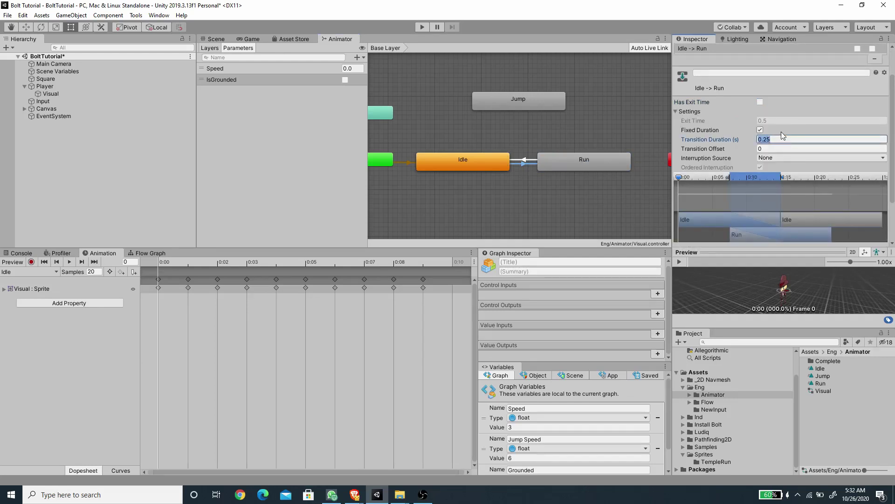
type("0.1")
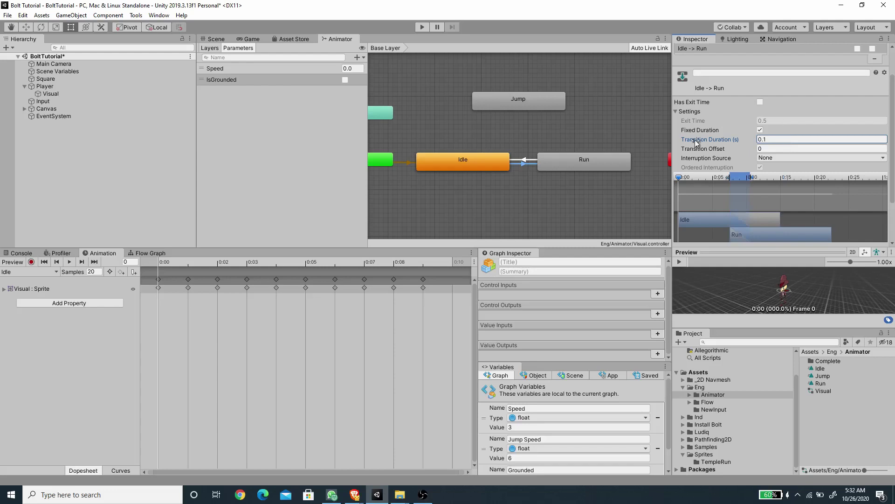
Step: Add a Speed Greater 0.01 condition to the Idle → Run transition
scroll(764, 142, "down", 3)
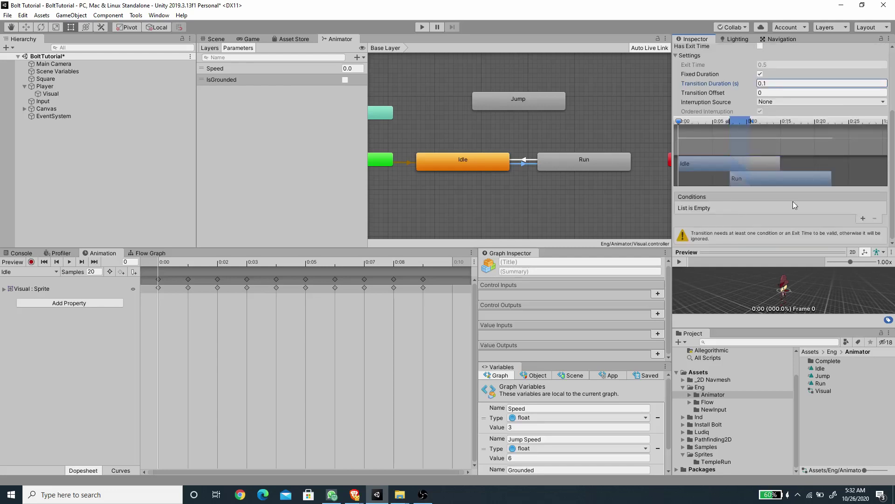
left_click(863, 218)
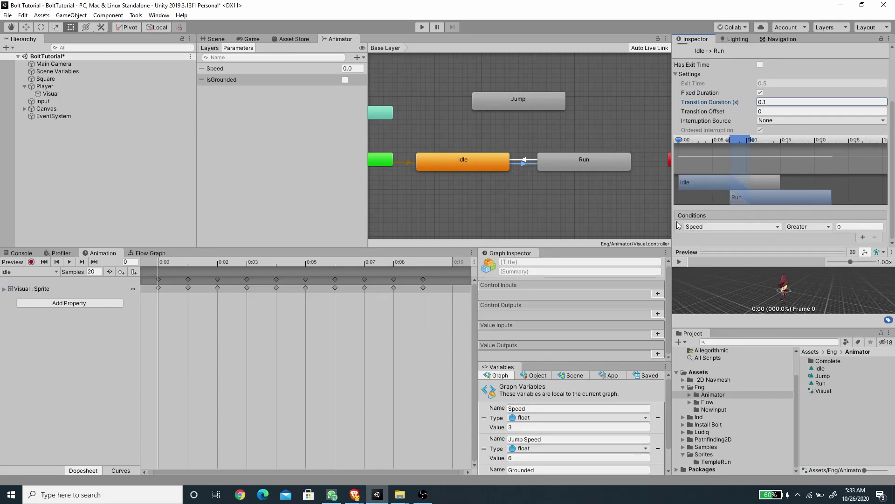
left_click(852, 227)
key("Num_Lock")
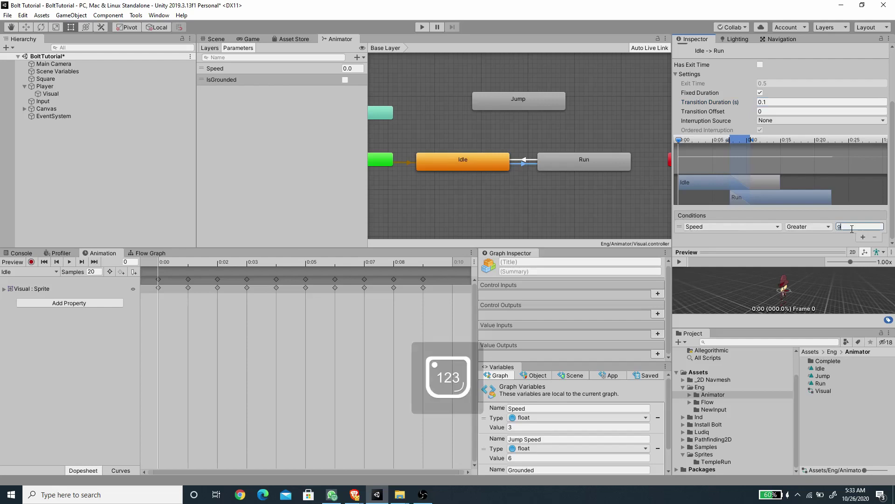
type("0.01")
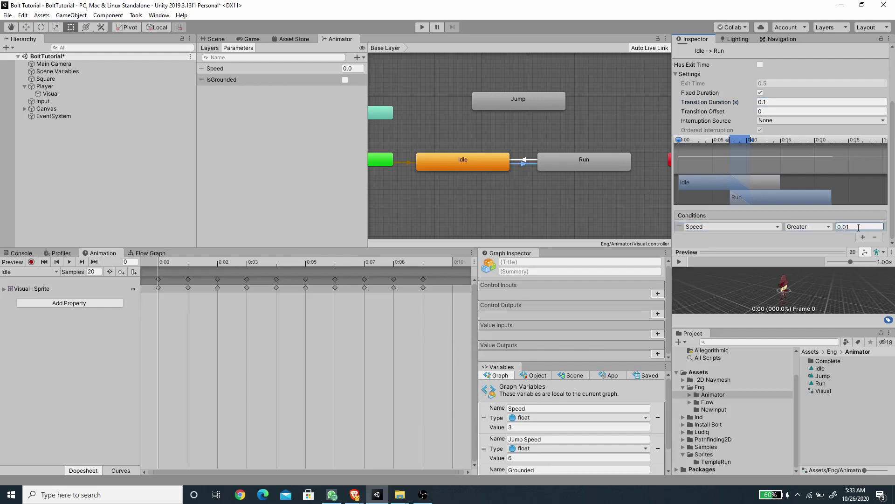
Step: Copy the Idle → Run transition parameters and paste both settings and conditions onto Run → Idle
scroll(753, 109, "up", 3)
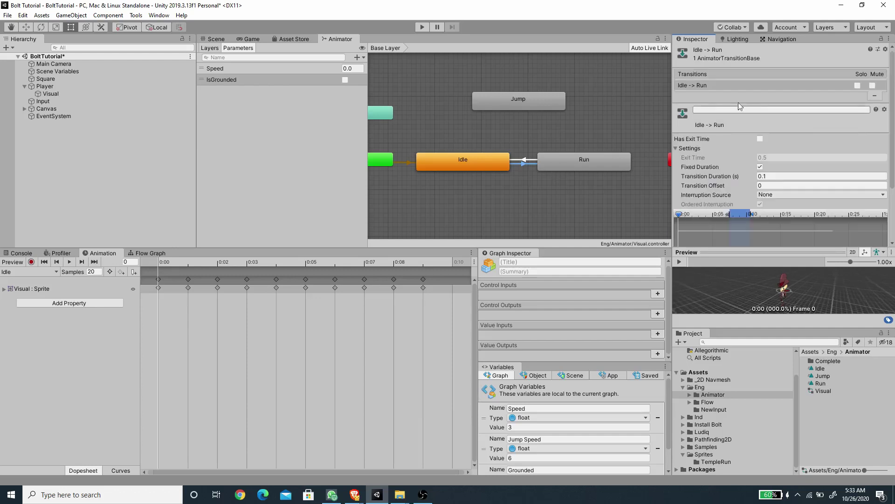
right_click(706, 83)
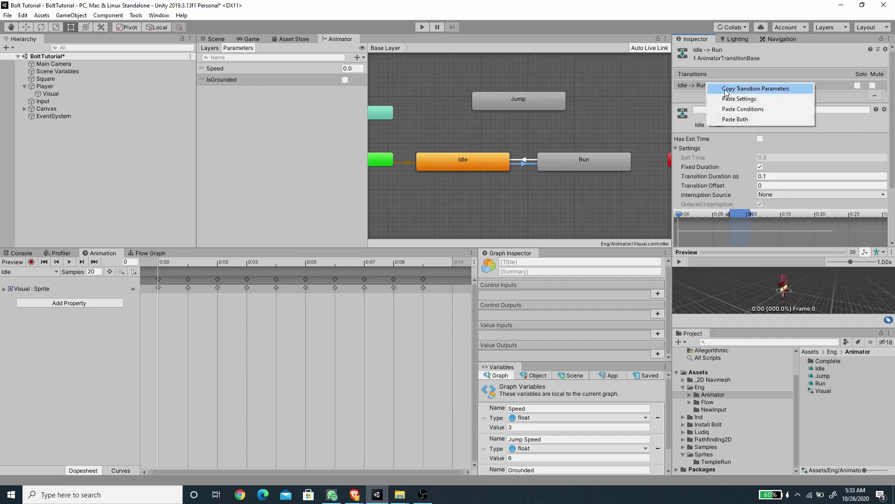
left_click(725, 91)
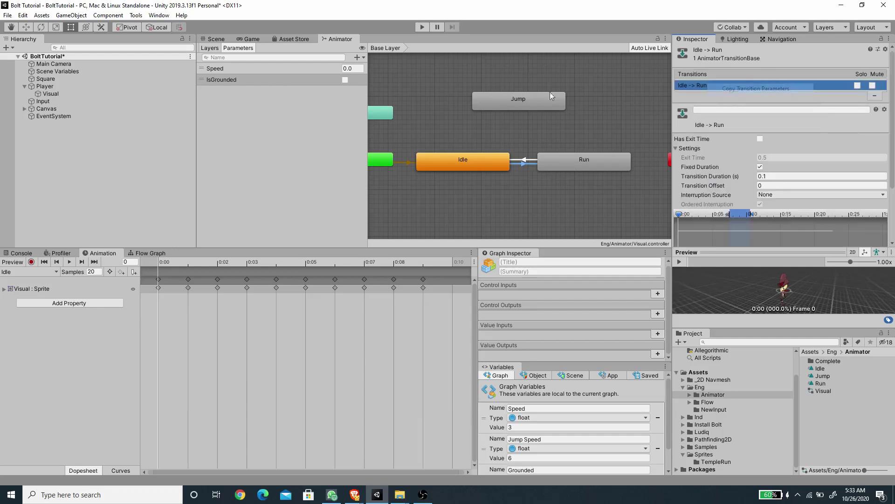
left_click(527, 157)
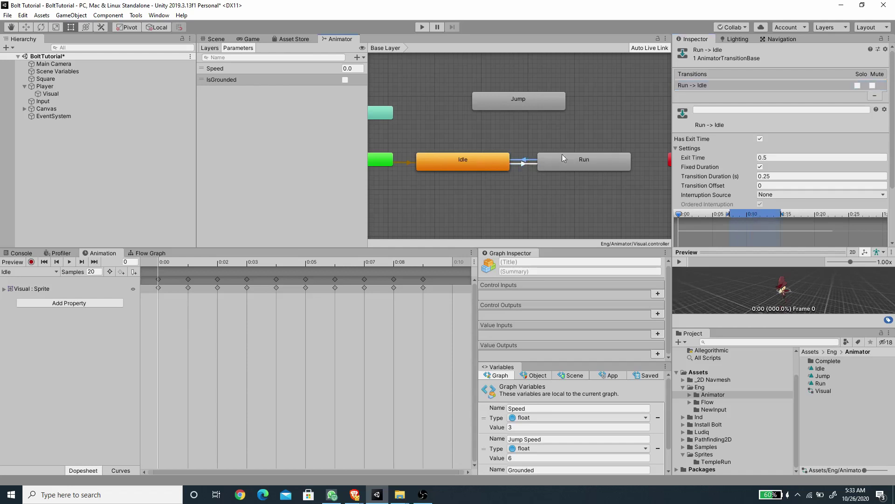
left_click(702, 86)
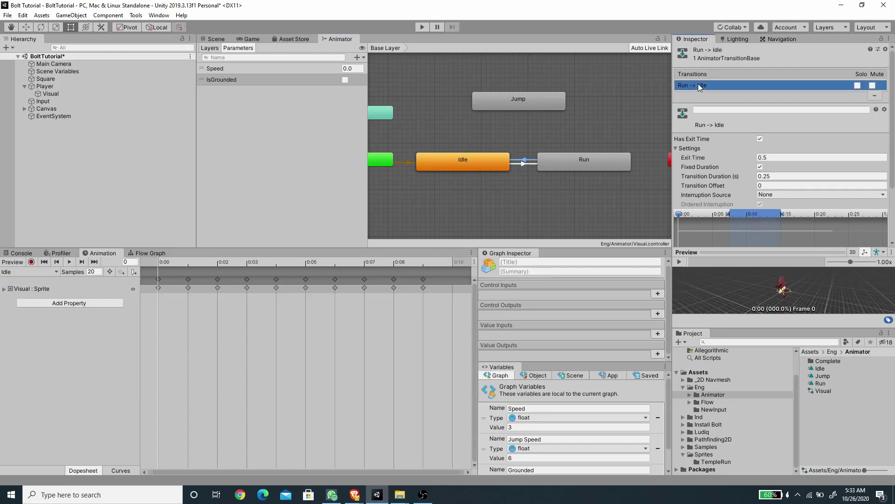
right_click(700, 87)
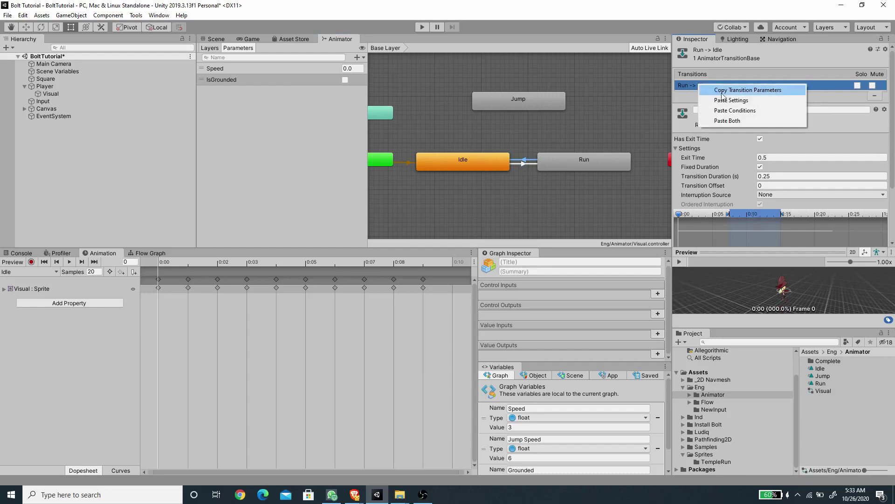
left_click(728, 122)
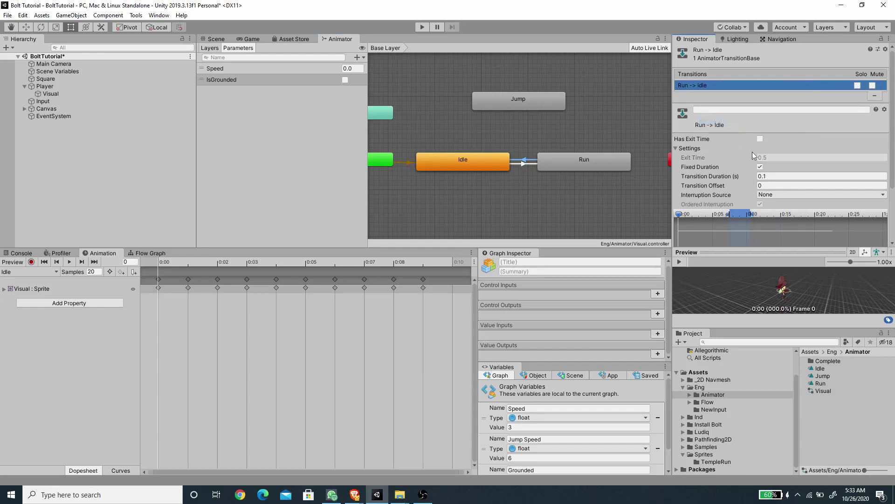
Step: Change the Run → Idle condition to Speed Less 0.01
scroll(753, 152, "down", 3)
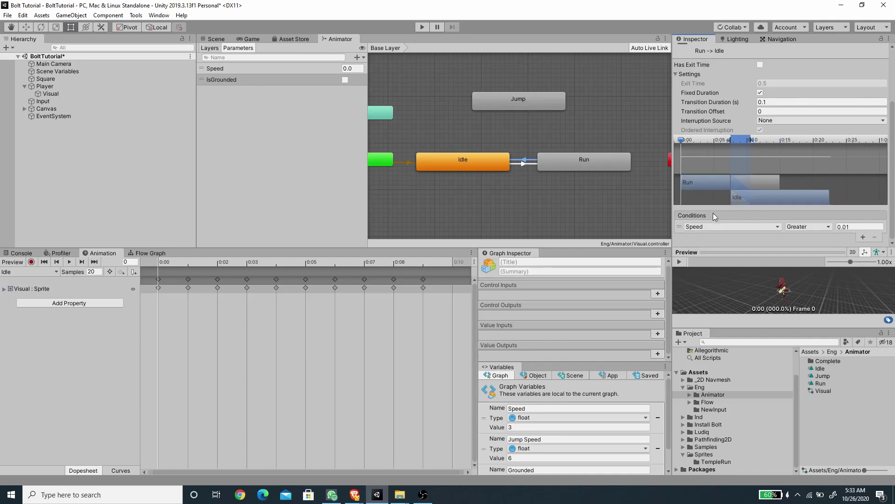
left_click(808, 228)
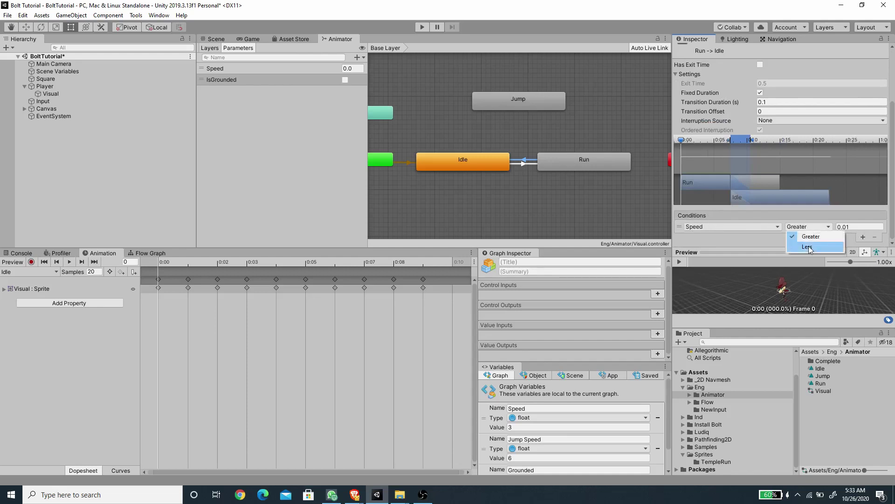
left_click(811, 249)
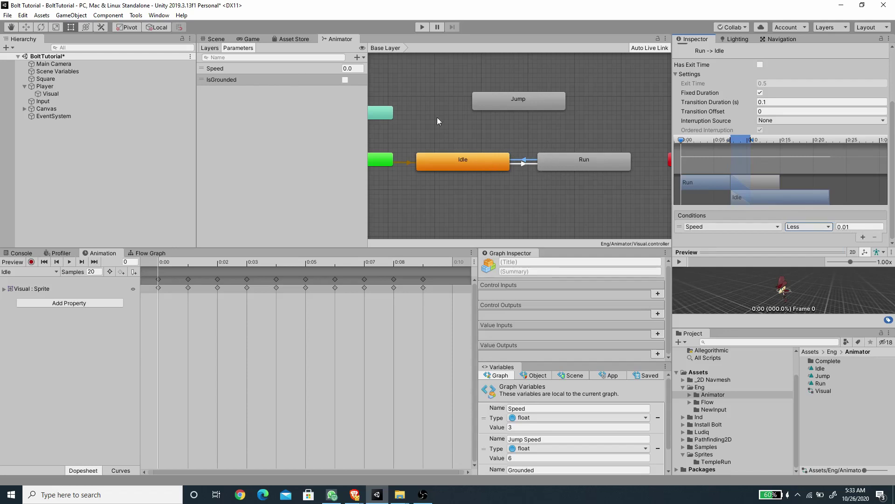
middle_click_drag(454, 136, 499, 146)
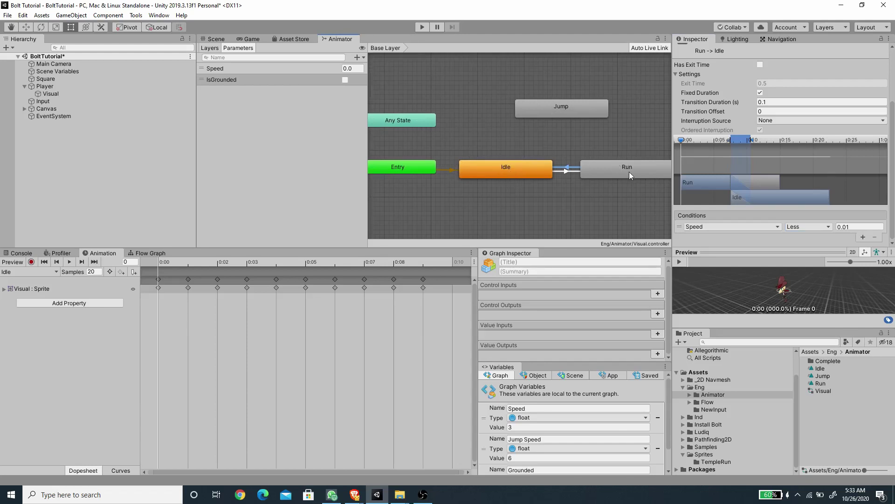
Step: Create an Any State → Jump transition with 0.1 duration and Can Transition To Self off
right_click(419, 121)
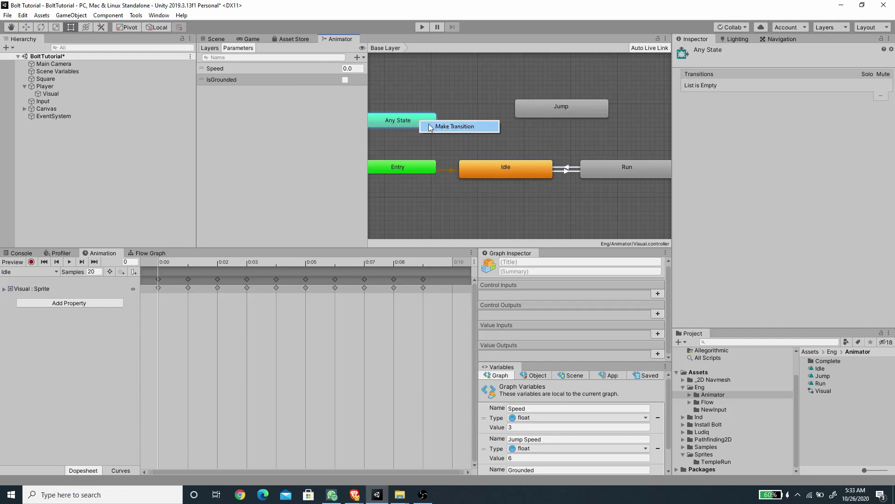
left_click(448, 126)
left_click(538, 112)
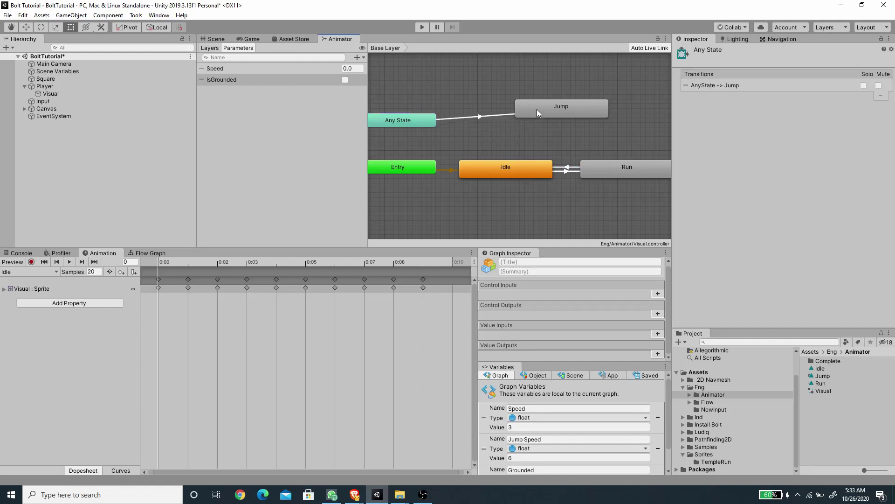
left_click(483, 116)
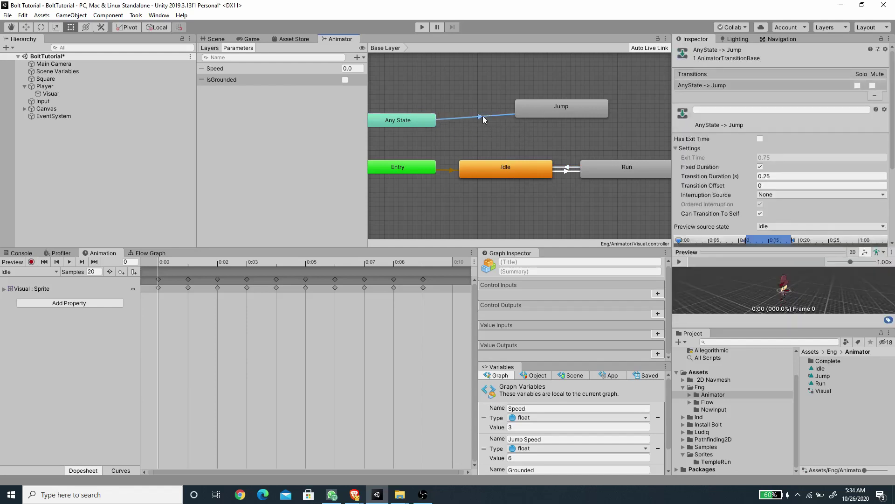
left_click(781, 174)
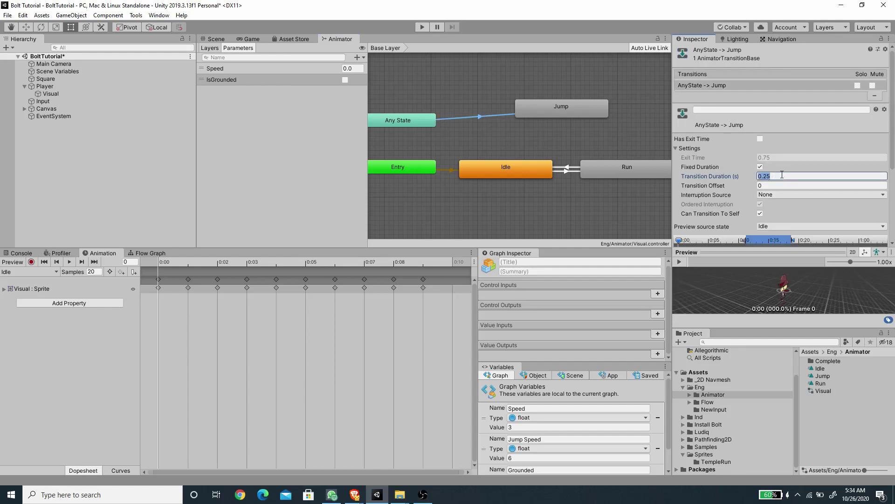
type("0.1")
scroll(780, 170, "down", 3)
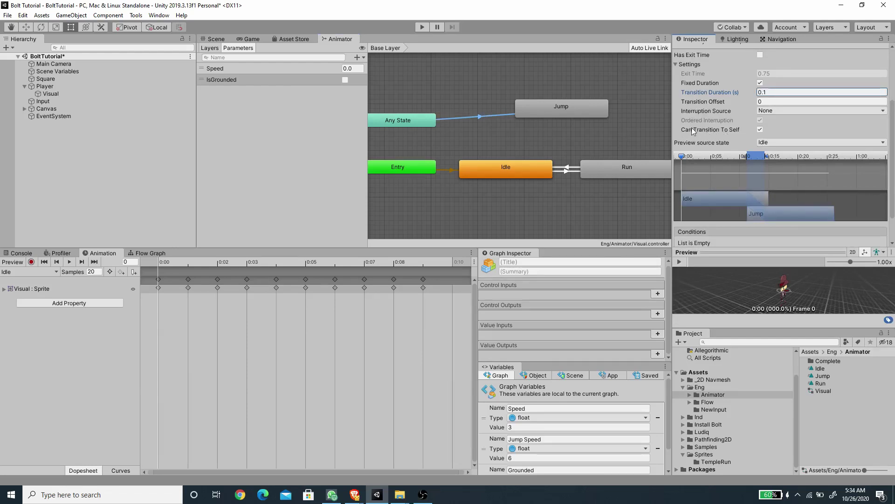
left_click(760, 129)
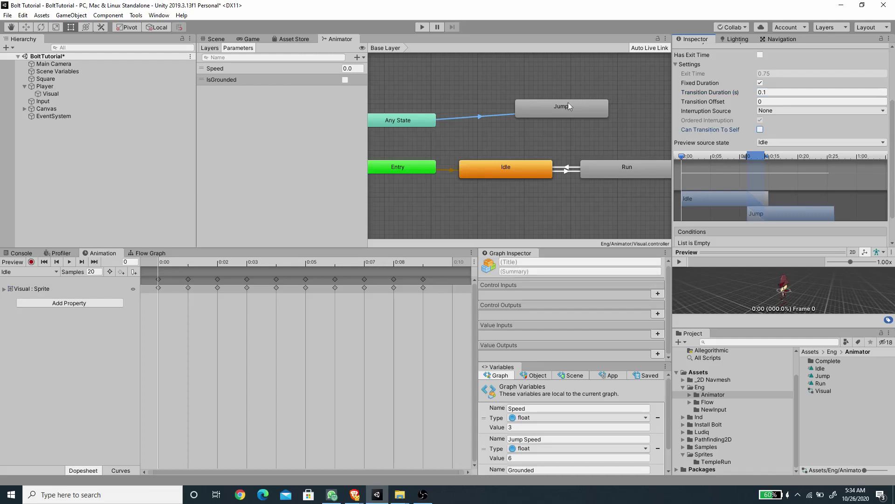
Step: Add an IsGrounded false condition to the Any State → Jump transition
scroll(816, 196, "down", 2)
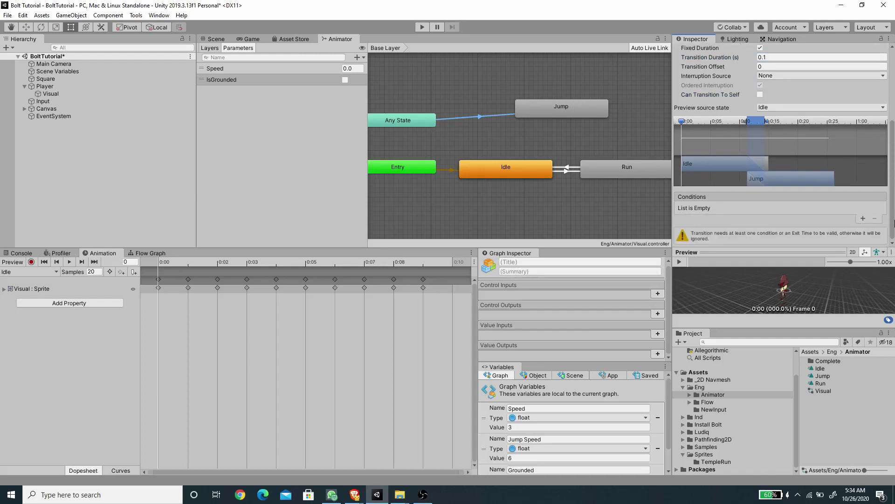
left_click(864, 219)
left_click(722, 226)
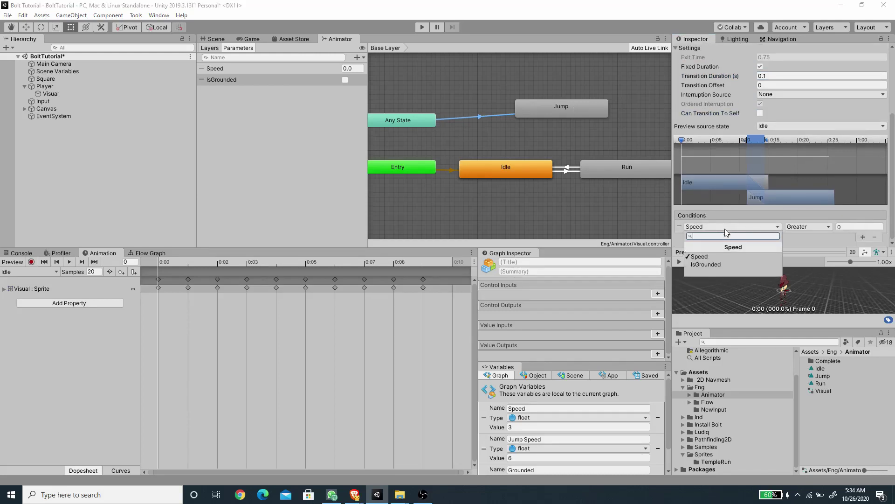
left_click(712, 264)
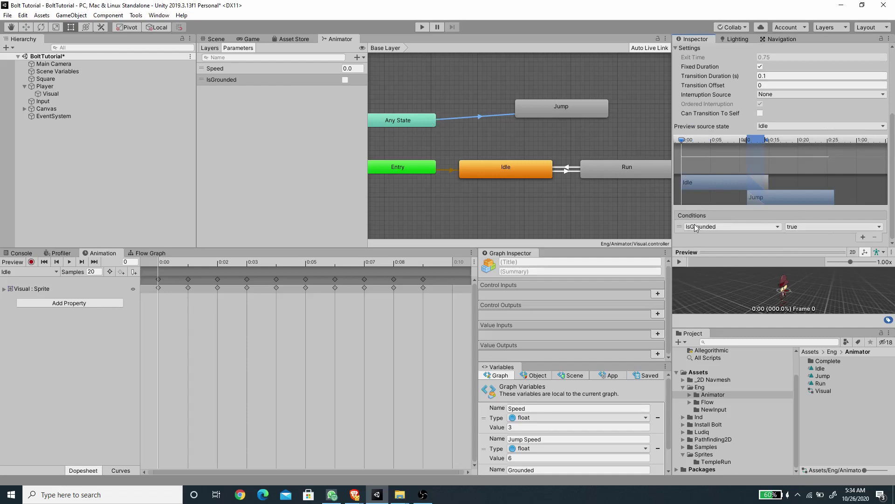
left_click(801, 226)
left_click(807, 244)
middle_click_drag(575, 142, 510, 133)
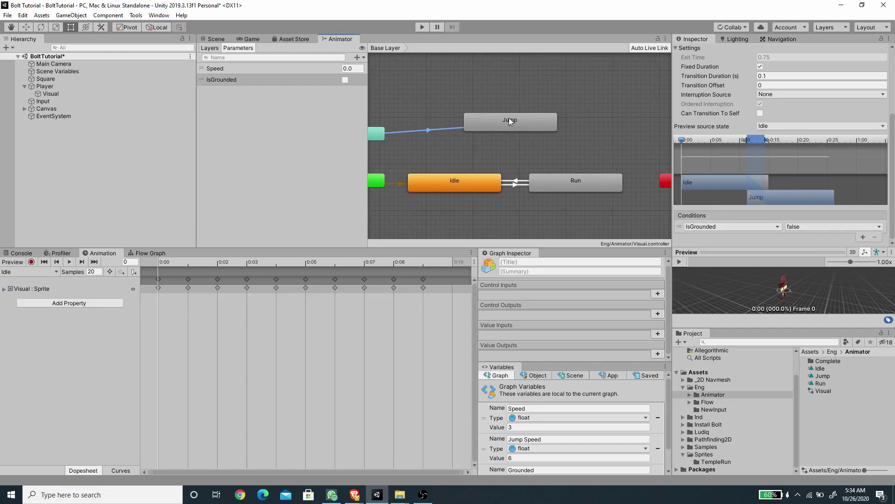
Step: Create a Jump → Idle transition with exit time off and 0.1 duration
right_click(509, 124)
left_click(522, 124)
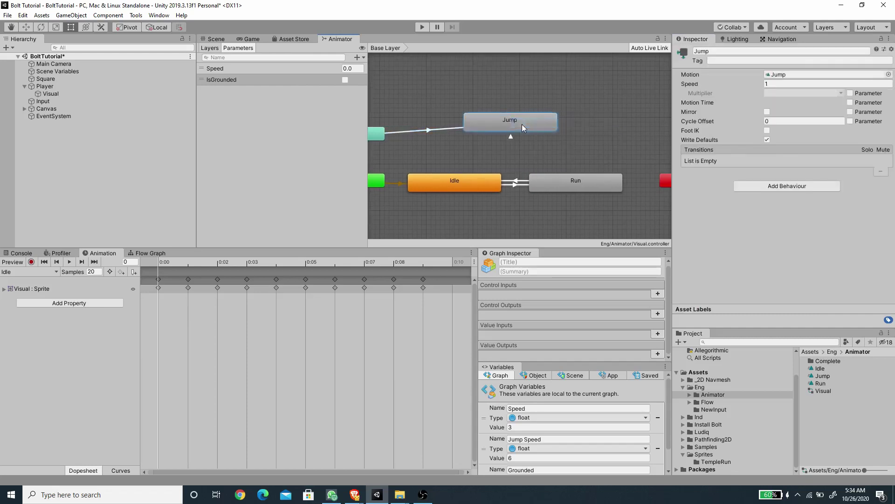
left_click(463, 177)
left_click(481, 150)
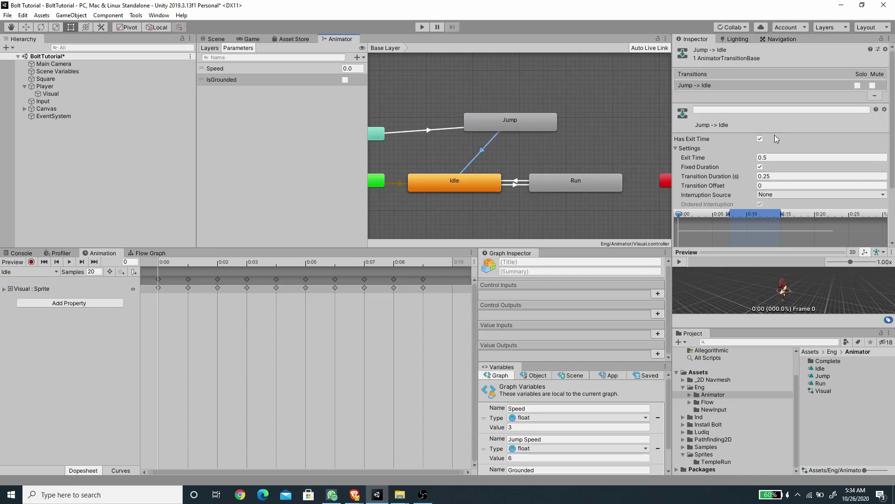
left_click(761, 139)
key("Tab")
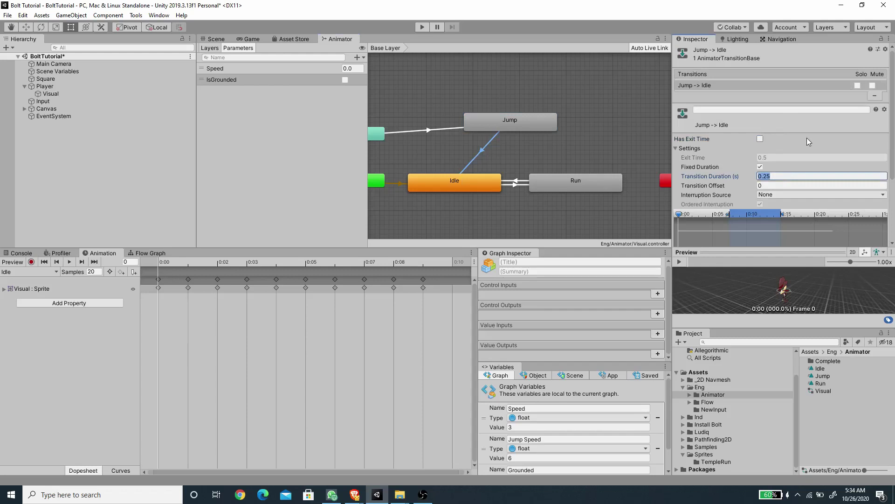
type("0.1")
Step: Add conditions IsGrounded true and Speed Less 0.01 to Jump → Idle
scroll(805, 136, "down", 3)
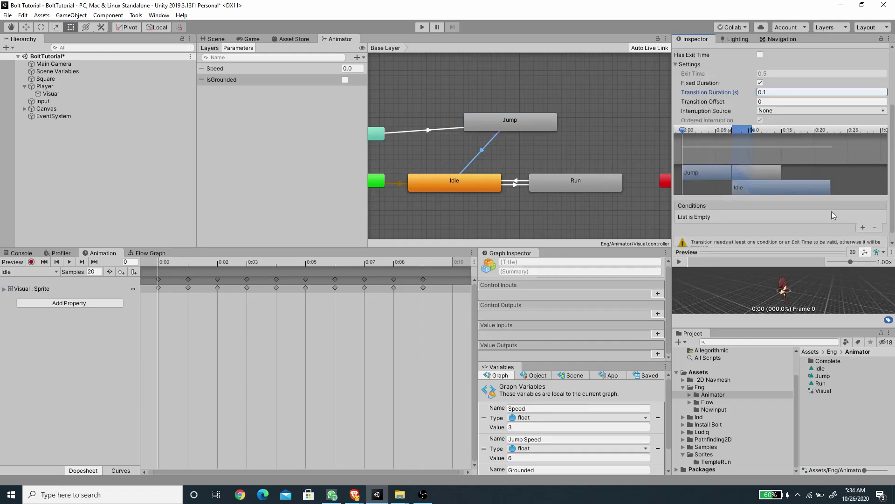
left_click(863, 228)
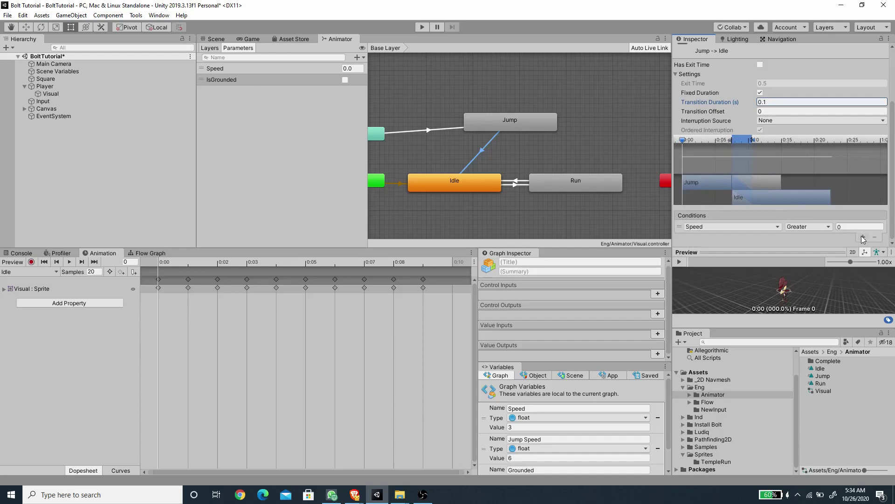
left_click(862, 237)
left_click(755, 225)
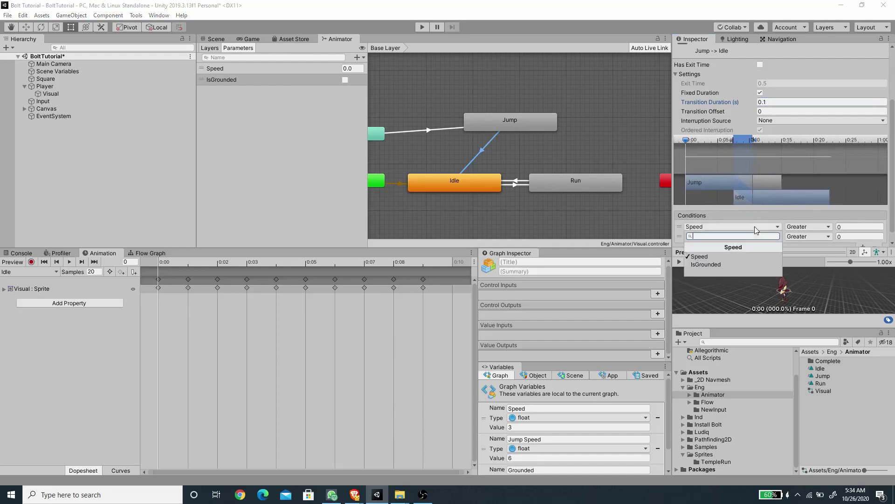
left_click(720, 264)
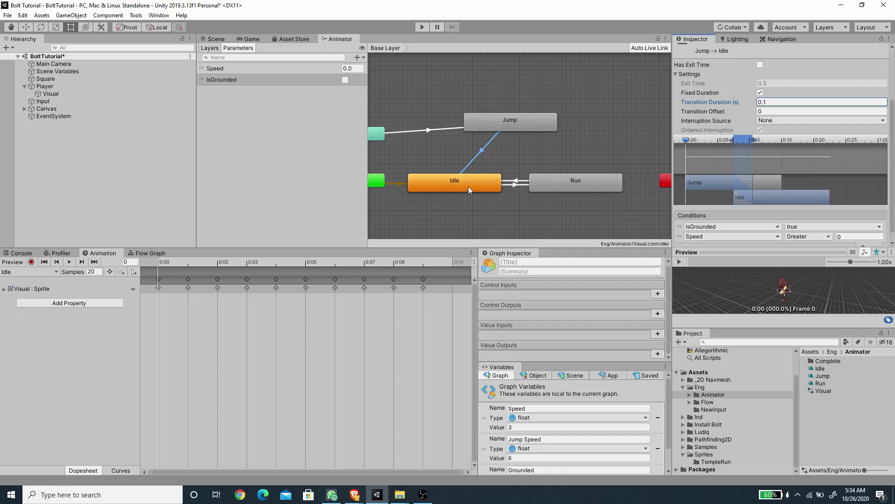
left_click(799, 236)
left_click(807, 252)
left_click(846, 238)
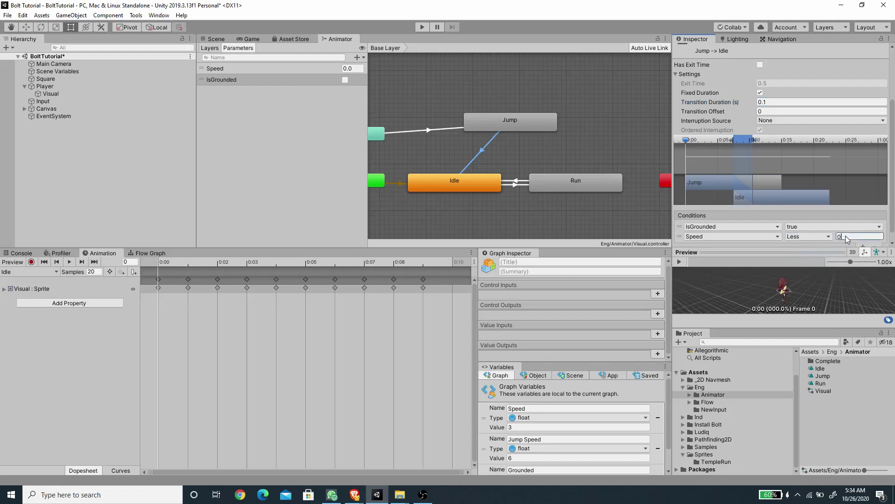
type("0.01")
scroll(793, 205, "up", 3)
Step: Copy Jump → Idle's parameters, create a Jump → Run transition and paste both onto it
left_click(703, 85)
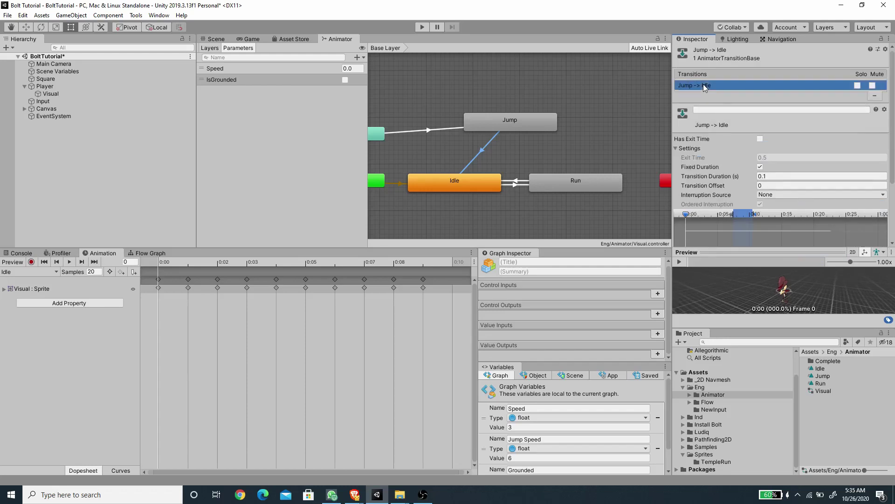
right_click(704, 85)
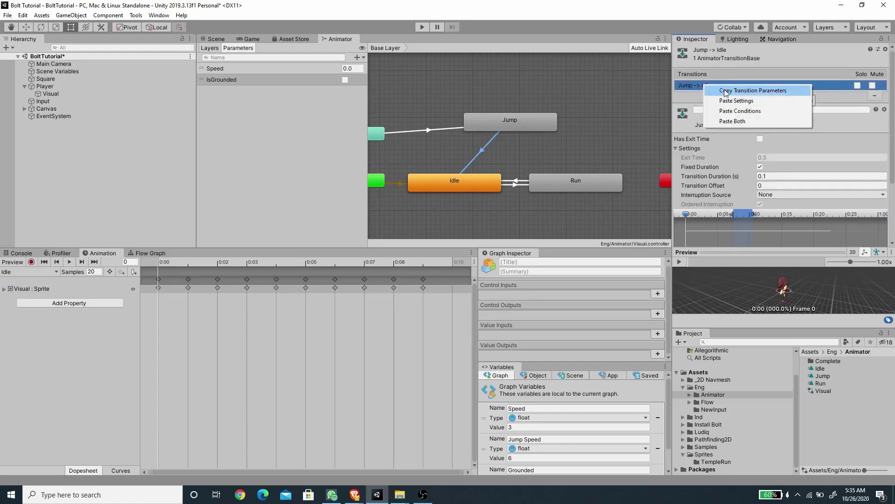
left_click(726, 91)
right_click(526, 121)
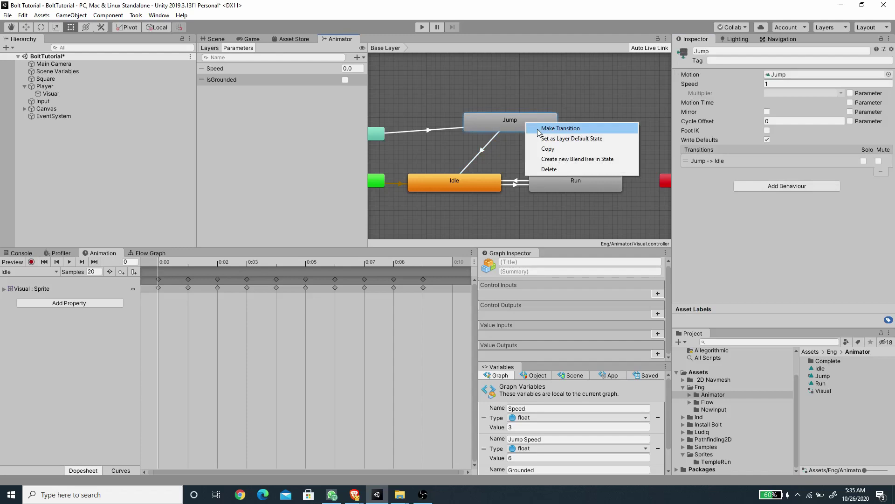
left_click(541, 128)
left_click(576, 187)
left_click(538, 150)
right_click(707, 86)
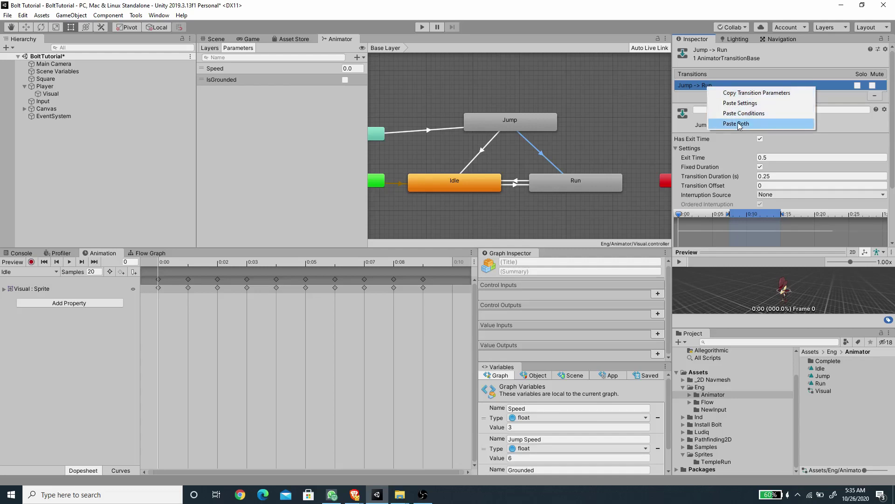
left_click(738, 124)
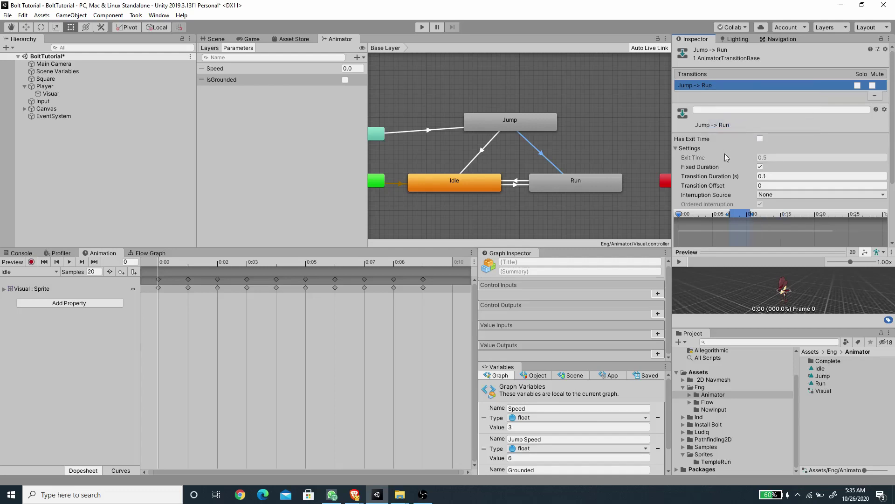
Step: Change the Jump → Run Speed condition to Greater 0.01 and show the Player flow graph
scroll(725, 153, "down", 3)
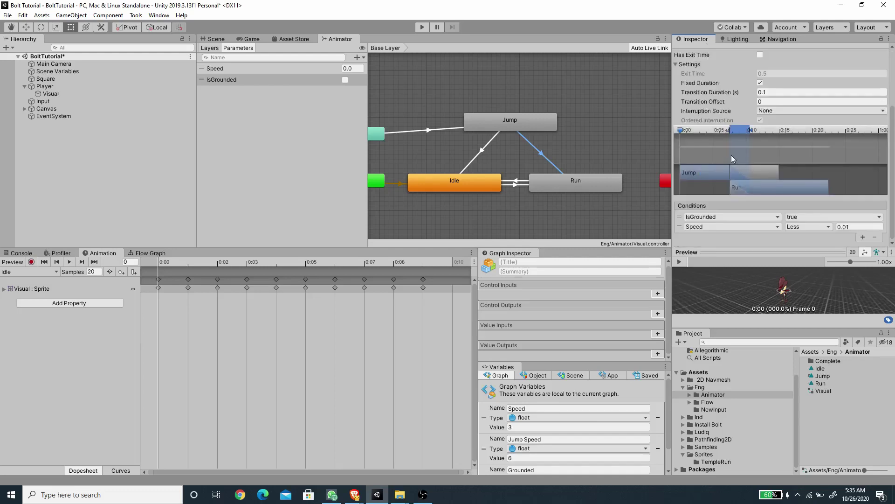
left_click(801, 227)
left_click(803, 233)
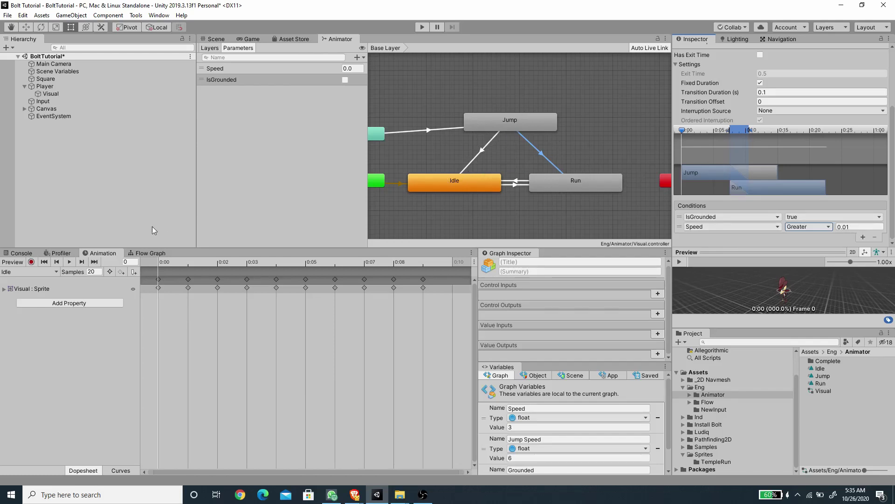
left_click(151, 253)
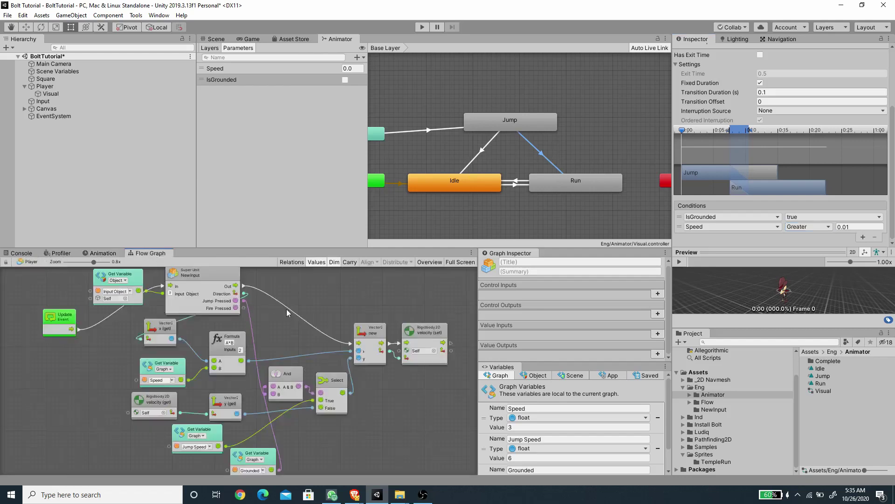
Step: Zoom out and rearrange the GroundDetection, Set Variable and Get Variable nodes
scroll(340, 373, "down", 2)
scroll(299, 392, "down", 2)
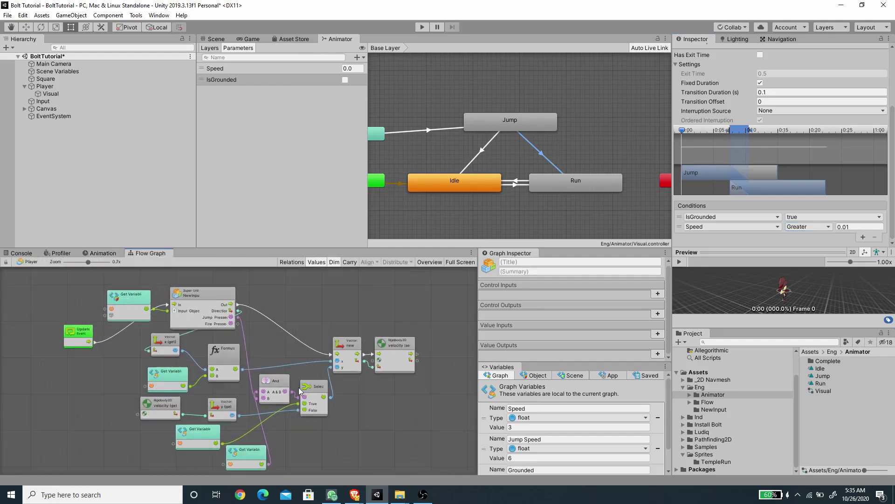
middle_click_drag(302, 397, 327, 354)
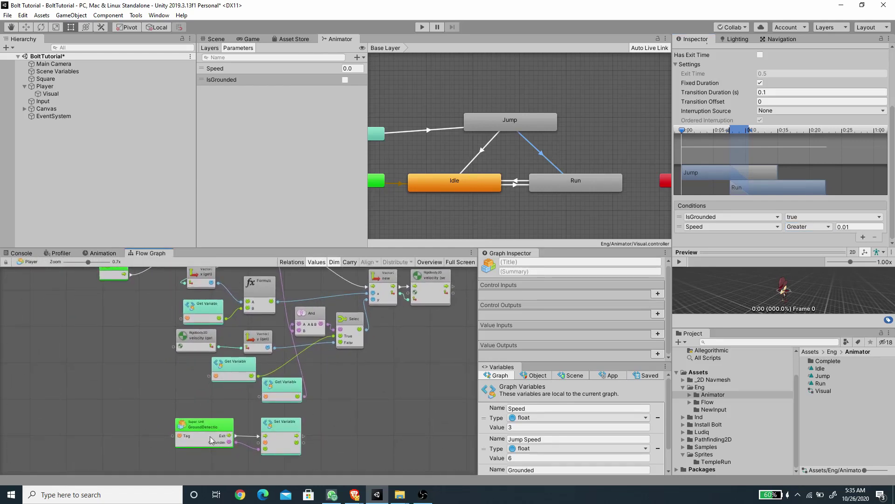
left_click_drag(205, 456, 174, 376)
left_click_drag(283, 397, 246, 410)
left_click_drag(236, 368, 313, 367)
left_click_drag(249, 396, 263, 378)
middle_click_drag(246, 395, 274, 422)
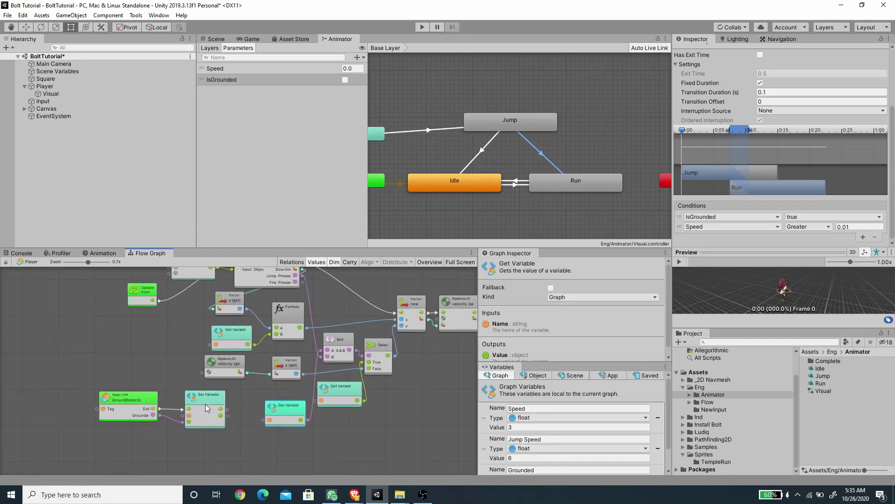
Step: Move the Update event aside and enclose all other nodes in a new group
left_click_drag(205, 404, 231, 403)
left_click_drag(137, 391, 156, 391)
middle_click_drag(173, 334, 197, 384)
left_click_drag(166, 342, 114, 343)
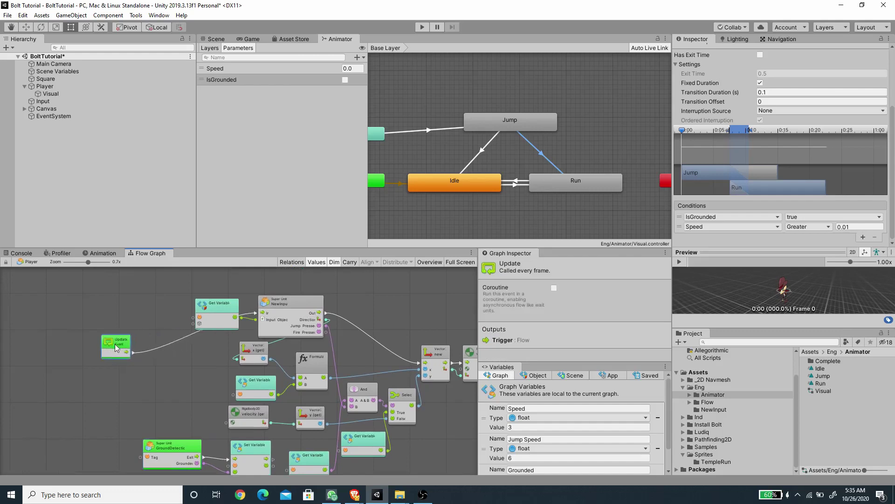
left_click(223, 317)
scroll(221, 342, "down", 3)
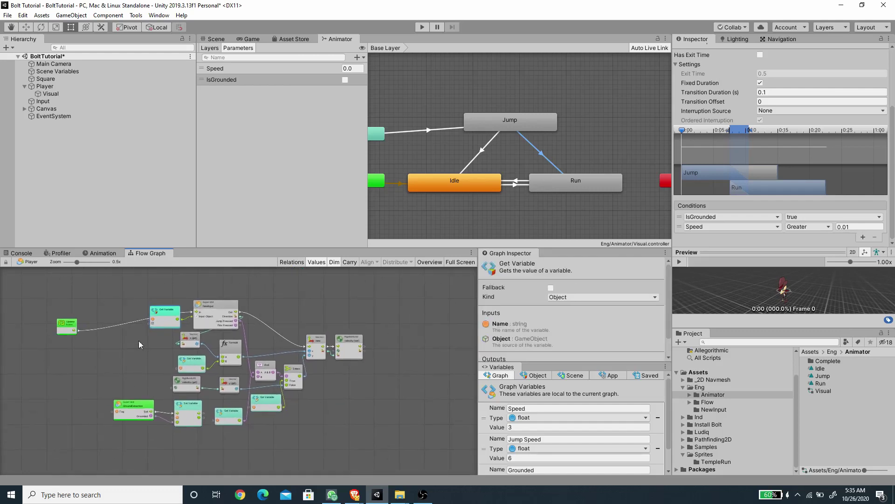
left_click_drag(70, 331, 52, 323)
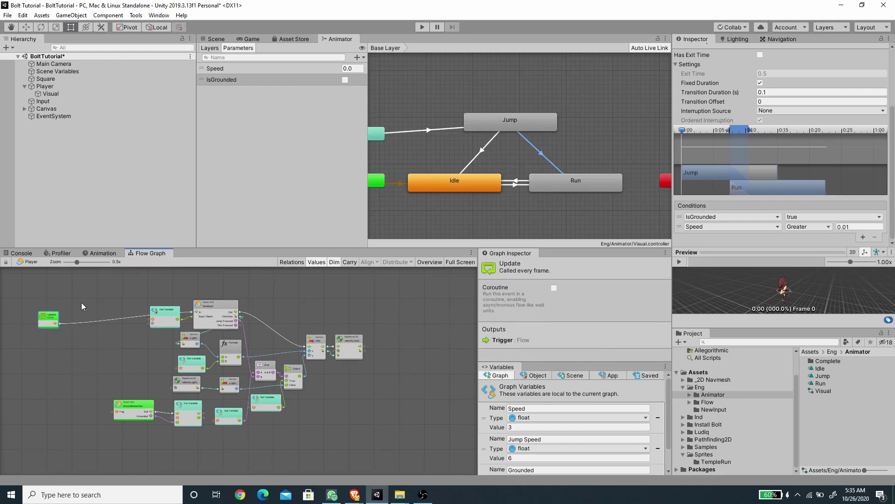
left_click_drag(93, 283, 384, 455)
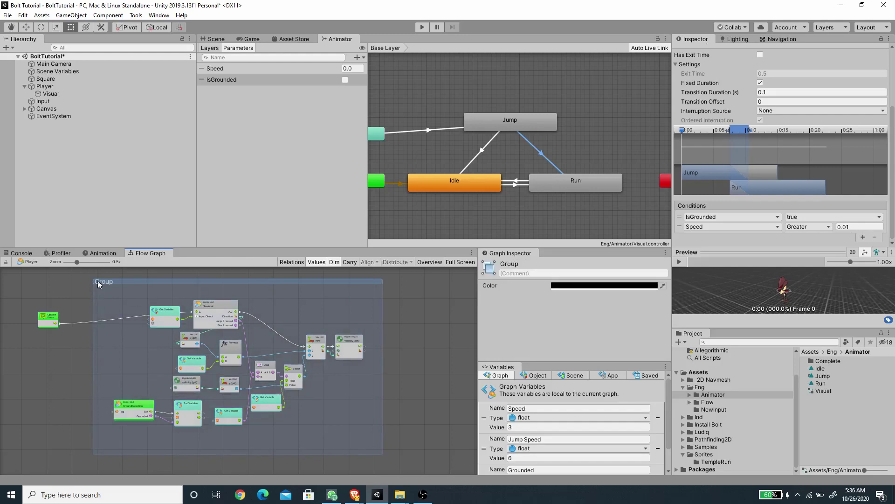
Step: Rename the group to 'Move and Jump'
scroll(105, 282, "up", 1)
double_click(114, 276)
type("Move")
key("Return")
type("and Jump")
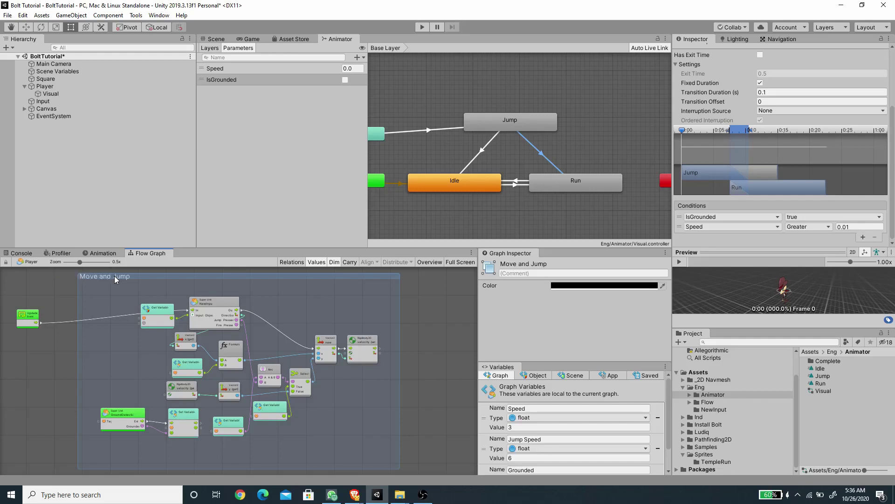
key("Return")
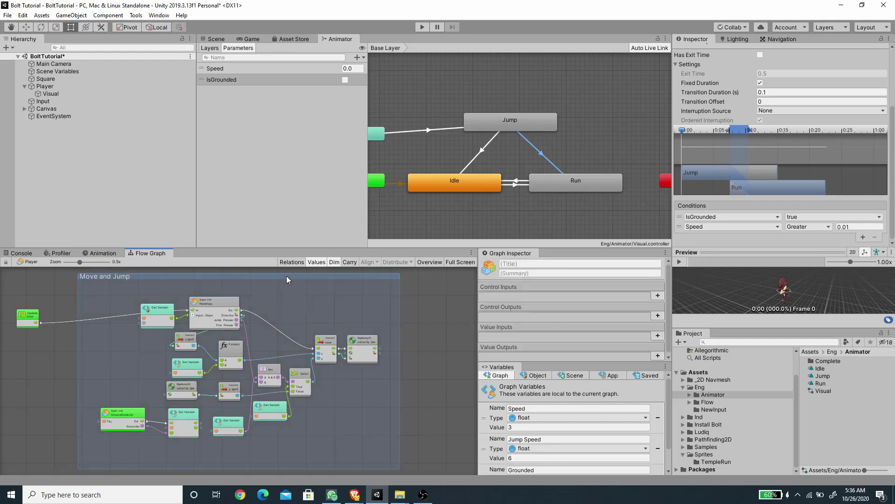
Step: Colour the group bright blue (0095FF) and save the scene
left_click(590, 287)
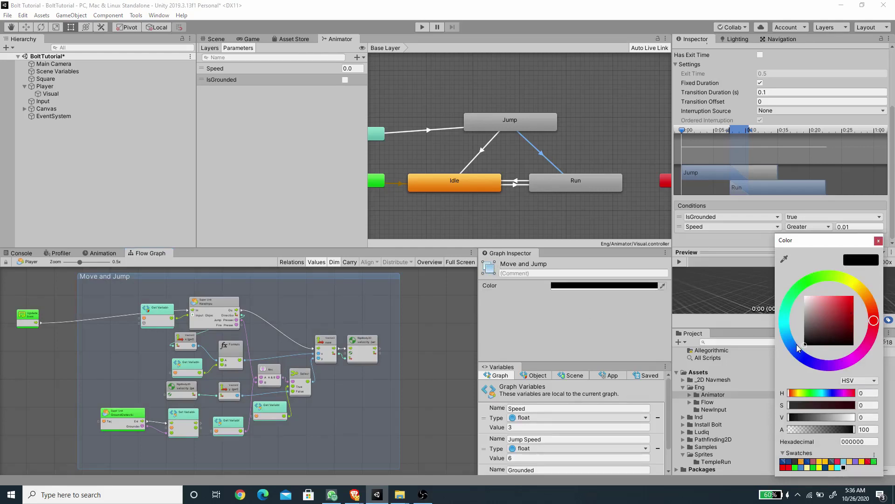
left_click_drag(798, 348, 789, 339)
left_click_drag(834, 316, 854, 295)
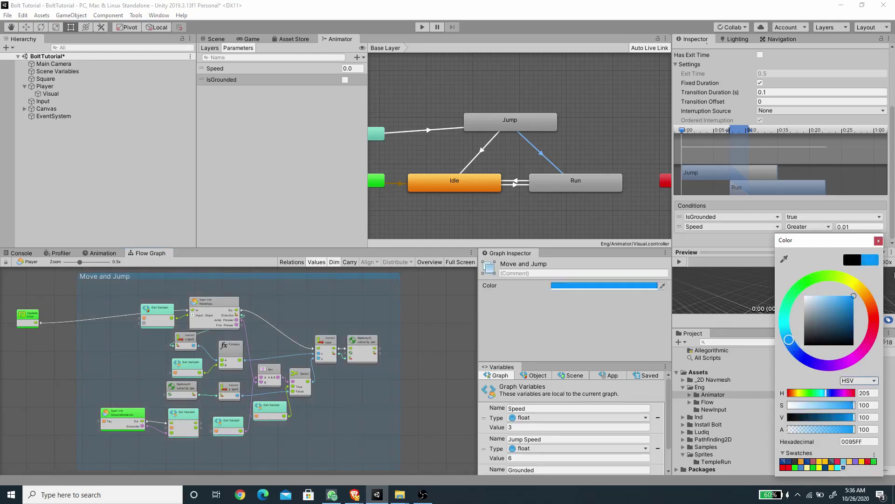
left_click(878, 241)
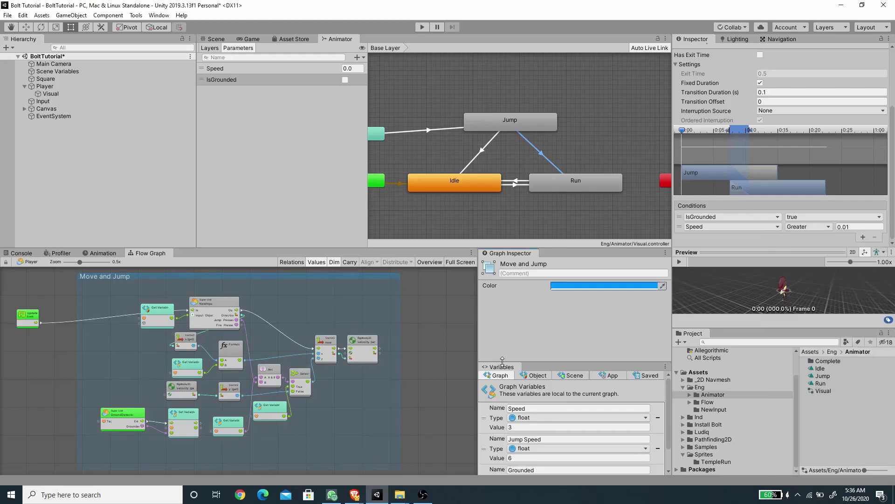
key("ctrl+s")
scroll(361, 359, "right", 5)
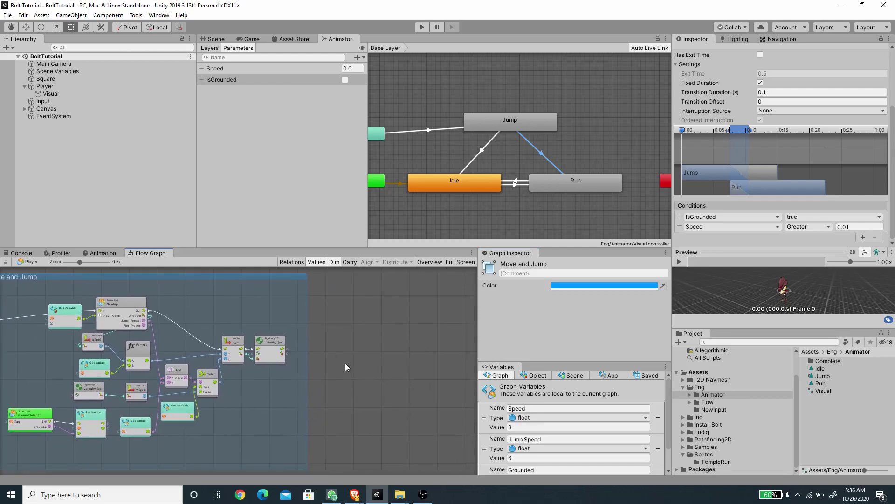
Step: Add a Rigidbody2D velocity (get) node to an empty area of the flow graph
scroll(371, 364, "up", 1, "ctrl")
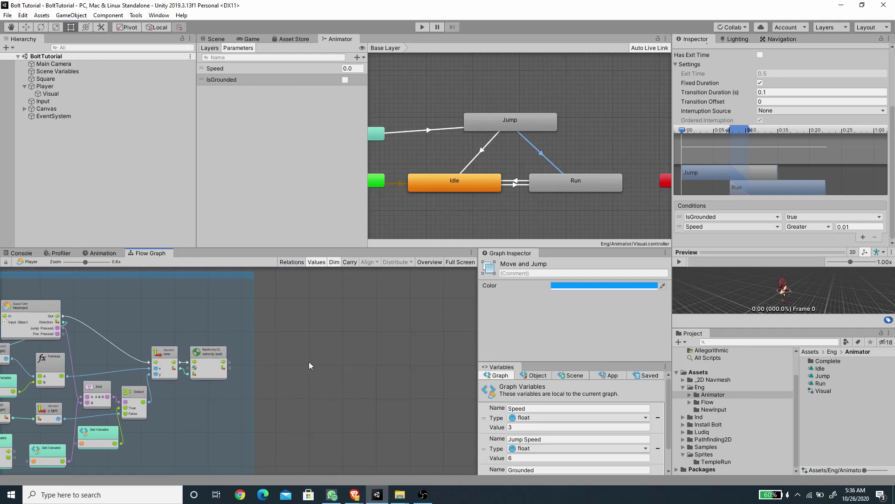
middle_click_drag(337, 382, 254, 330)
right_click(255, 331)
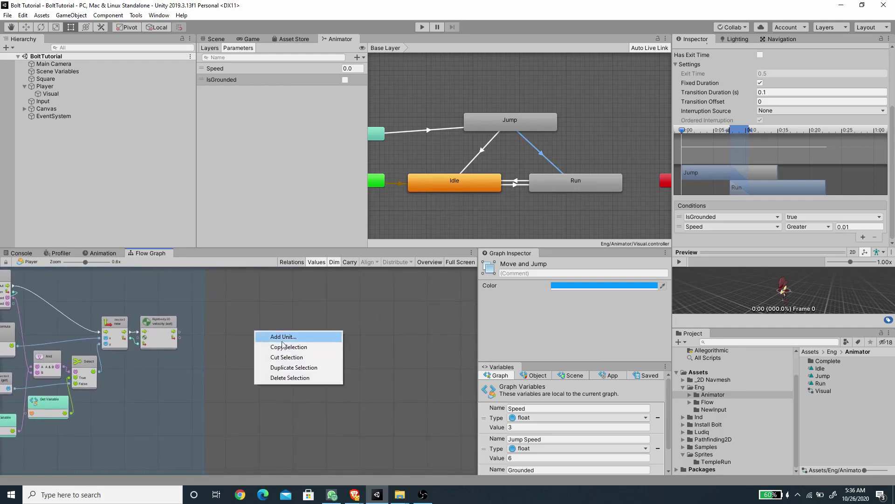
left_click(287, 336)
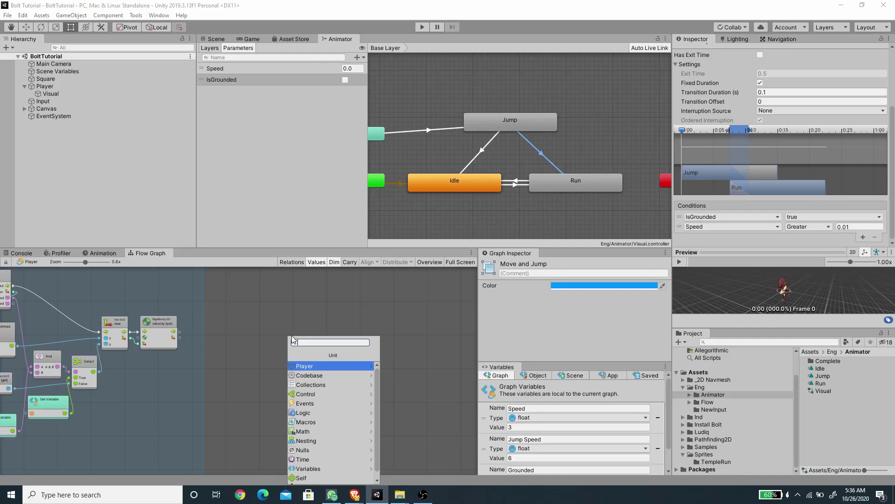
type("veo")
key("BackSpace")
type("loci")
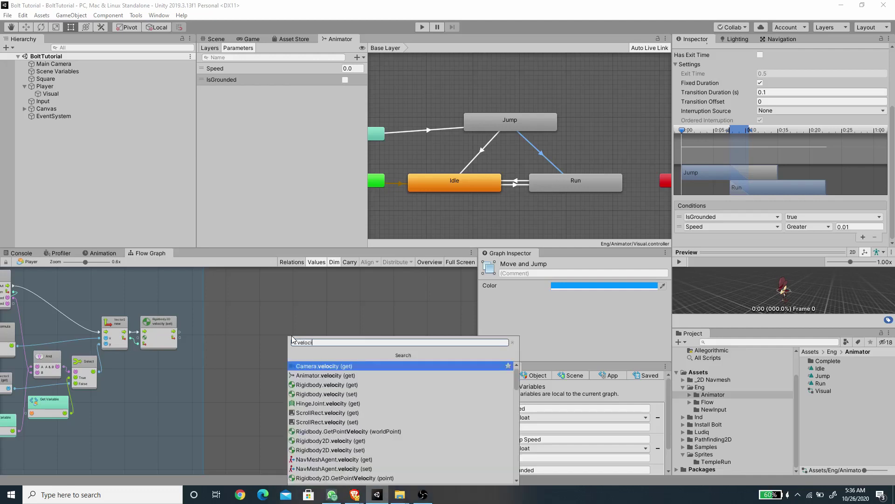
left_click(340, 441)
Step: Attach a Vector2 x (get) node to the velocity output and arrange both nodes
scroll(287, 359, "up", 3)
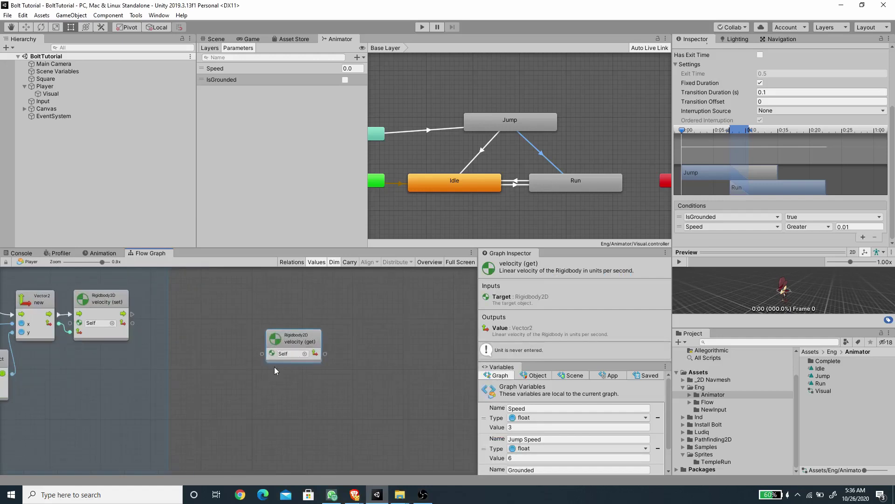
middle_click_drag(318, 362, 313, 397)
left_click_drag(310, 392, 356, 359)
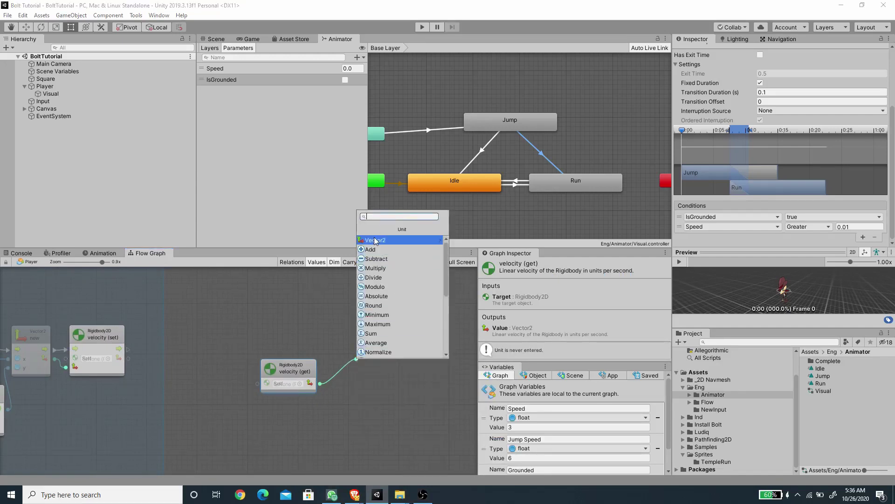
left_click(375, 240)
scroll(401, 292, "down", 10)
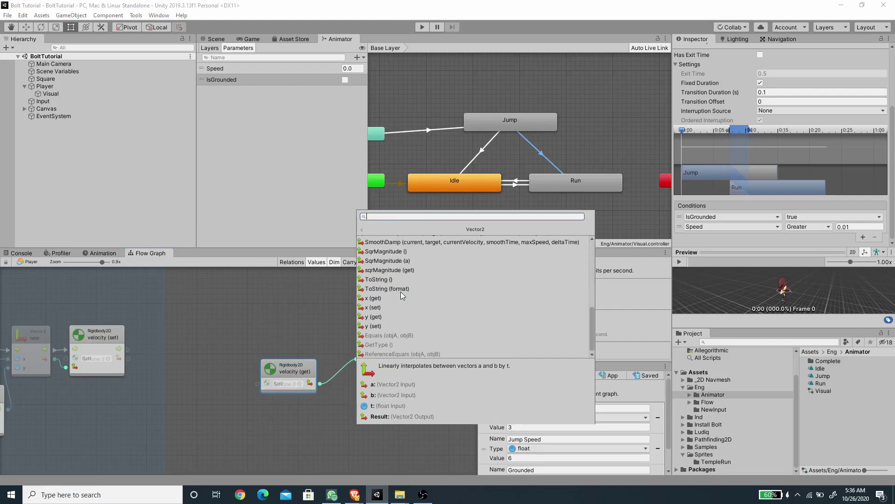
left_click(370, 298)
left_click_drag(374, 340, 371, 356)
left_click_drag(299, 362, 274, 380)
left_click_drag(362, 369, 346, 374)
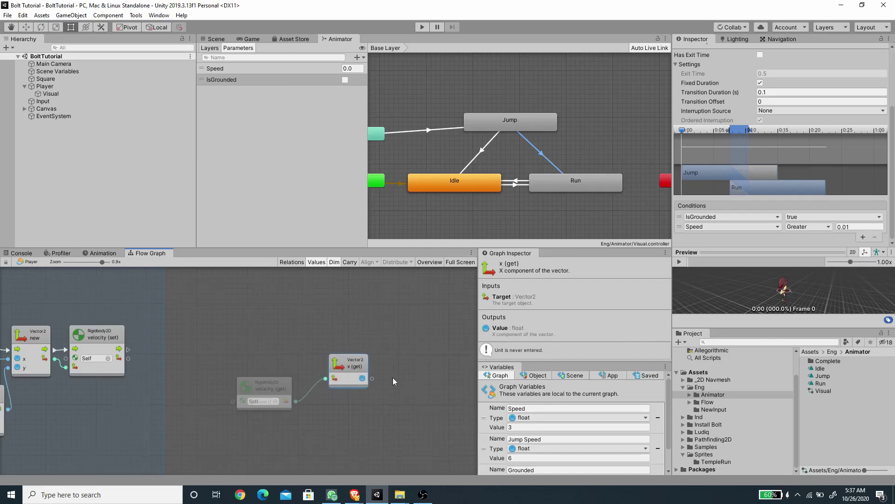
middle_click_drag(393, 381, 342, 381)
Step: Feed the x value into a new Absolute node and tidy the layout
left_click_drag(299, 363, 349, 354)
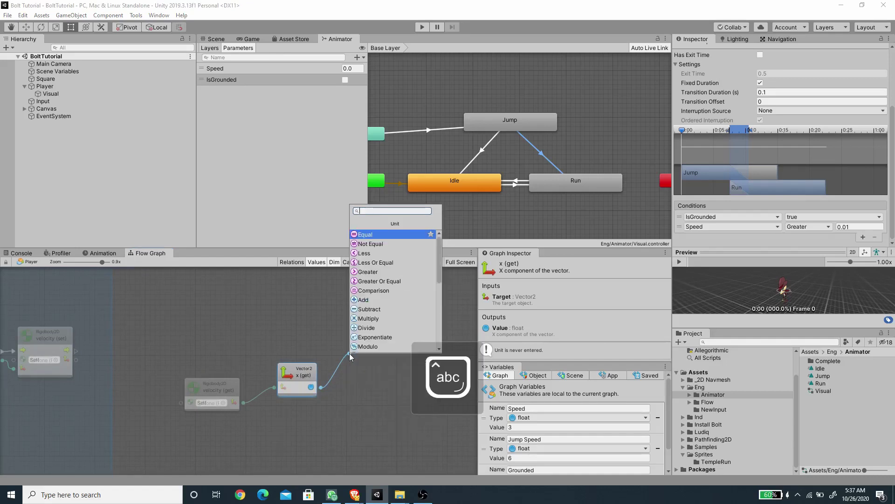
type("abs")
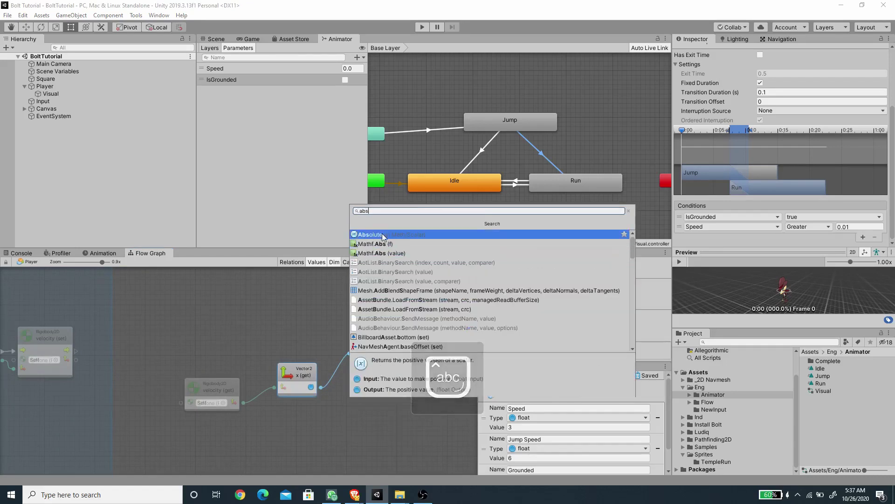
left_click(382, 234)
left_click_drag(314, 374, 311, 369)
left_click_drag(371, 353, 367, 359)
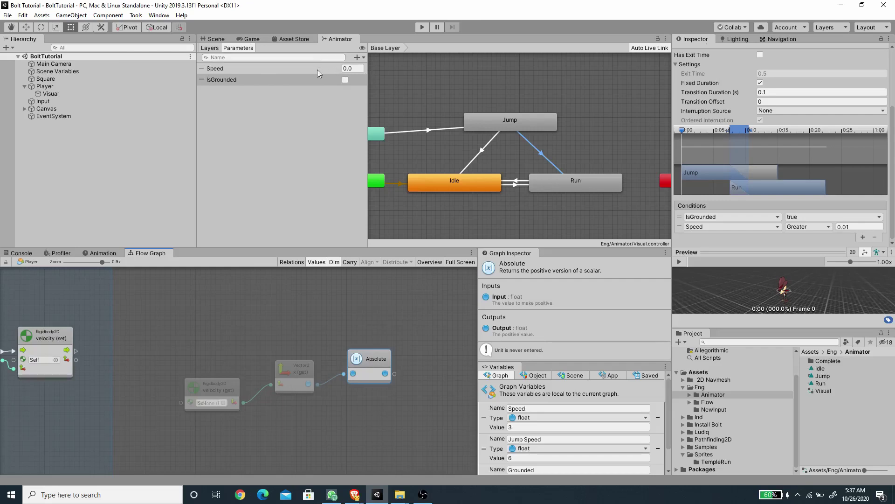
left_click_drag(357, 361, 348, 353)
left_click(283, 372)
left_click_drag(282, 372, 276, 385)
left_click_drag(194, 385, 186, 383)
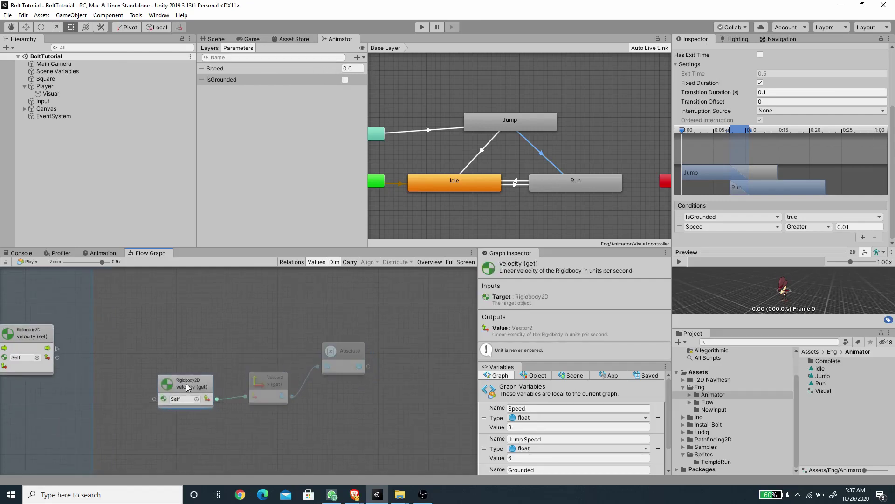
Step: Add an Animator SetFloat node via Add Unit with the search 'set float'
right_click(233, 302)
left_click(252, 305)
type("set float")
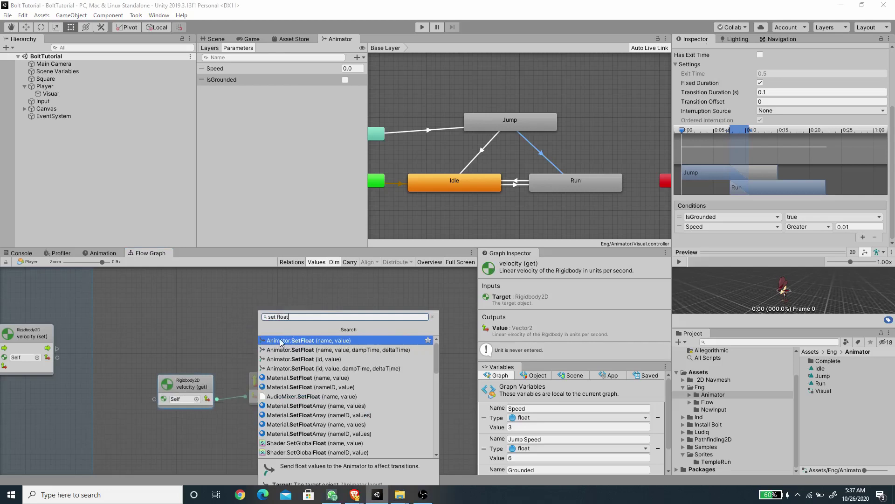
left_click(295, 340)
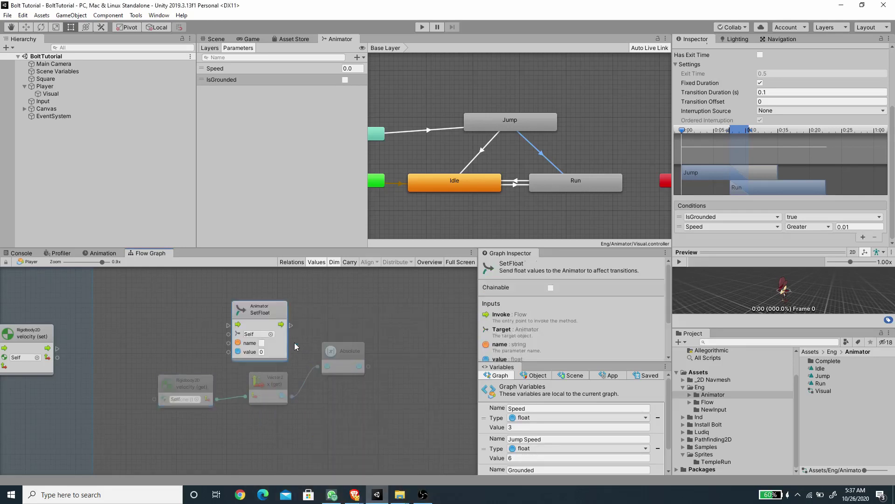
left_click_drag(272, 311, 346, 291)
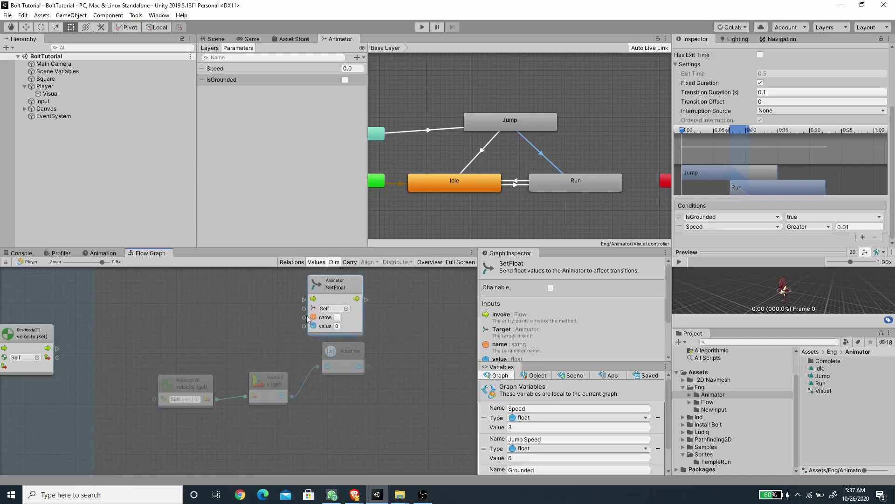
left_click_drag(340, 351, 325, 379)
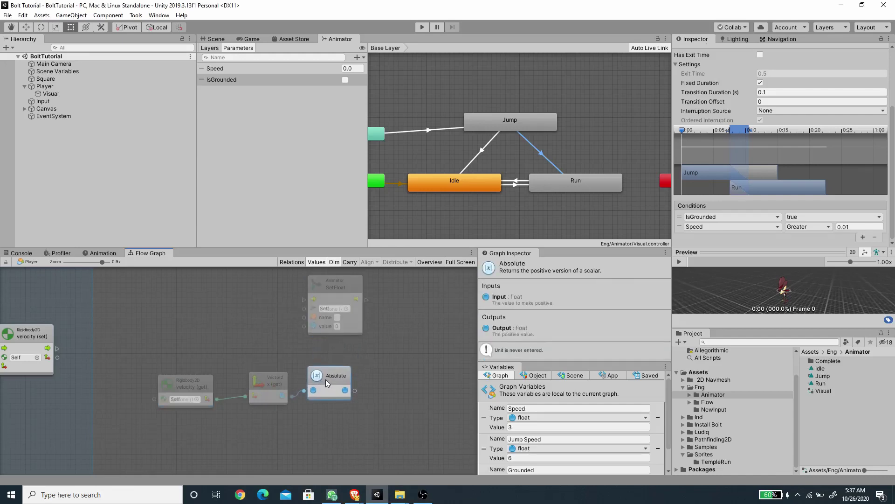
left_click(51, 85)
Step: Create a Player object variable 'Child Animator' of type Animator holding Visual
scroll(784, 211, "down", 5)
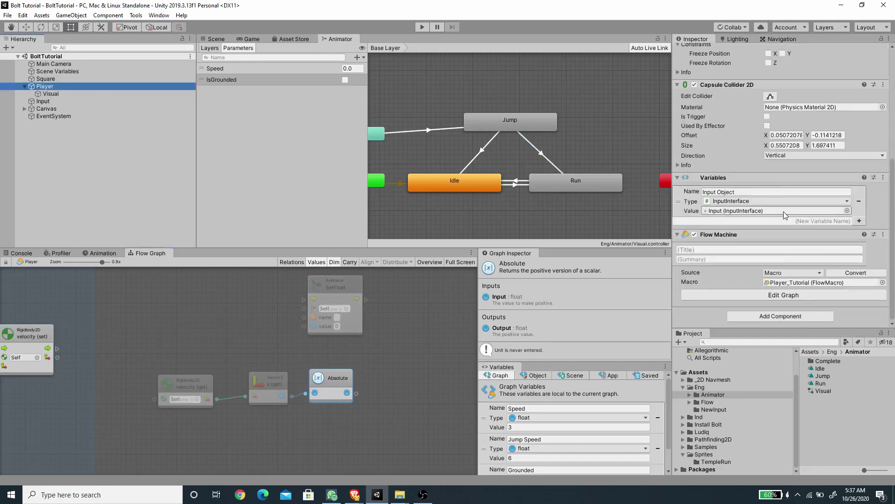
left_click(820, 222)
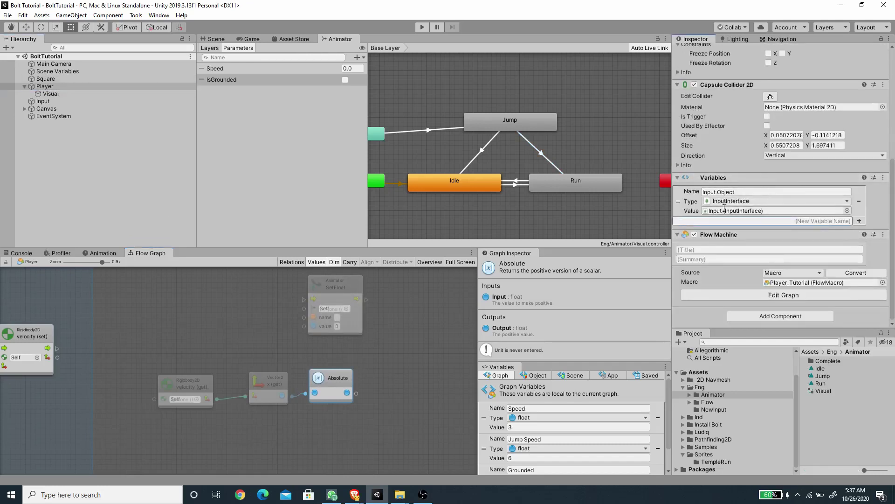
type("Child Animator")
key("Return")
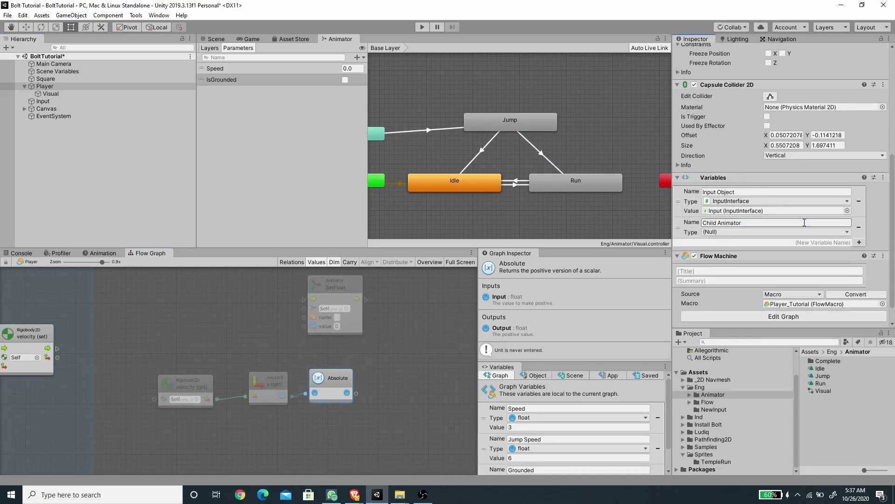
left_click(742, 232)
type("an")
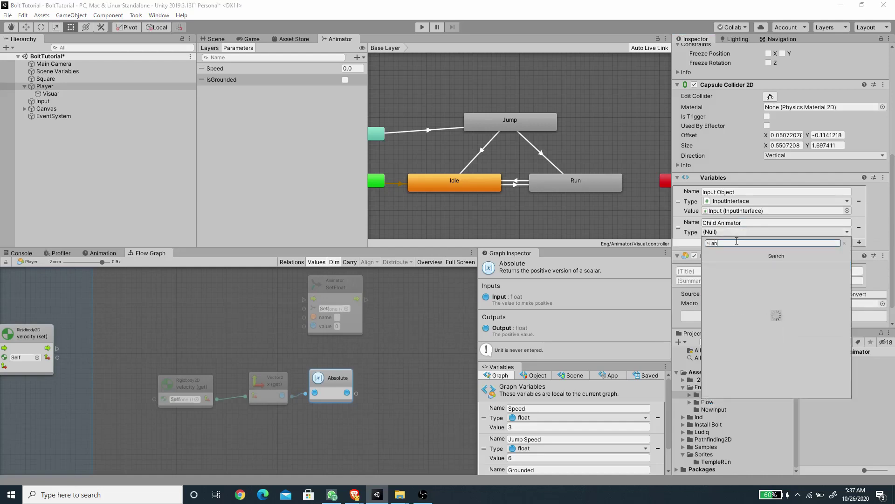
type("imator")
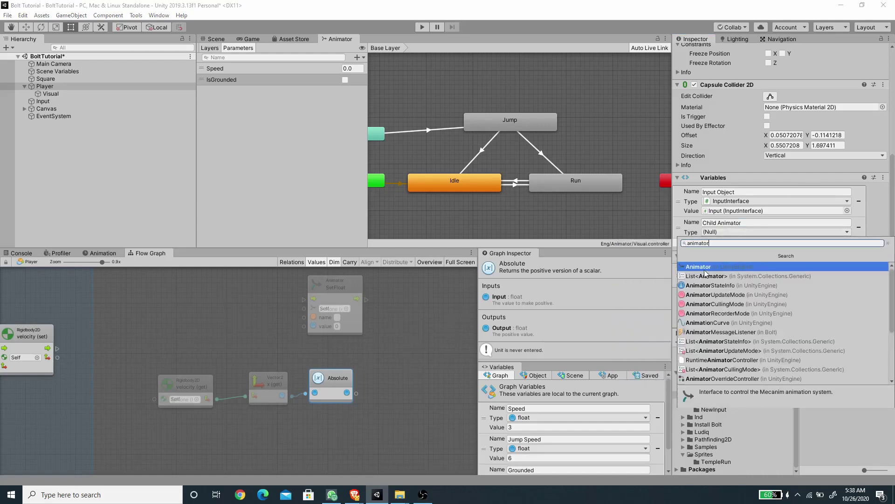
left_click(704, 270)
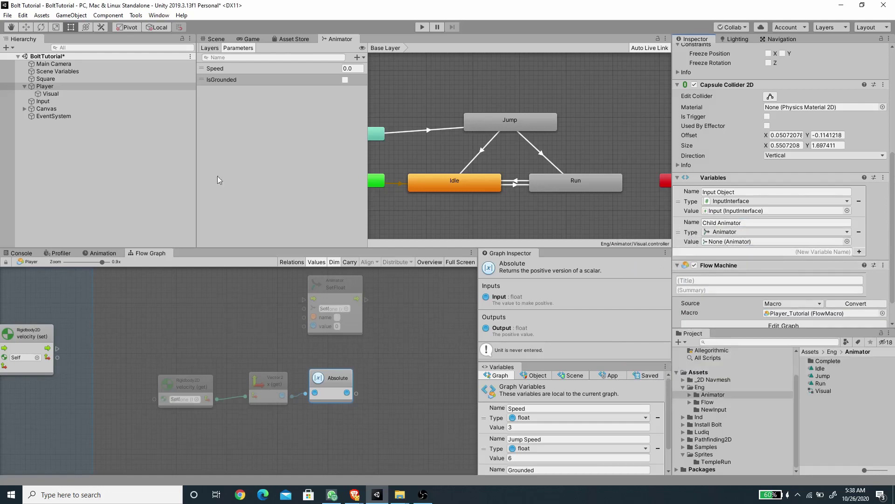
left_click(51, 94)
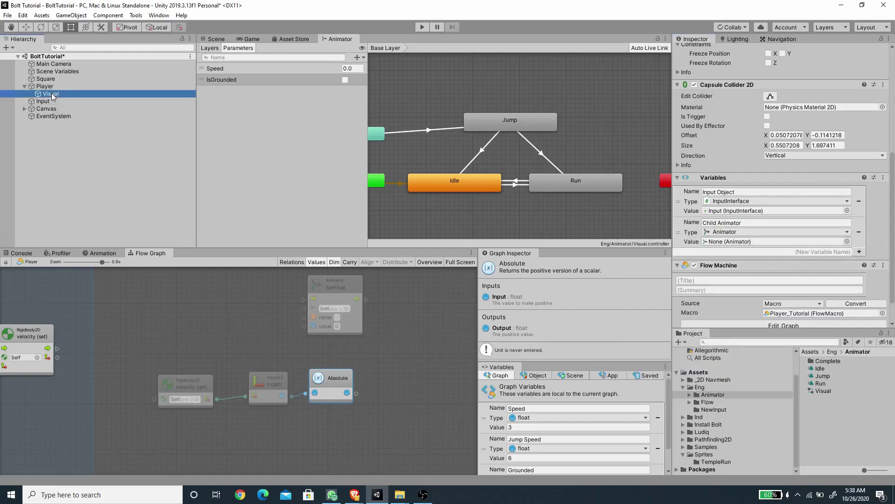
left_click_drag(52, 95, 726, 242)
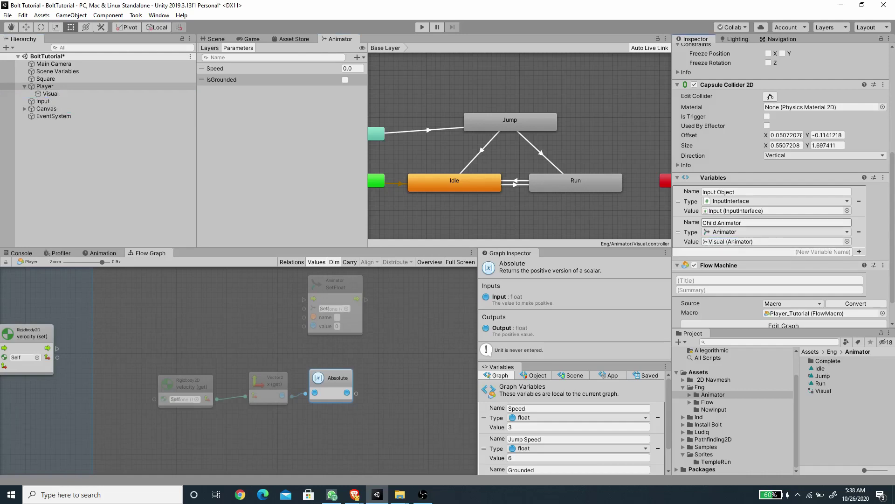
Step: Drag Child Animator into the graph as a Get Variable node for SetFloat's target
left_click(538, 376)
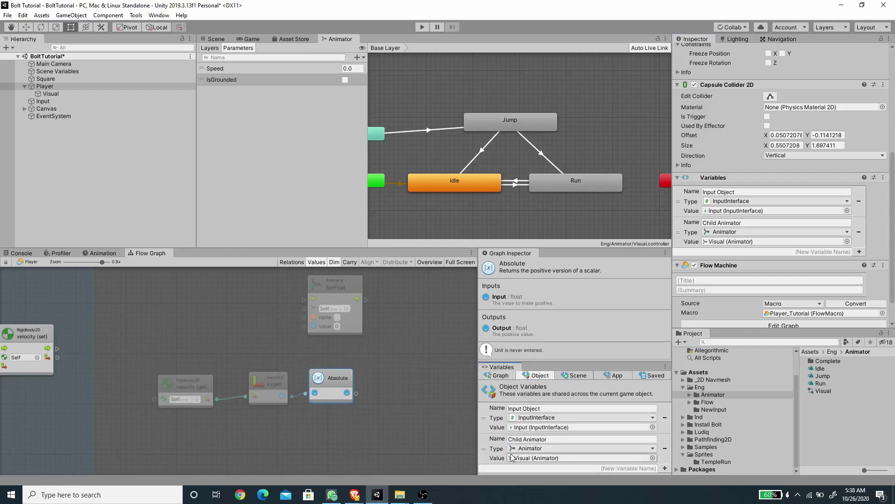
left_click_drag(487, 452, 201, 288)
left_click_drag(250, 303, 332, 292)
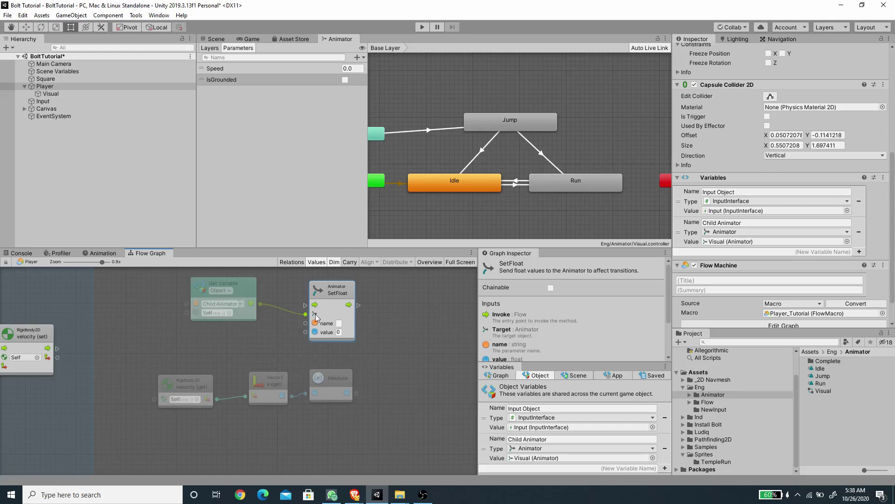
Step: Run SetFloat after velocity (set) and name its parameter 'Speed'
mouse_move(334, 298)
left_mouse_down()
mouse_move(343, 293)
mouse_move(339, 307)
left_mouse_up()
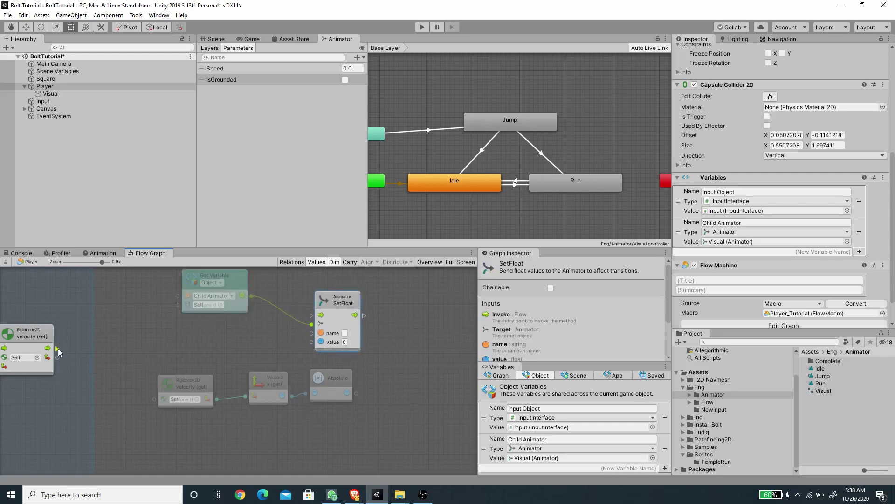
left_click_drag(57, 349, 343, 306)
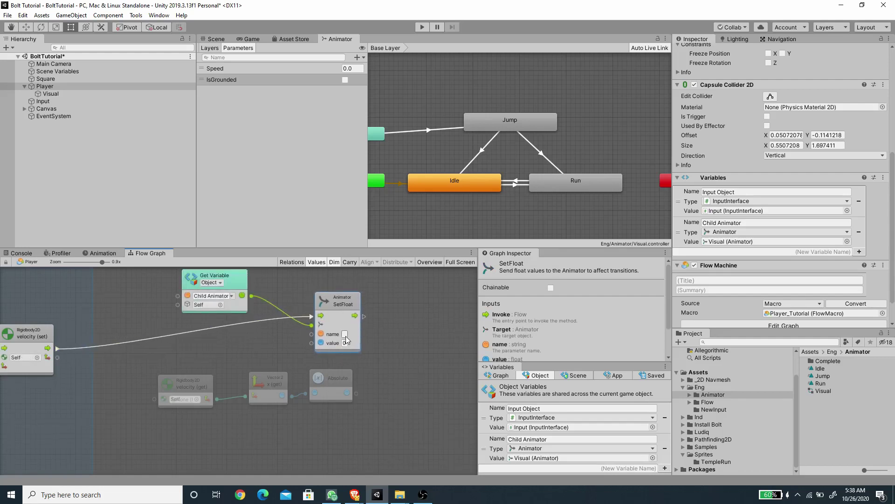
type("Speed")
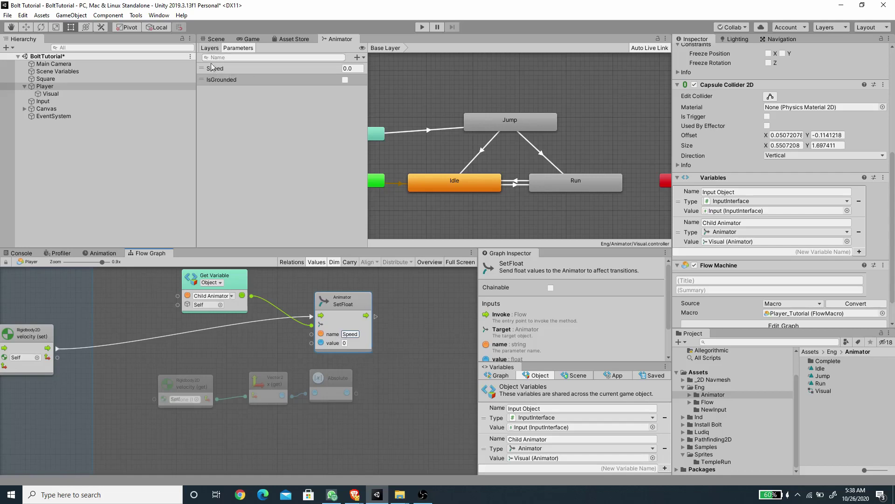
Step: Wire the Absolute node's output into SetFloat's value input
left_click_drag(324, 376, 245, 337)
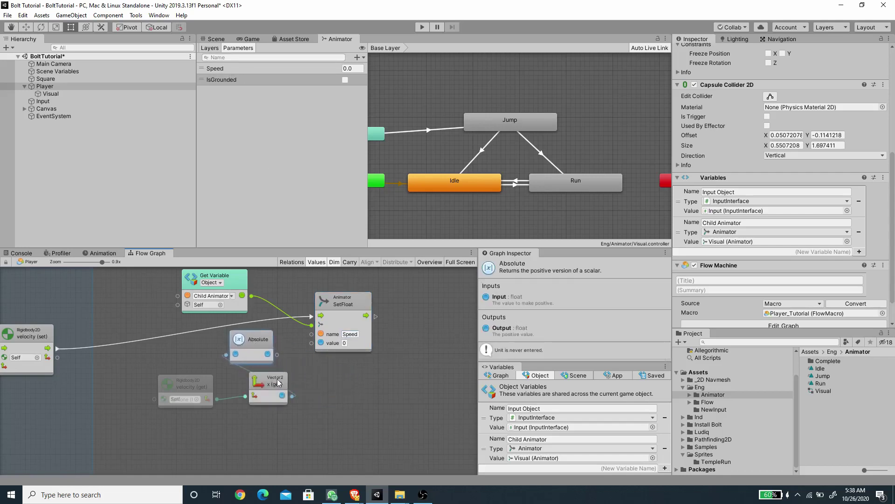
left_click_drag(278, 382, 258, 384)
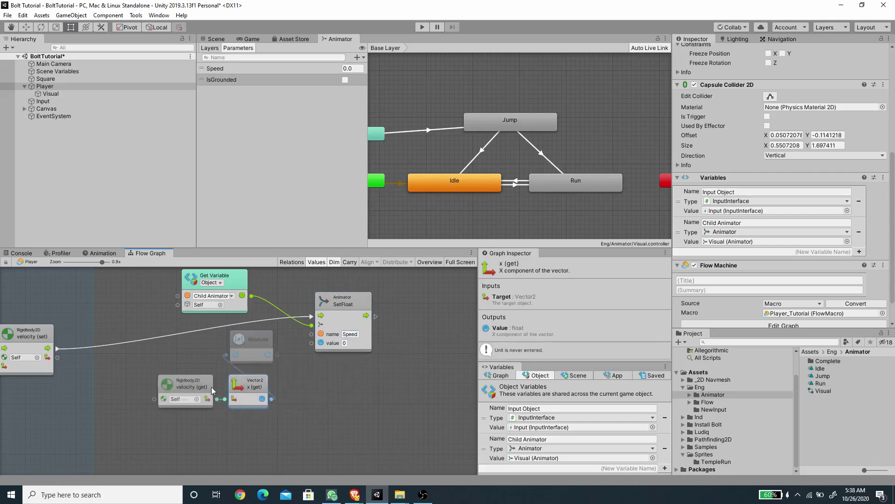
left_click(246, 342)
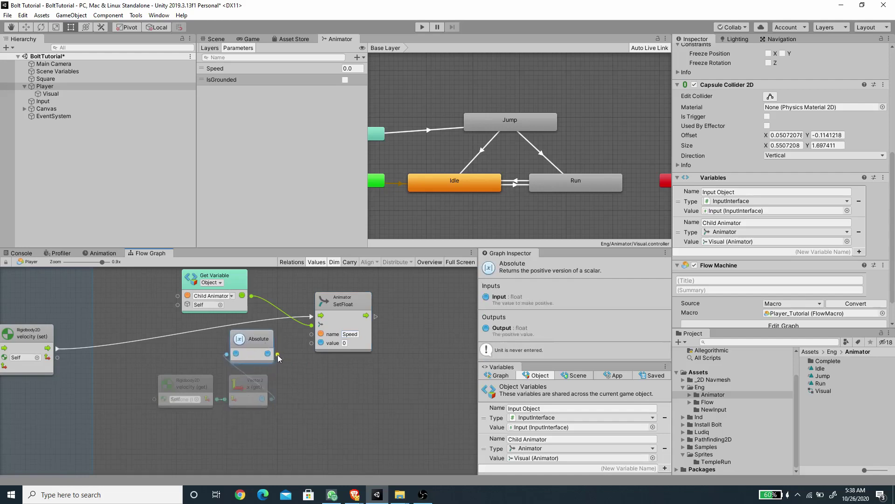
left_click_drag(278, 355, 279, 355)
left_click(312, 345)
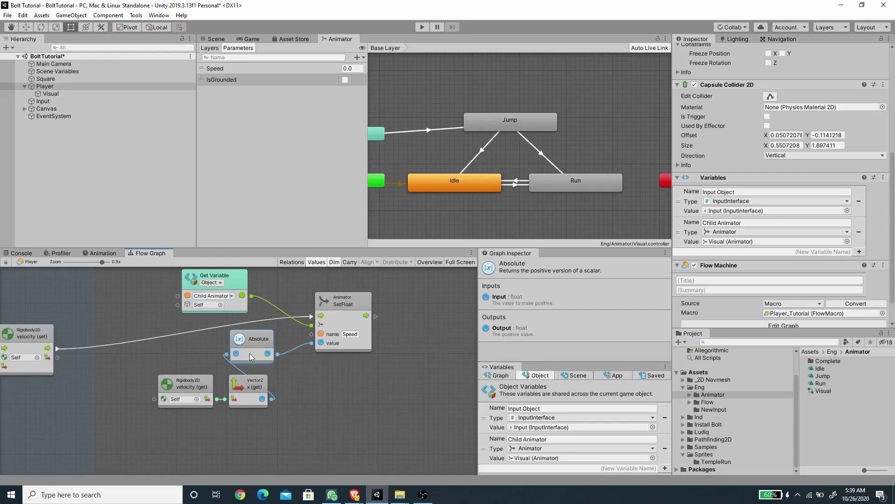
Step: Rearrange the x (get), velocity (get) and SetFloat nodes into a tidy layout
left_click_drag(250, 388, 190, 351)
left_click_drag(195, 389, 250, 389)
left_click(205, 351)
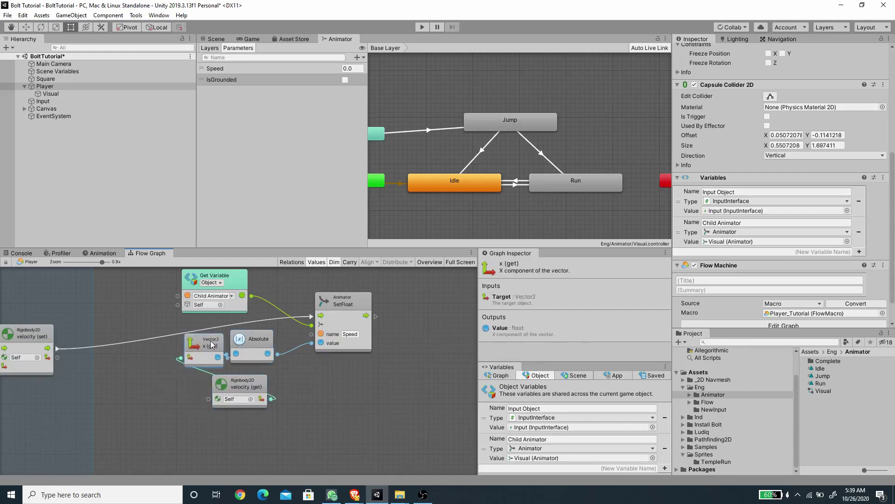
middle_click_drag(403, 419, 383, 433)
left_click(335, 328)
left_click_drag(334, 328, 330, 322)
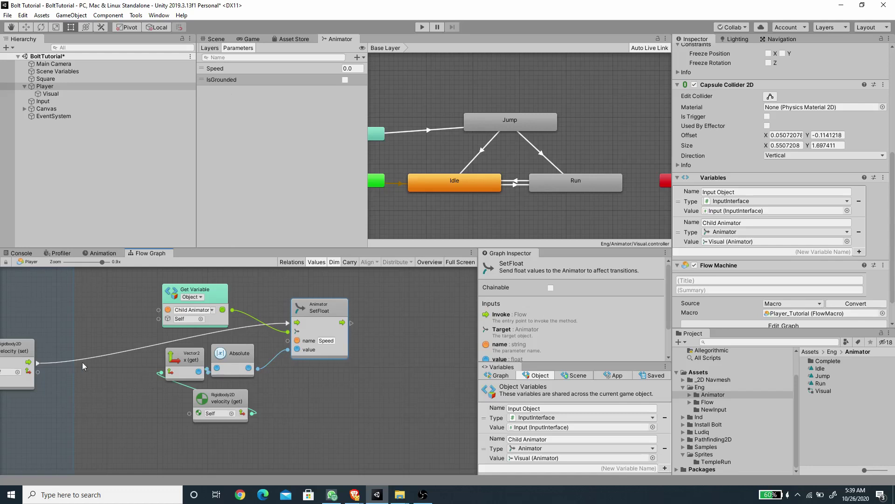
Step: Pan past the grounded logic back to the animator nodes and nudge SetFloat left
middle_click_drag(150, 380, 254, 395)
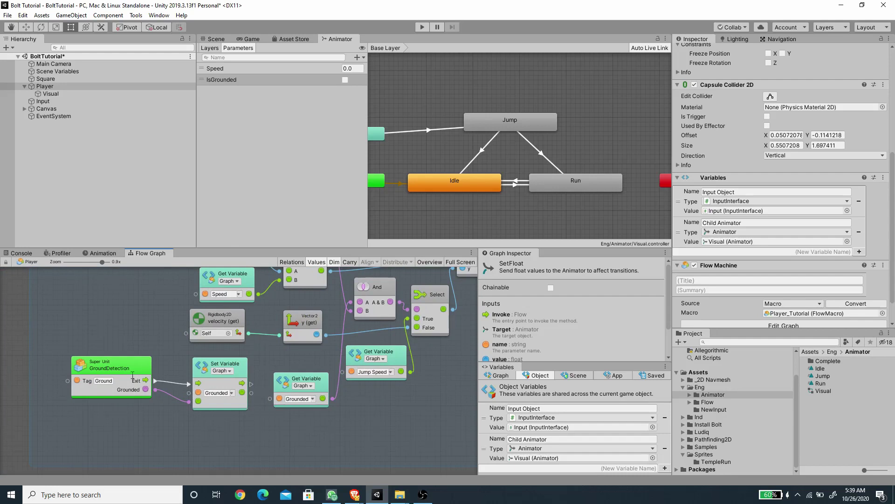
left_click(223, 404)
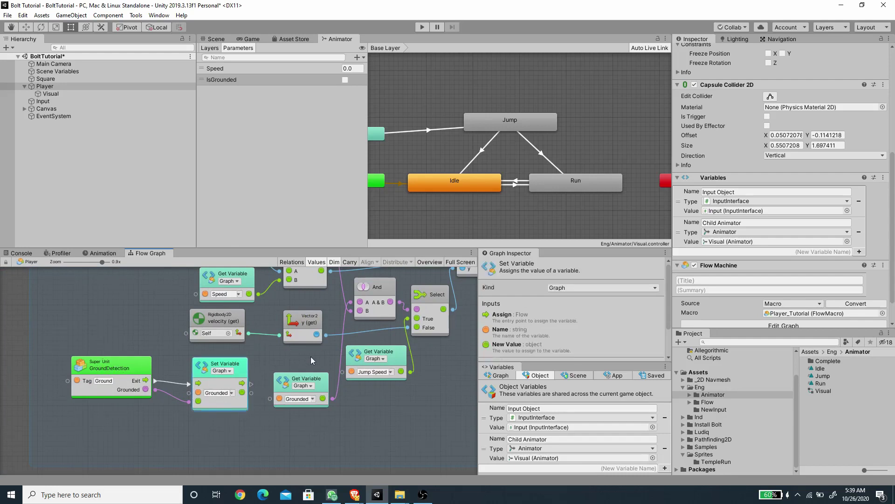
middle_click_drag(310, 356, 245, 368)
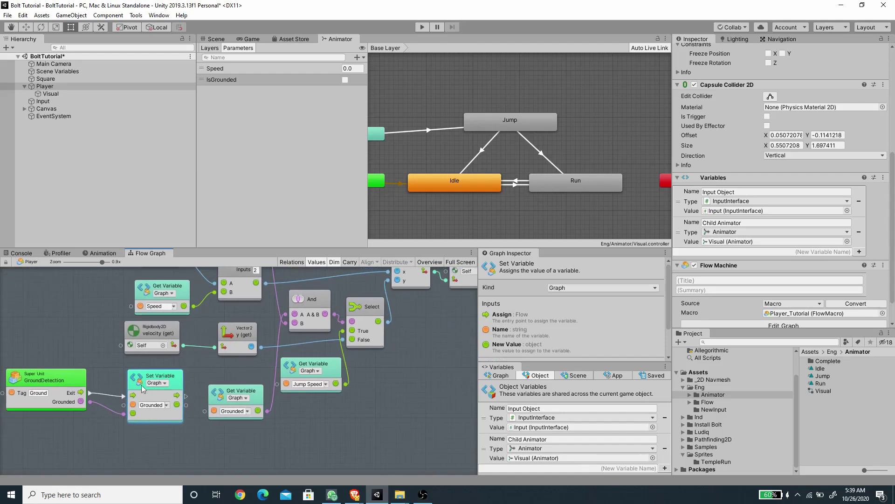
scroll(334, 362, "right", 5)
scroll(335, 362, "up", 2)
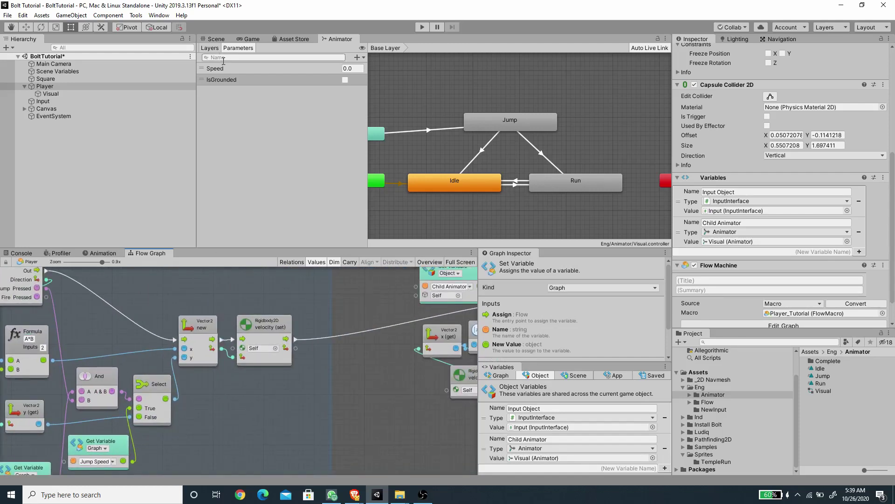
scroll(334, 361, "right", 6)
scroll(334, 361, "up", 1)
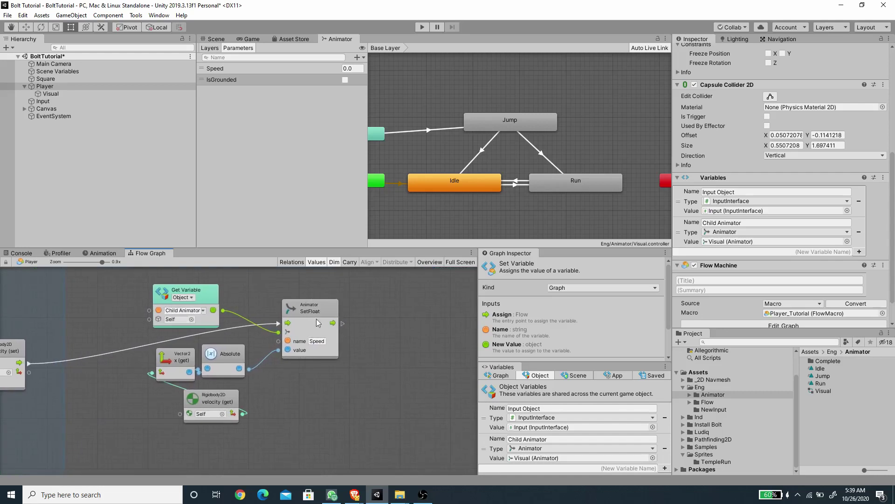
left_click_drag(310, 308, 385, 325)
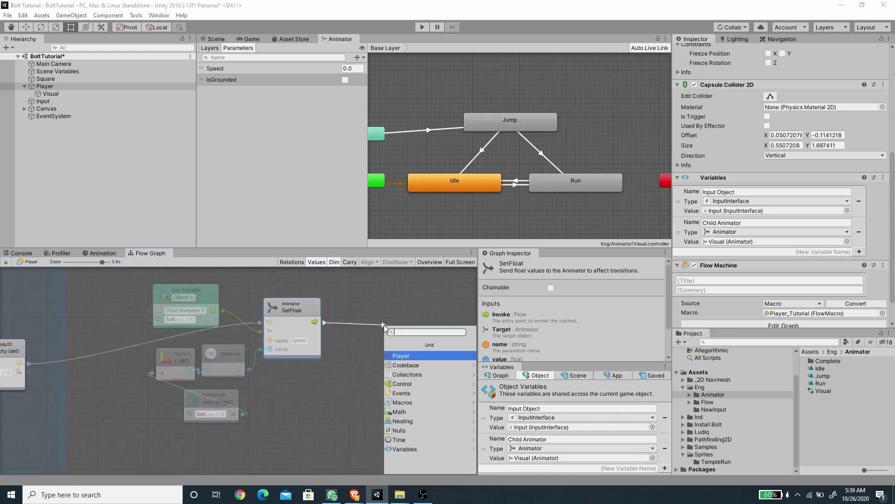
Step: Chain an Animator SetBool node after SetFloat
type("set bool")
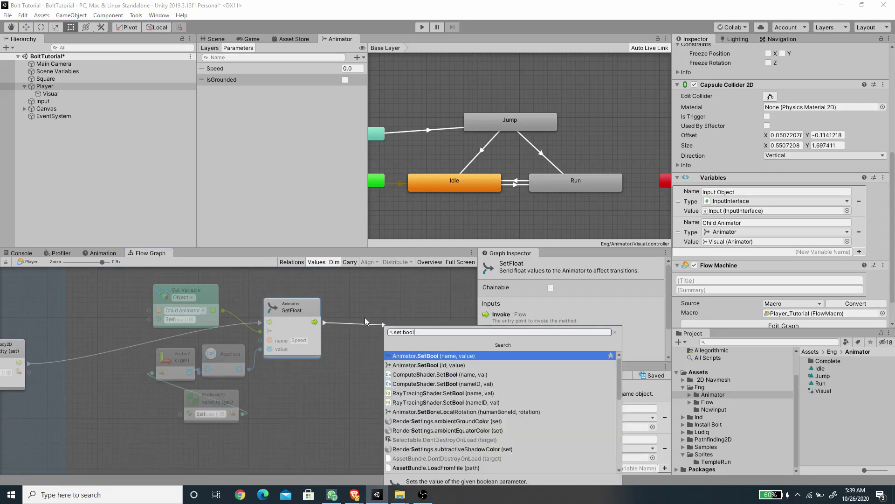
left_click(413, 355)
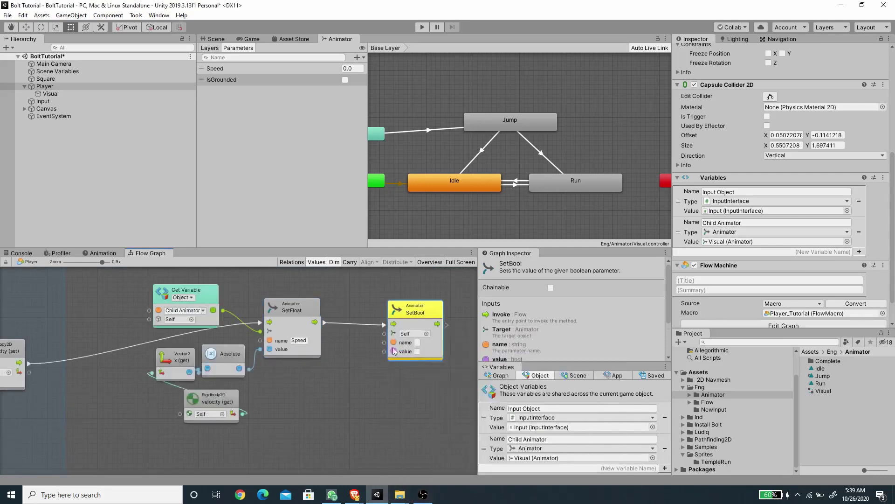
left_click_drag(406, 329, 372, 307)
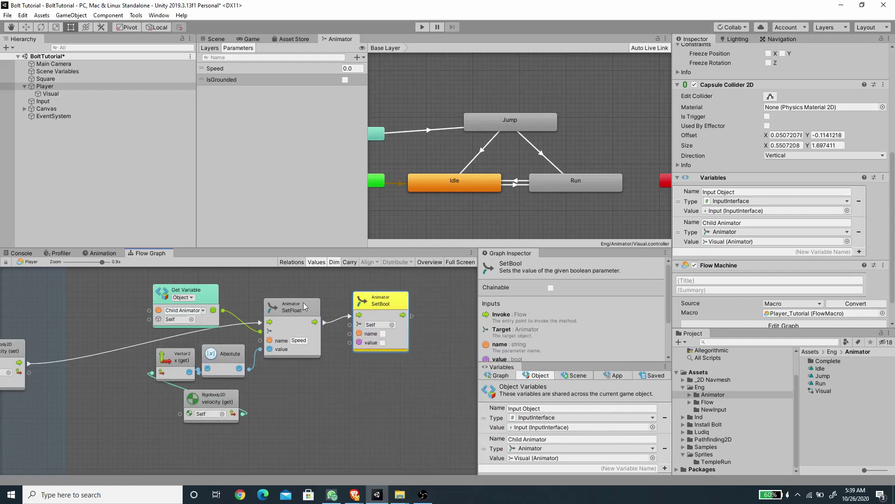
Step: Connect Child Animator to SetBool's Target and set its parameter name to 'IsGrounded'
left_click_drag(224, 312, 233, 306)
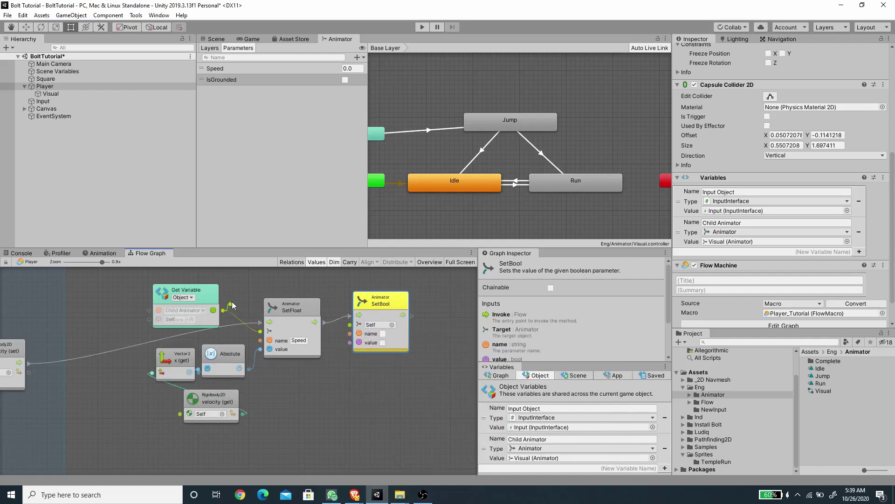
left_click_drag(296, 279, 350, 331)
left_click_drag(376, 304, 382, 334)
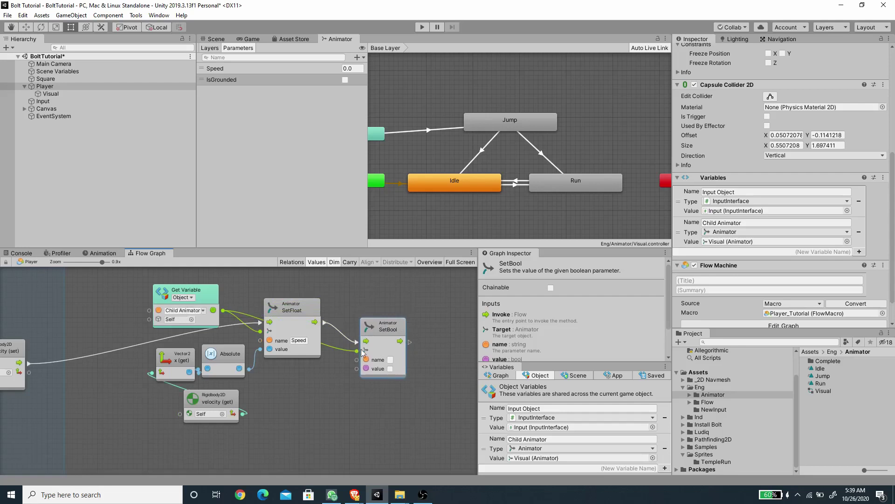
left_click_drag(394, 327, 390, 308)
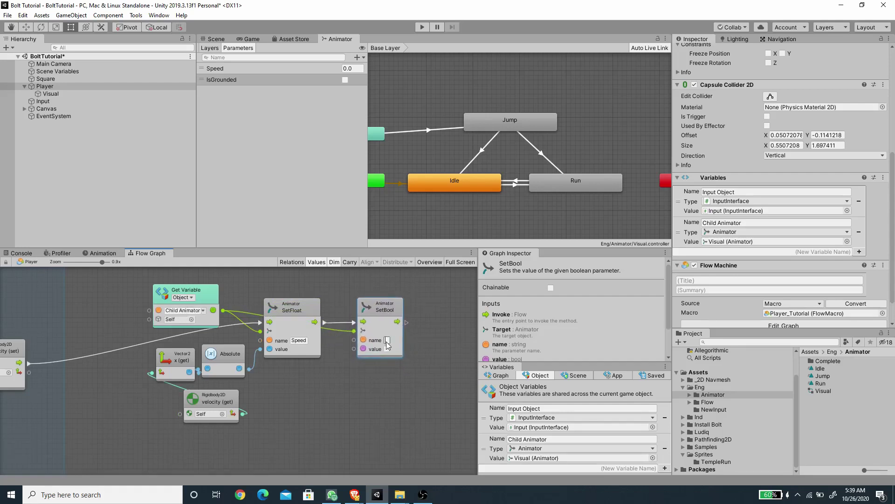
type("IsGrounded")
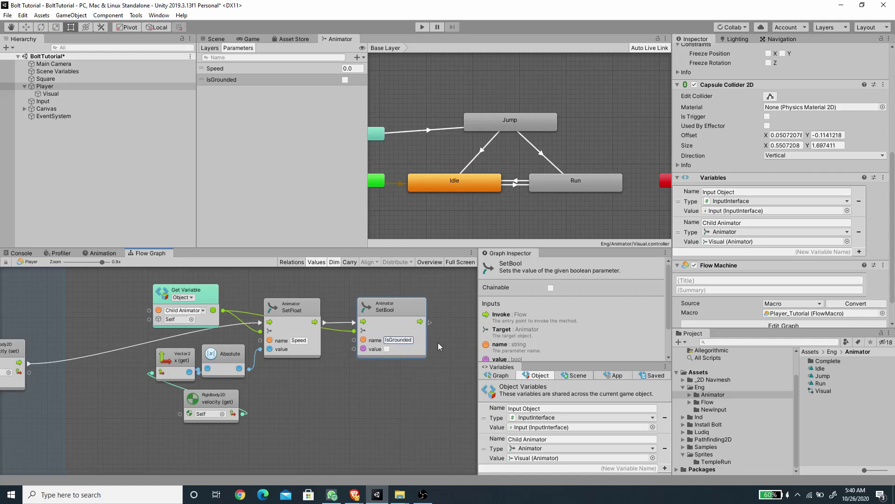
Step: Add a Grounded graph-variable getter and connect it to SetBool's value
left_click(500, 375)
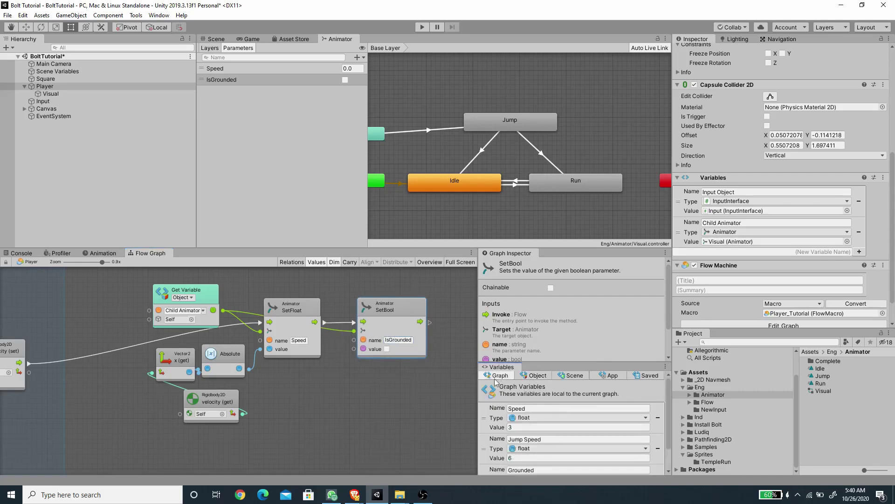
scroll(497, 384, "down", 2)
left_click_drag(485, 454, 340, 404)
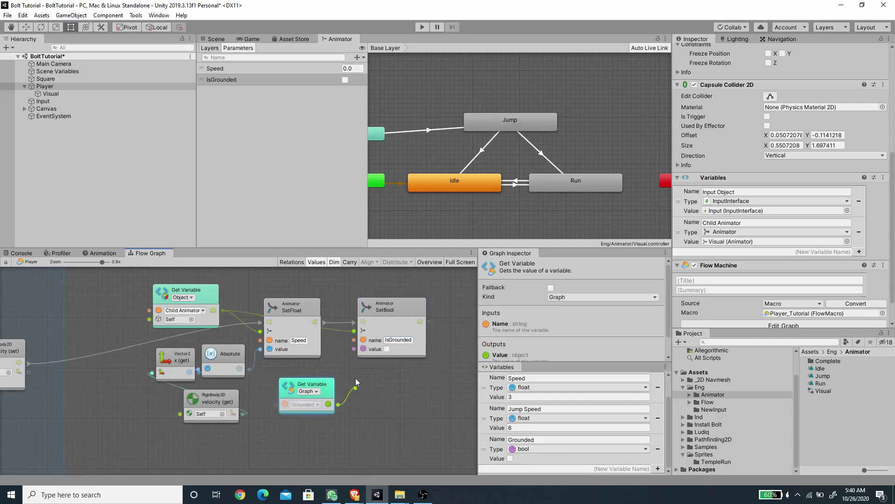
left_click_drag(351, 354, 354, 349)
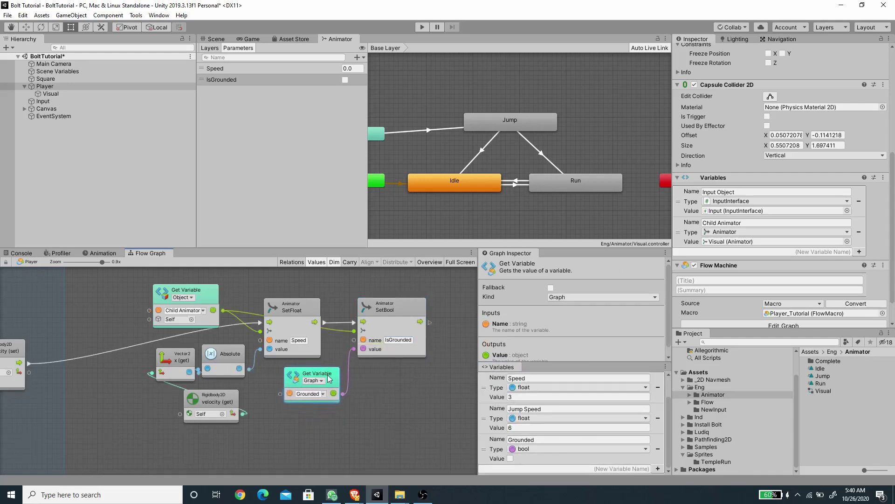
left_click_drag(392, 311, 388, 320)
Step: Enclose the animator nodes, including Grounded, in a new group
left_click_drag(325, 391, 319, 396)
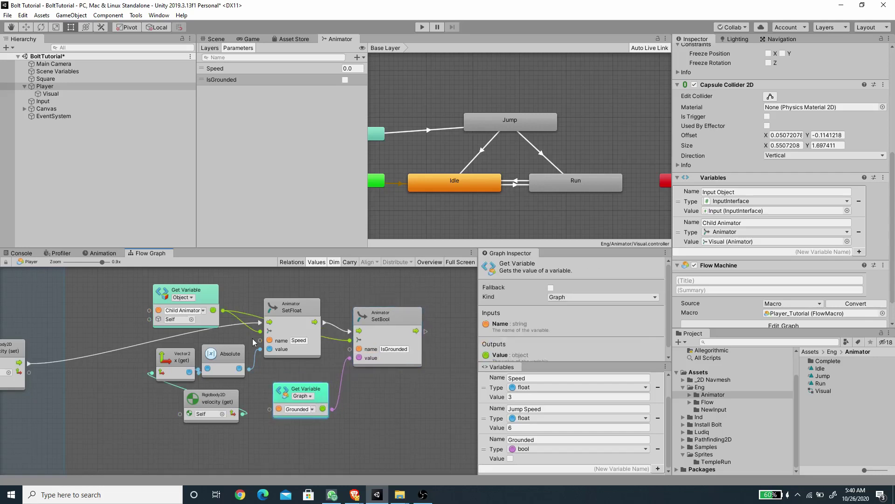
scroll(252, 337, "down", 4)
left_click_drag(164, 299, 360, 422)
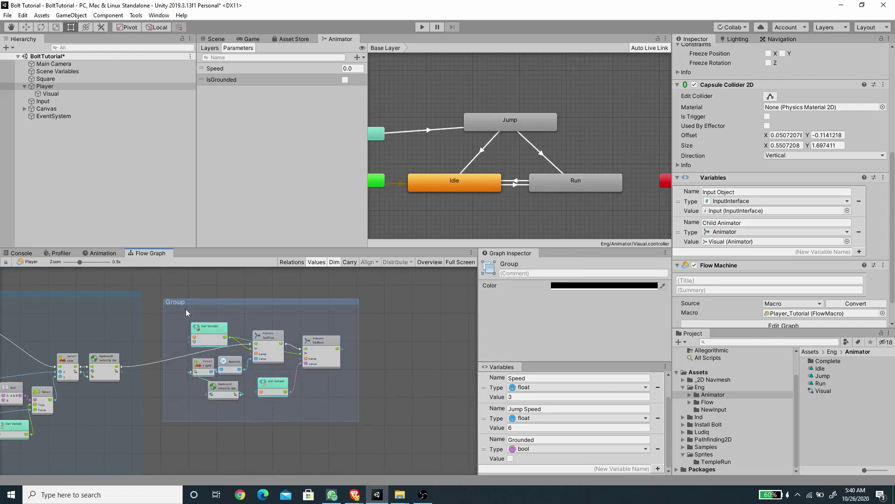
Step: Title the group 'Animator Flow', tint it green, and switch to the Game view
scroll(180, 304, "up", 3)
type("Animator Flow")
key("Return")
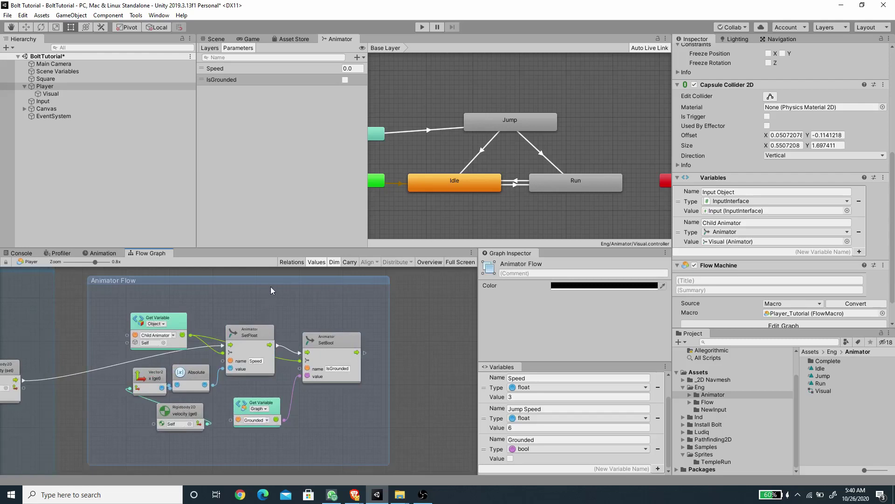
left_click(620, 286)
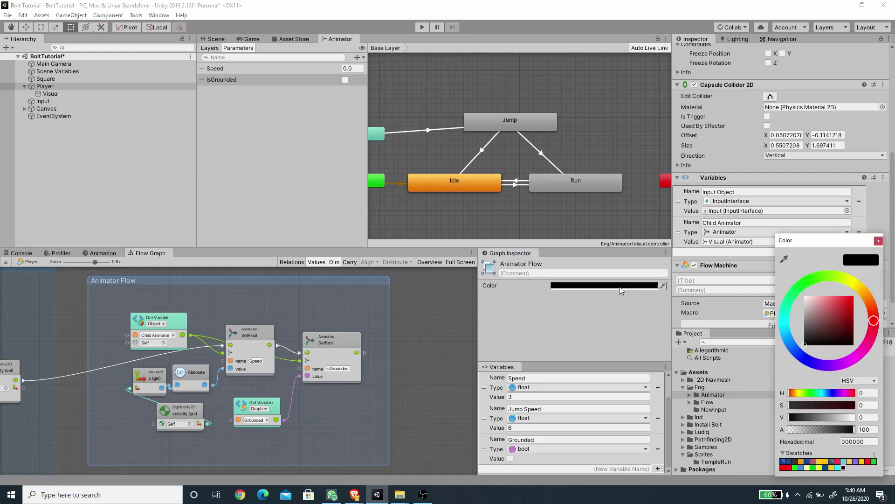
left_click(807, 283)
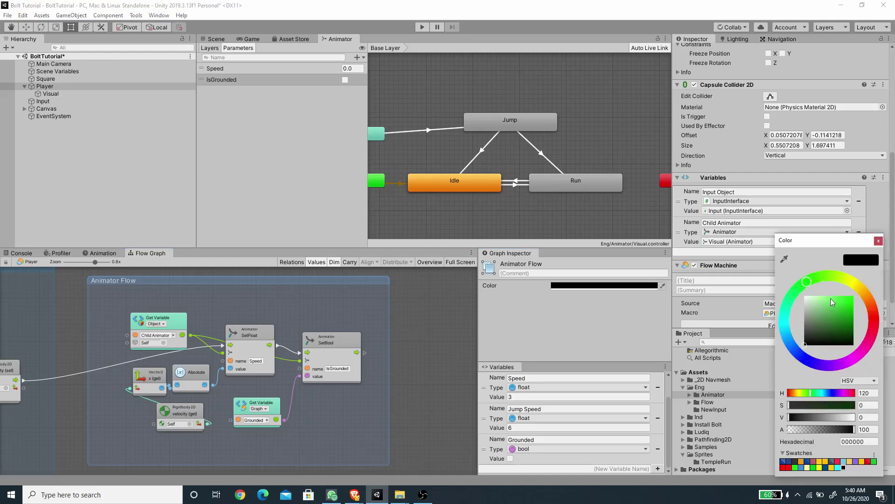
left_click(831, 298)
left_click(248, 36)
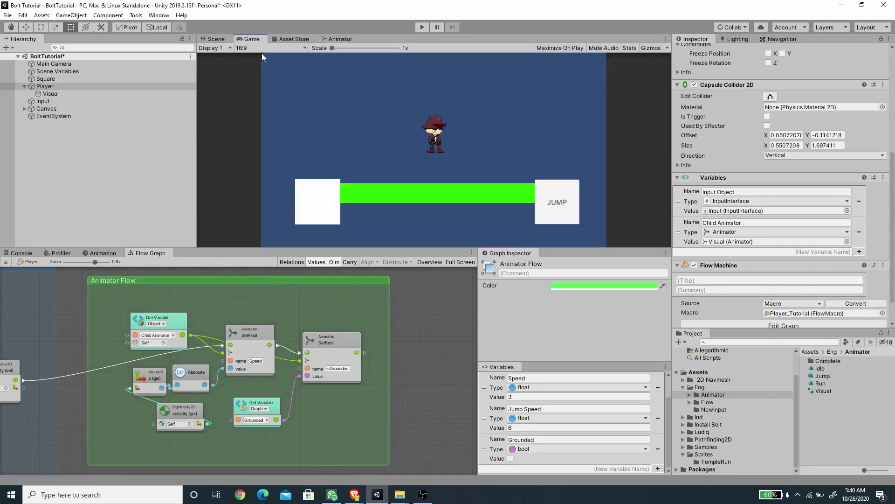
Step: Save, play-test the scene, then enable Freeze Rotation Z on the Player's Rigidbody 2D
key("ctrl+s")
left_click(419, 27)
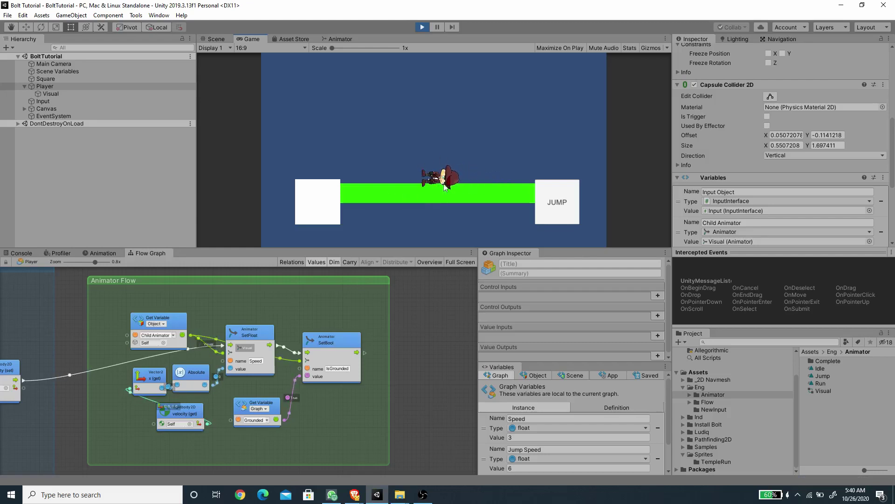
key("ctrl+p")
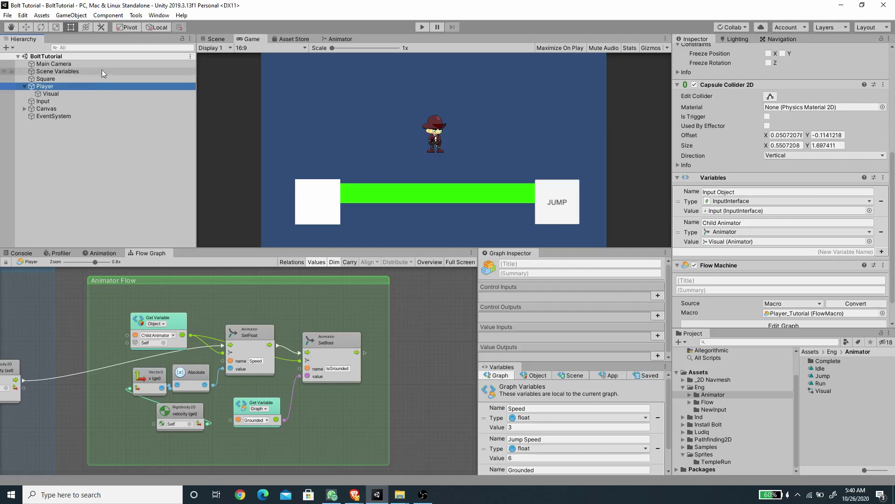
scroll(755, 141, "up", 5)
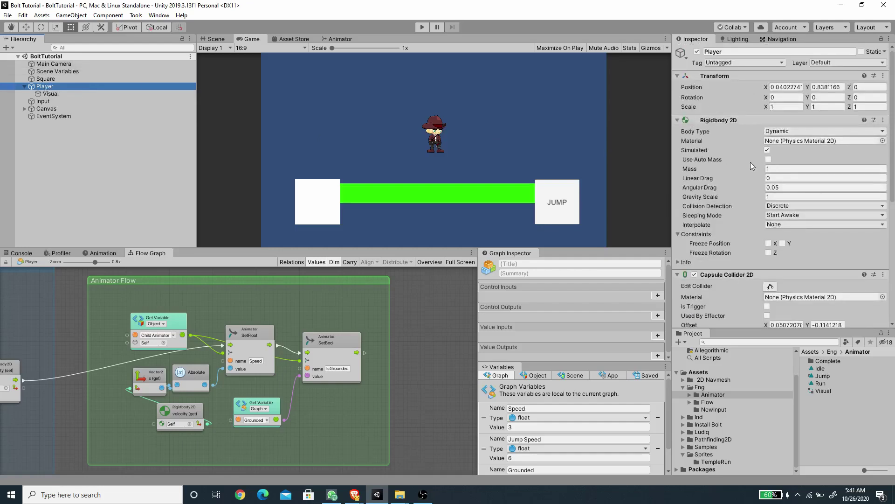
left_click(768, 253)
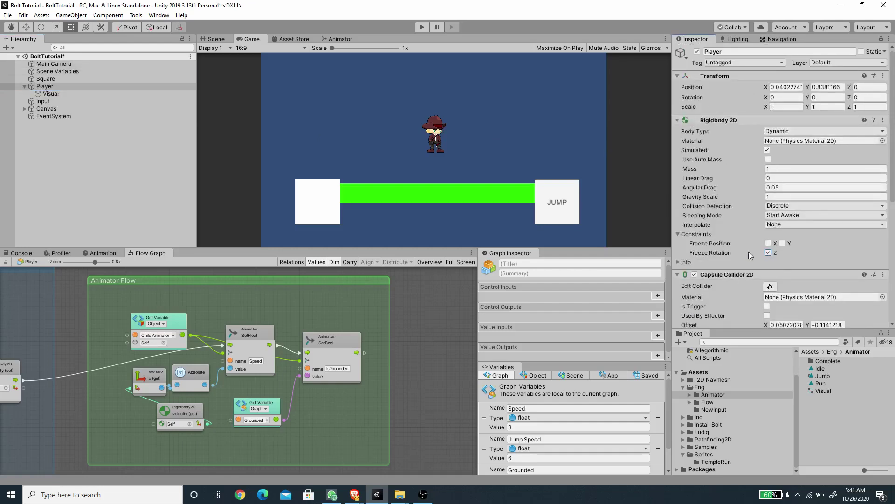
Step: Play-test the player running left and right and jumping, then stop play mode
left_click(422, 27)
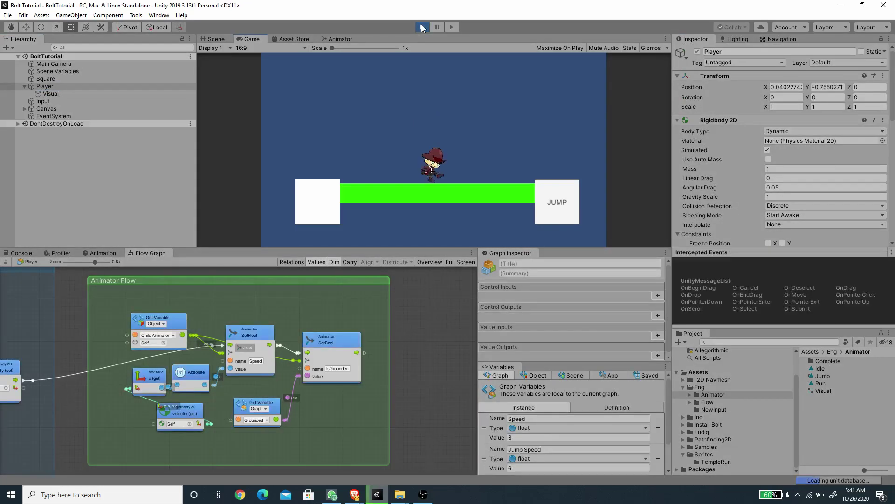
key("Left")
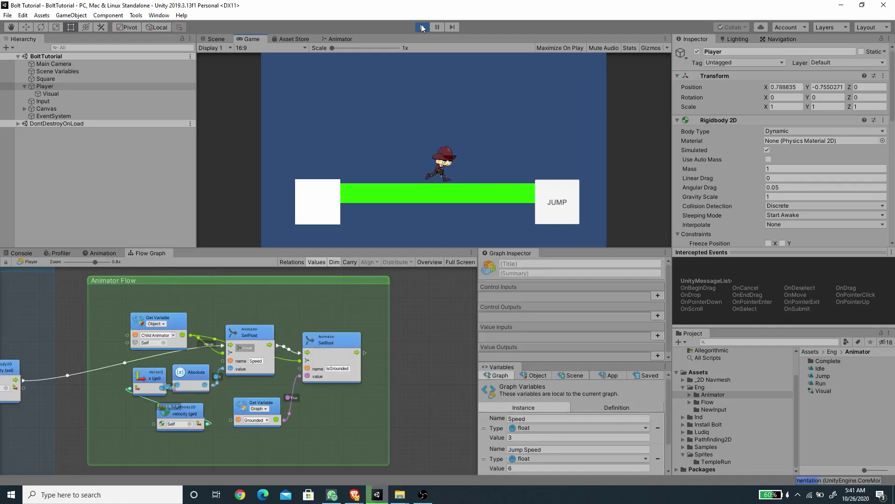
key("Right")
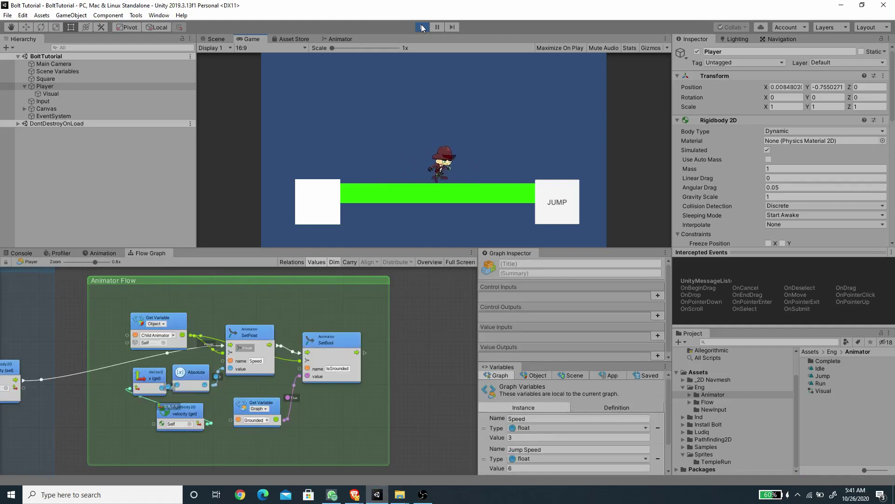
key("Left")
key("Left")
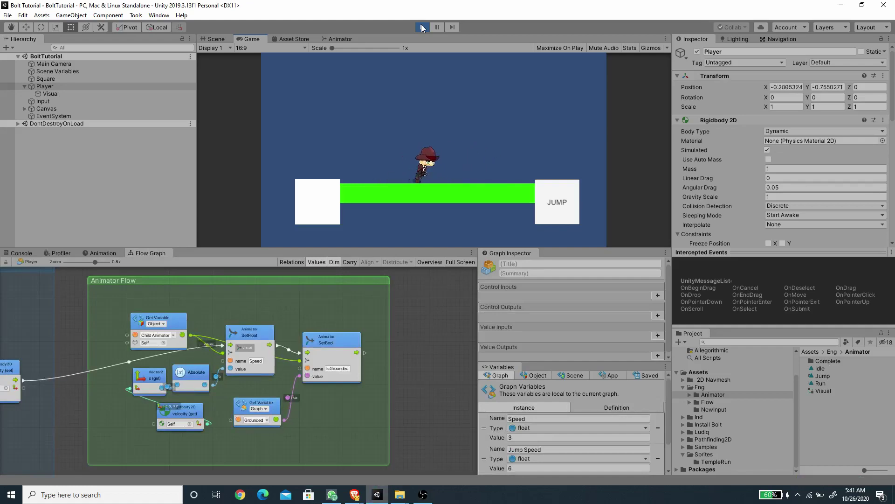
key("Right")
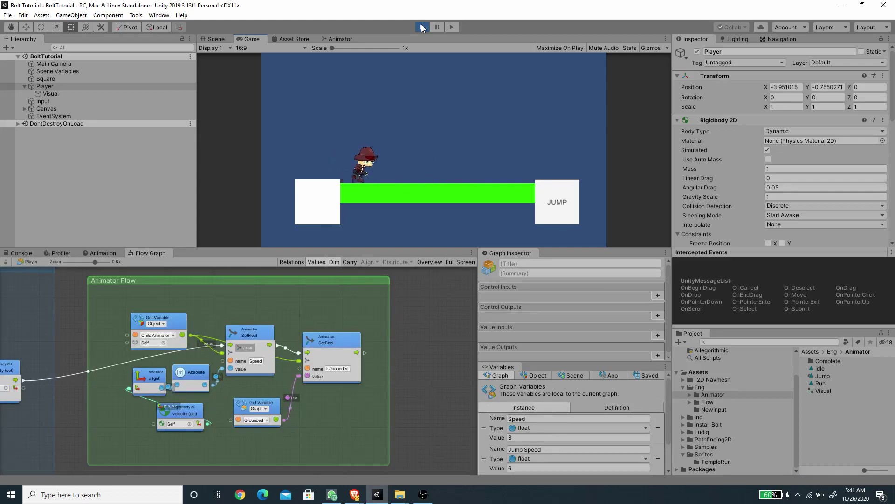
key("Right")
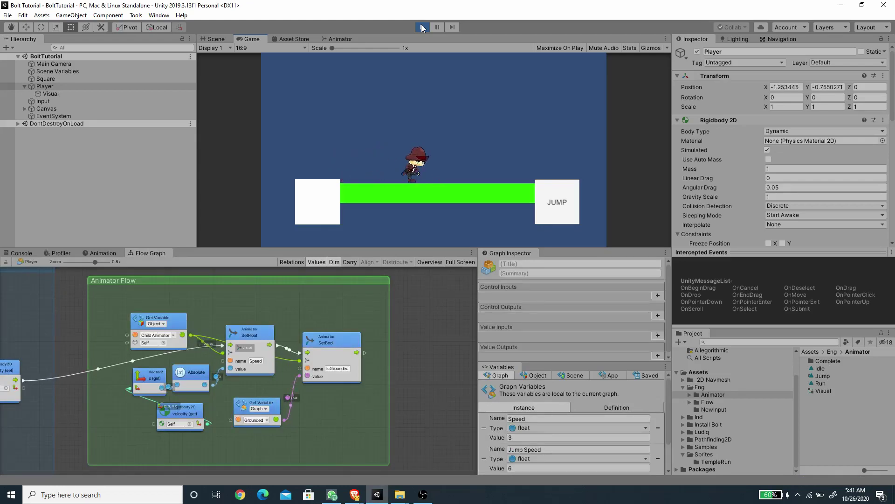
key("space")
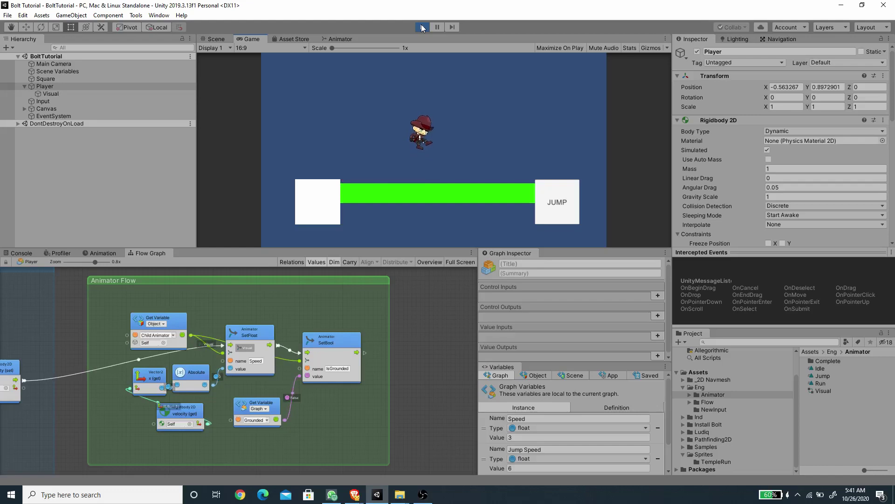
key("Right")
key("space")
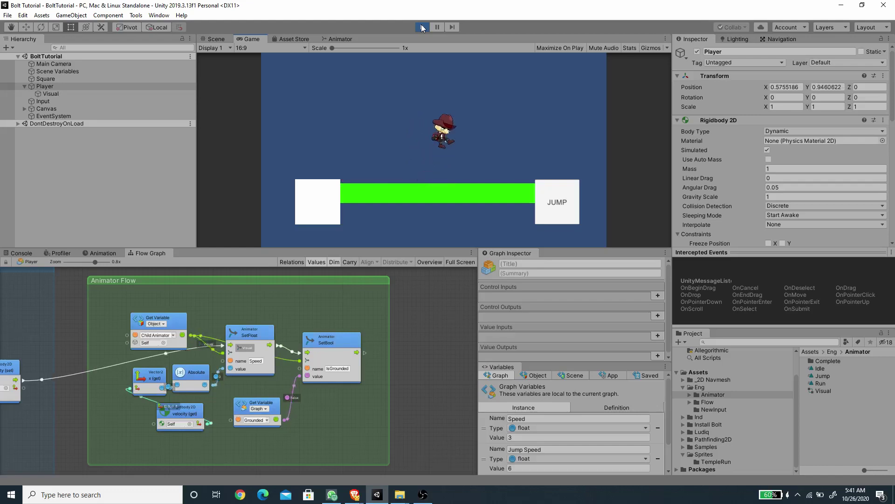
key("Right")
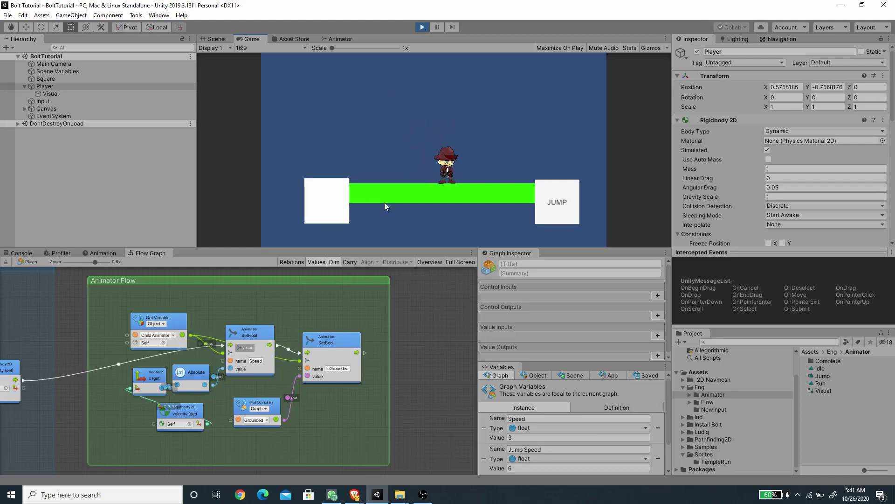
key("Left")
left_click(555, 195)
key("Right")
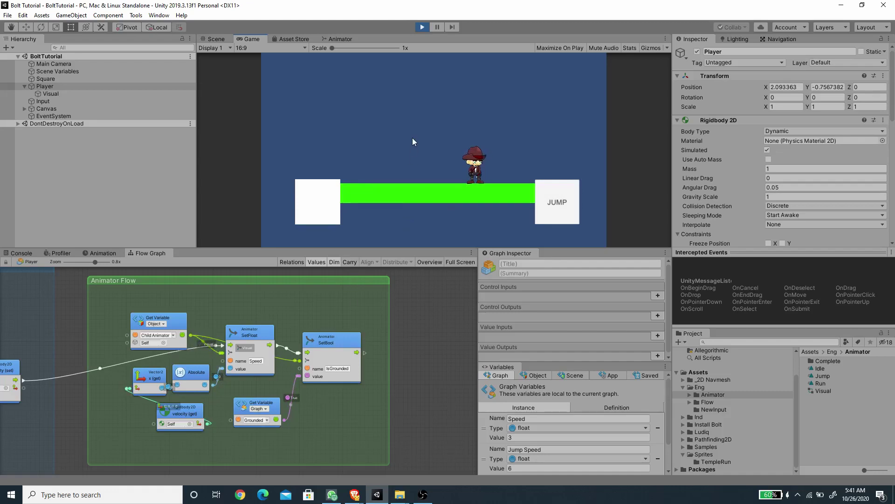
left_click(422, 27)
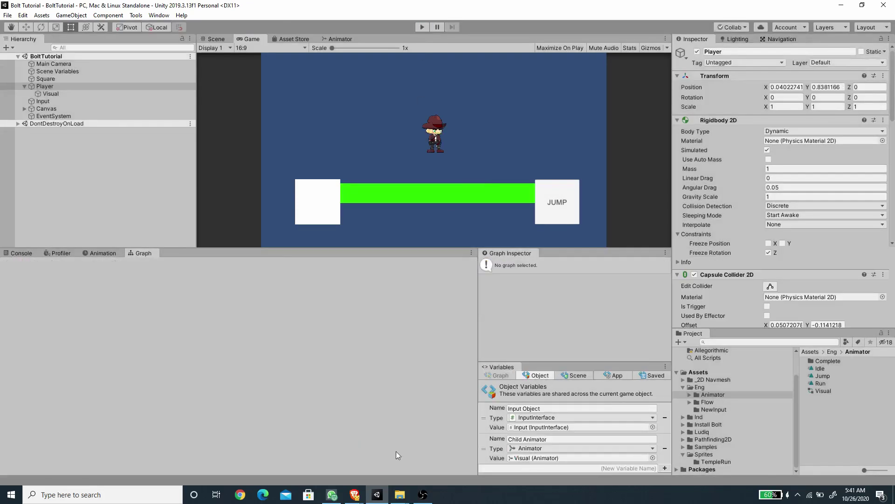
Step: Duplicate the Rigidbody2D velocity and Vector2 x nodes and place the copies outside the group
middle_click_drag(413, 388, 398, 365)
left_click(173, 393)
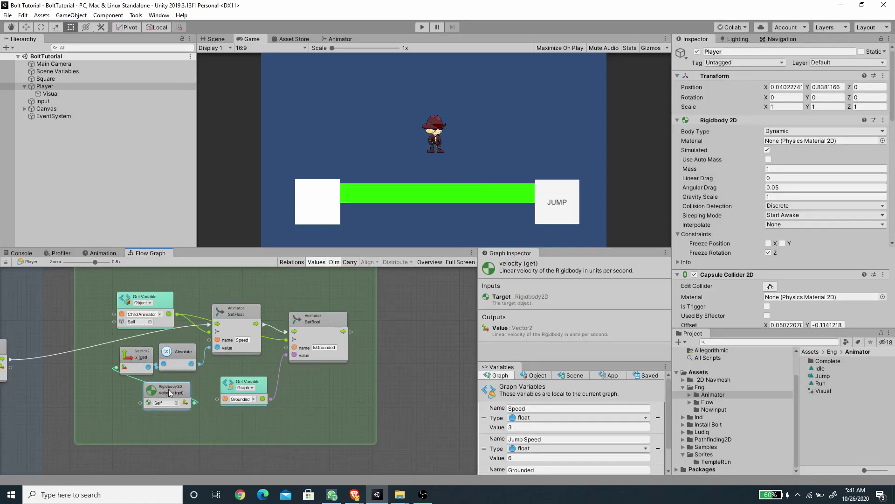
left_click(136, 358, "ctrl")
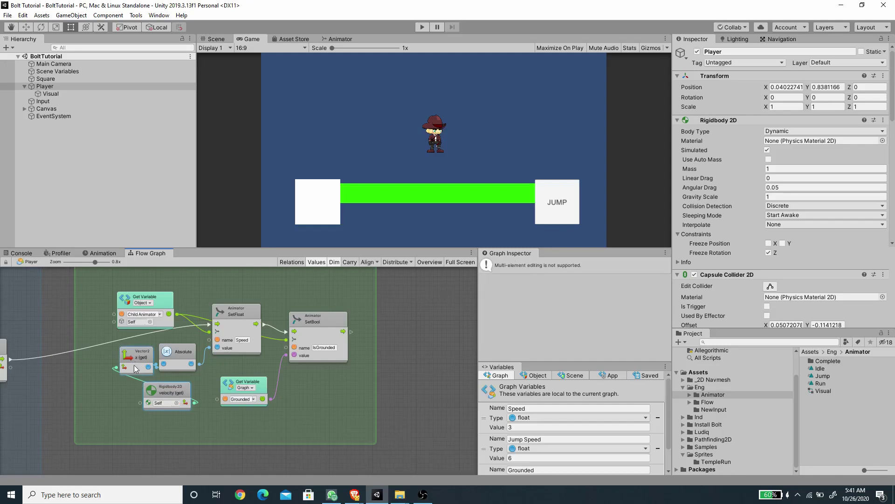
key("ctrl+d")
left_click_drag(155, 363, 409, 385)
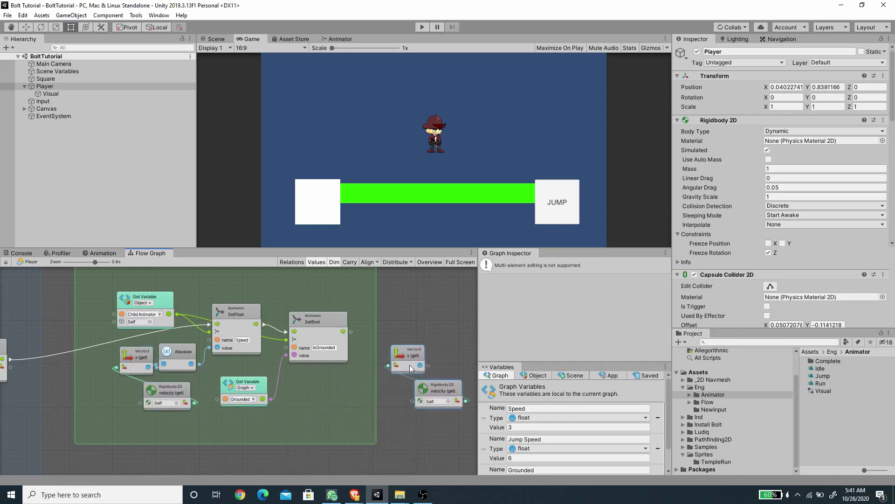
middle_click_drag(410, 365, 232, 347)
left_click_drag(255, 385, 355, 366)
left_click_drag(298, 386, 284, 356)
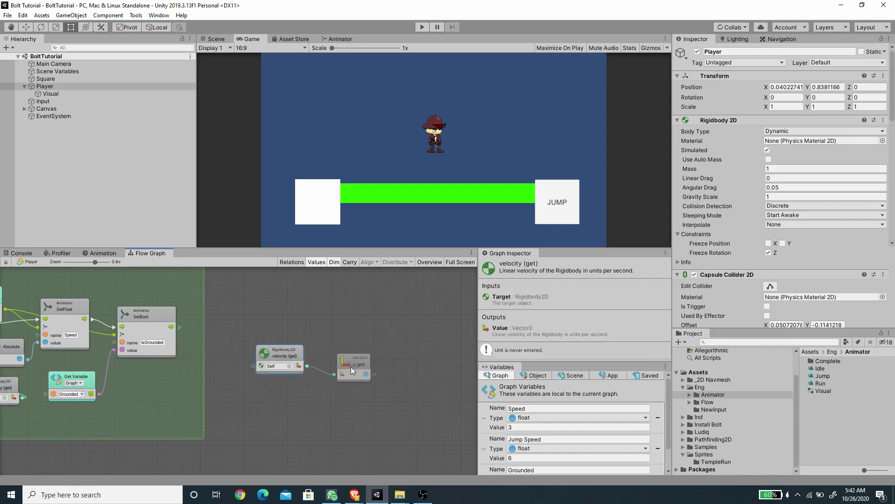
left_click_drag(351, 366, 345, 339)
middle_click_drag(368, 359, 319, 379)
Step: Compare the copied x value against a float 0 using an Equal node
left_click_drag(320, 370, 355, 321)
type("equa")
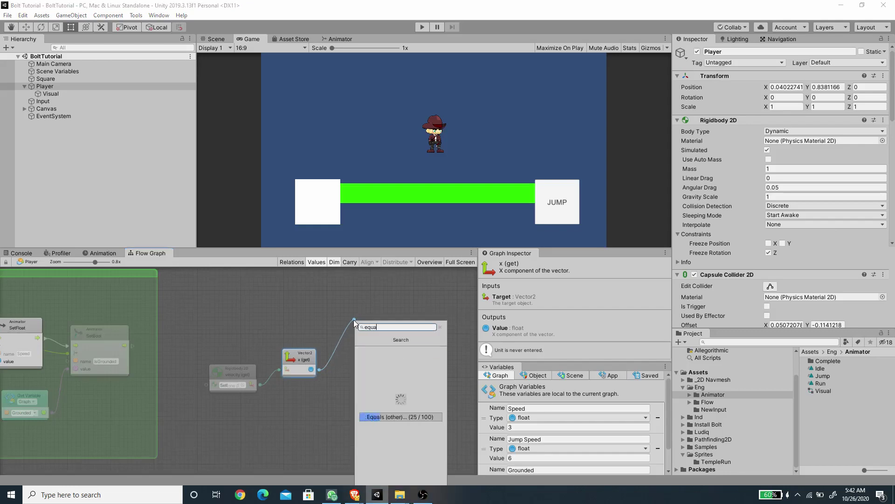
key("Return")
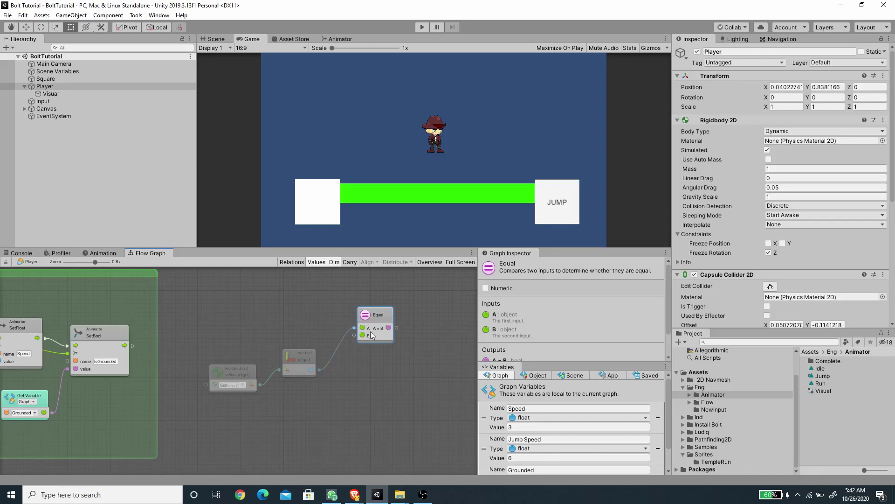
left_click_drag(355, 335, 317, 326)
left_click(355, 351)
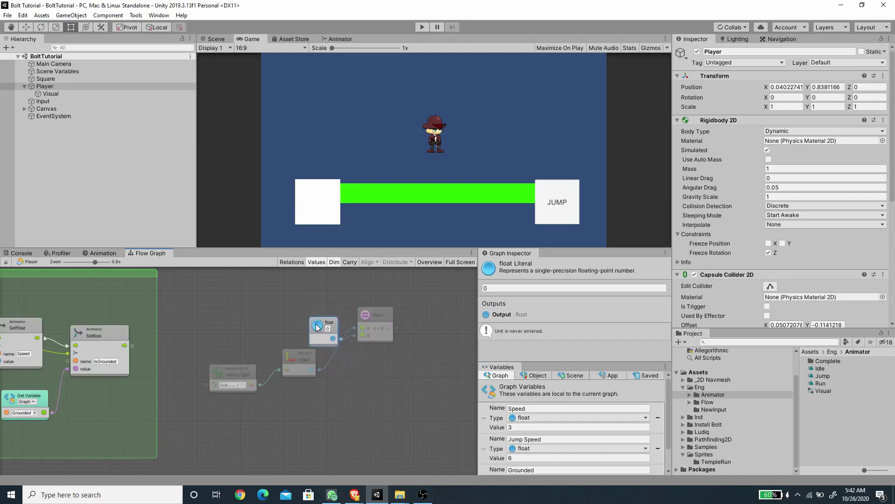
left_click_drag(372, 317, 368, 314)
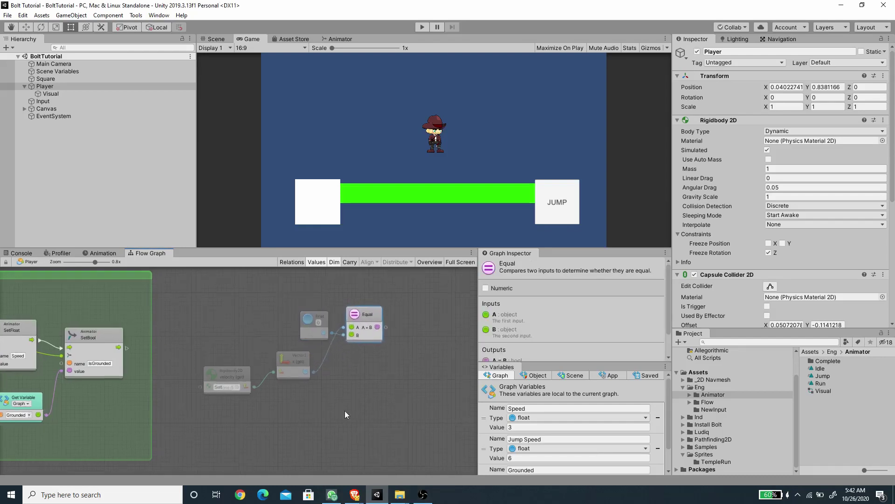
middle_click_drag(345, 414, 279, 440)
Step: Add a Branch driven by the Equal result and run it after SetBool
left_click_drag(320, 353, 351, 312)
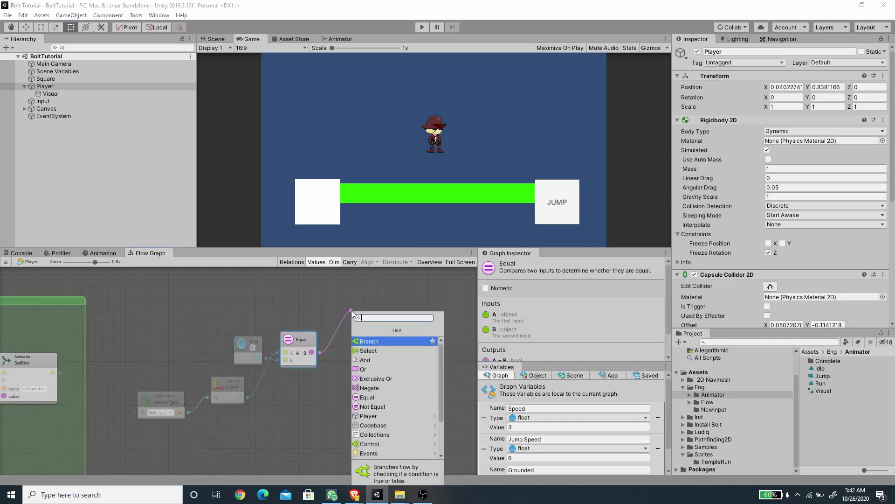
left_click(373, 341)
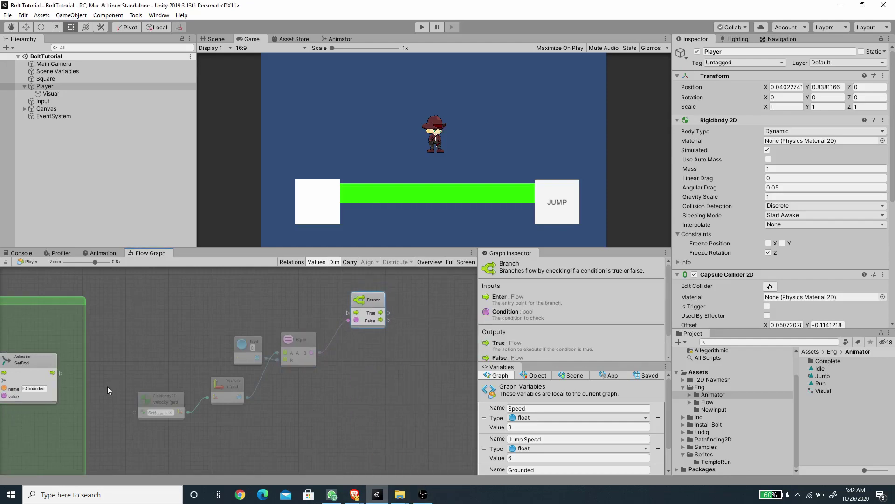
middle_click_drag(107, 387, 150, 368)
left_click_drag(104, 366, 398, 298)
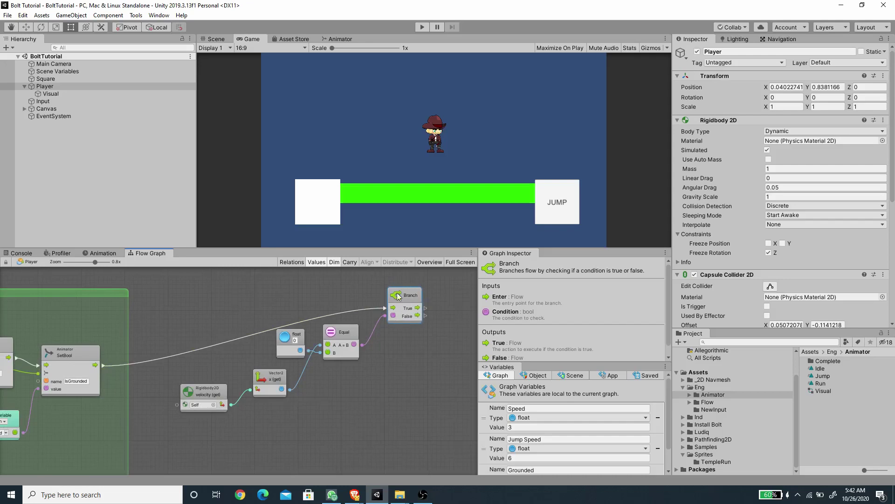
left_click_drag(350, 334, 356, 336)
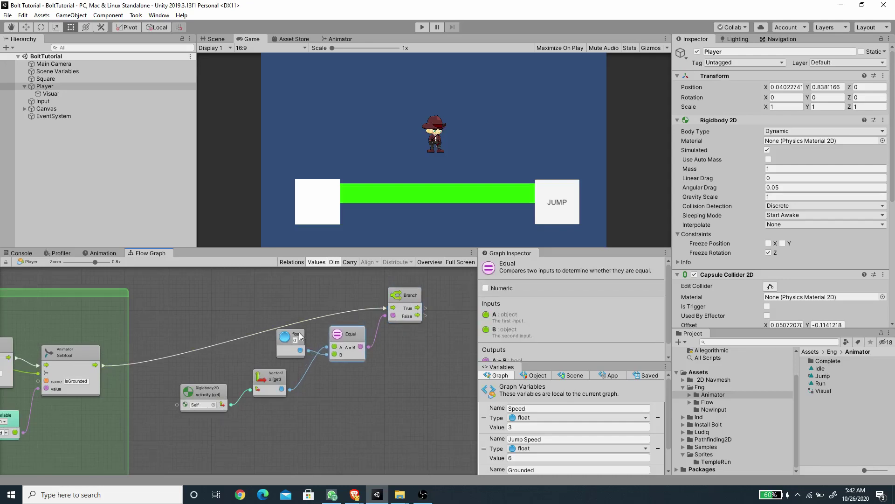
left_click_drag(294, 338, 295, 334)
scroll(310, 390, "down", 2)
scroll(310, 390, "right", 2)
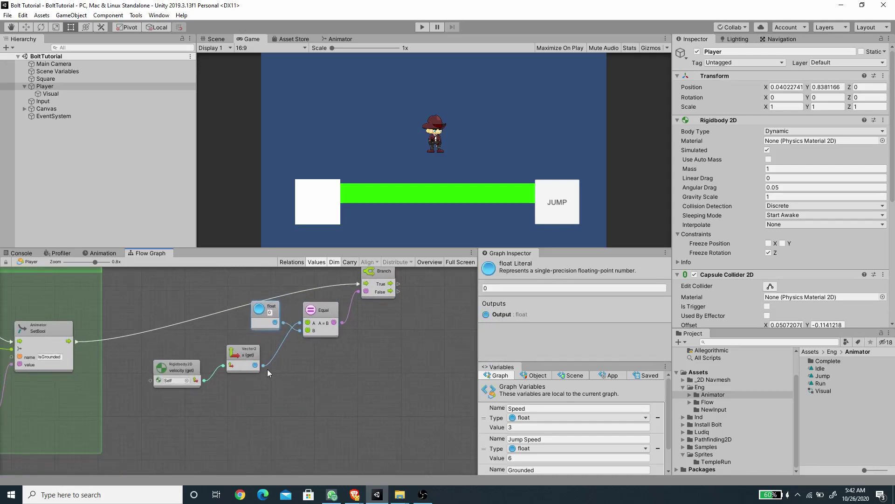
left_click_drag(263, 366, 263, 365)
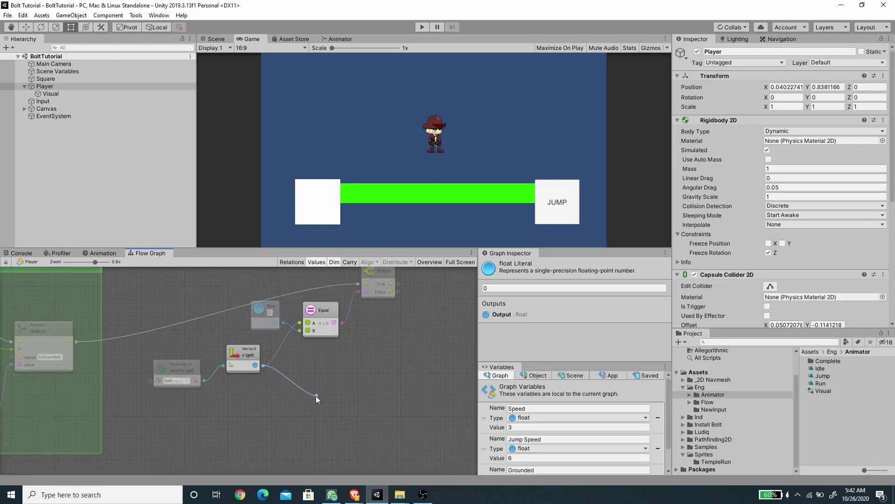
left_click_drag(312, 393, 311, 392)
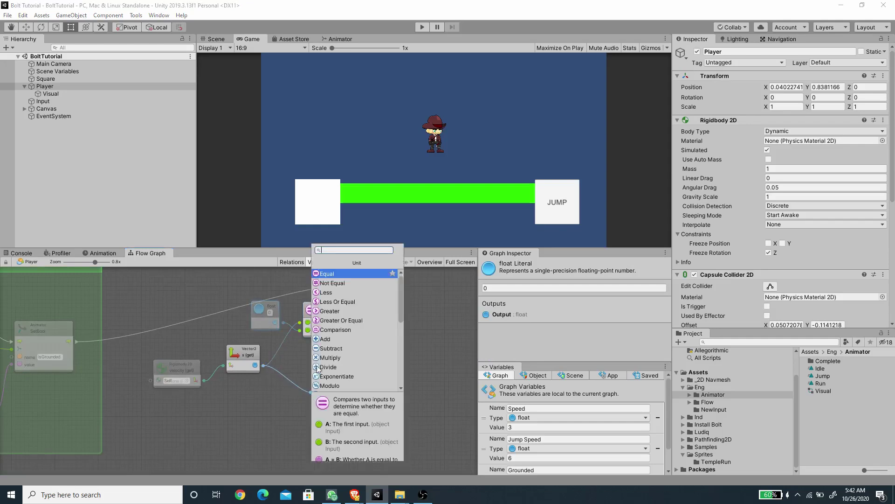
Step: Add a Greater node testing x velocity above 0 and feed it into a new Select node
left_click(334, 311)
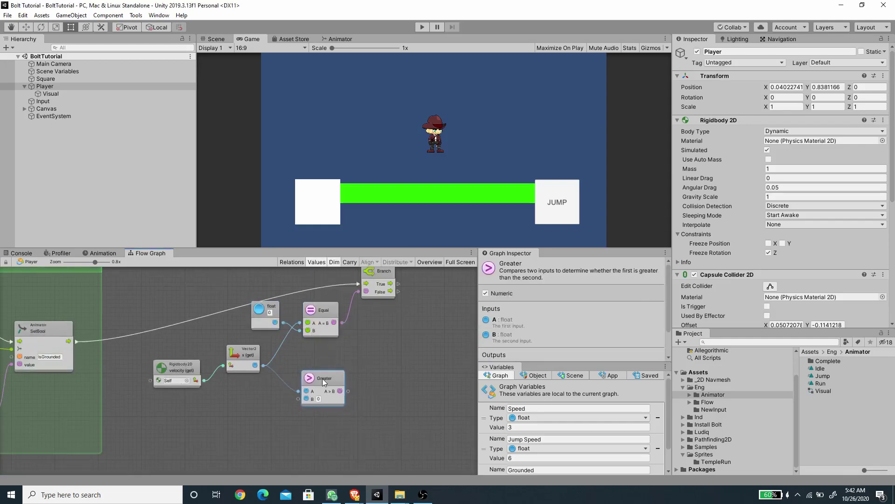
scroll(305, 407, "down", 1)
scroll(305, 408, "right", 2)
scroll(305, 407, "right", 2)
left_click_drag(288, 386, 340, 385)
left_click(394, 340)
left_click_drag(269, 374, 258, 380)
mouse_move(354, 377)
left_mouse_down()
mouse_move(343, 370)
mouse_move(346, 385)
left_mouse_up()
left_click_drag(270, 385, 273, 383)
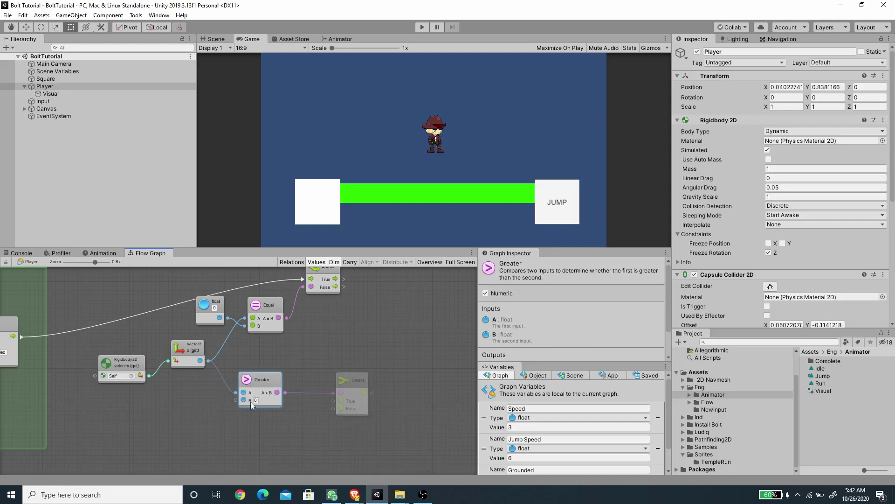
Step: Attach float literals 1 and -1 to the Select's True and False inputs
left_click_drag(334, 400, 303, 417)
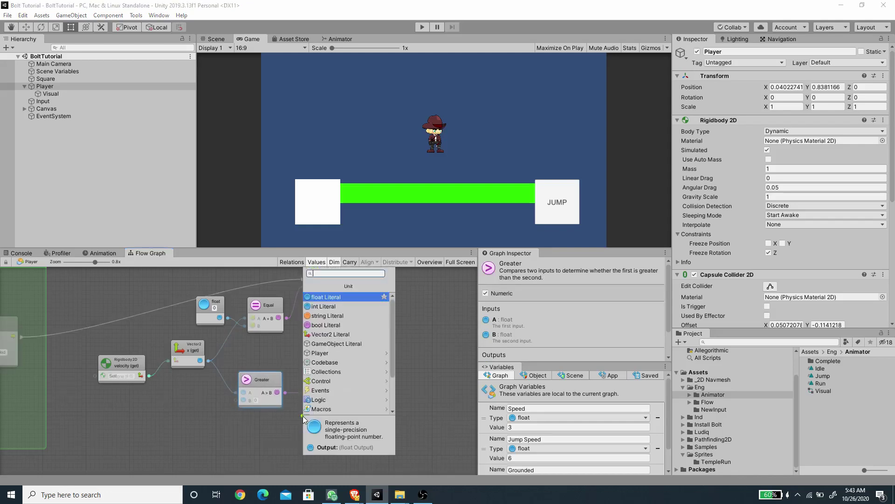
left_click(340, 295)
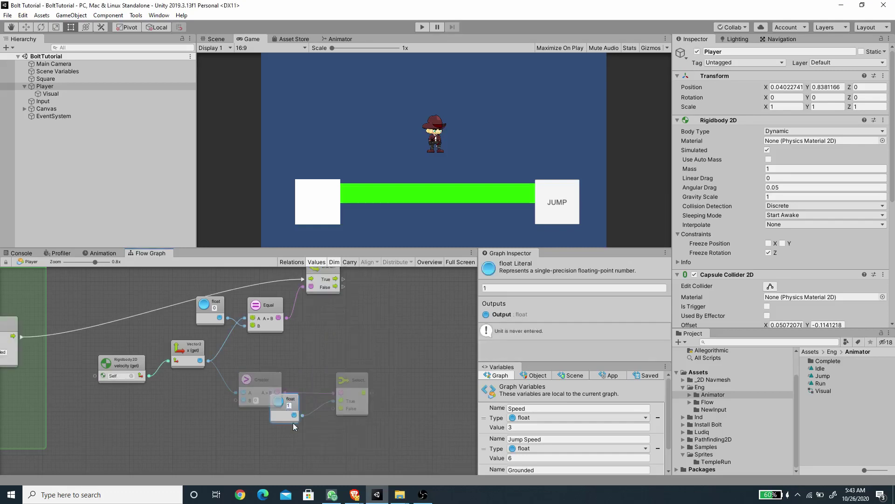
left_click_drag(353, 408, 363, 407)
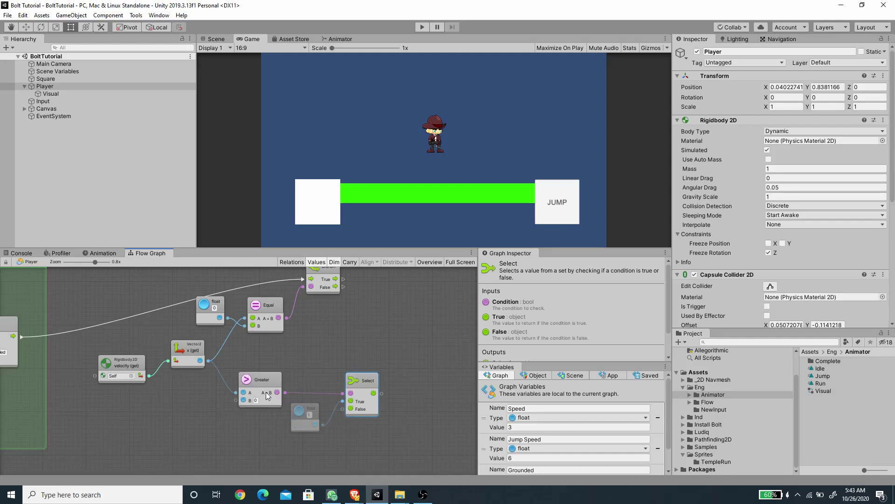
left_click_drag(342, 409, 319, 446)
left_click(355, 329)
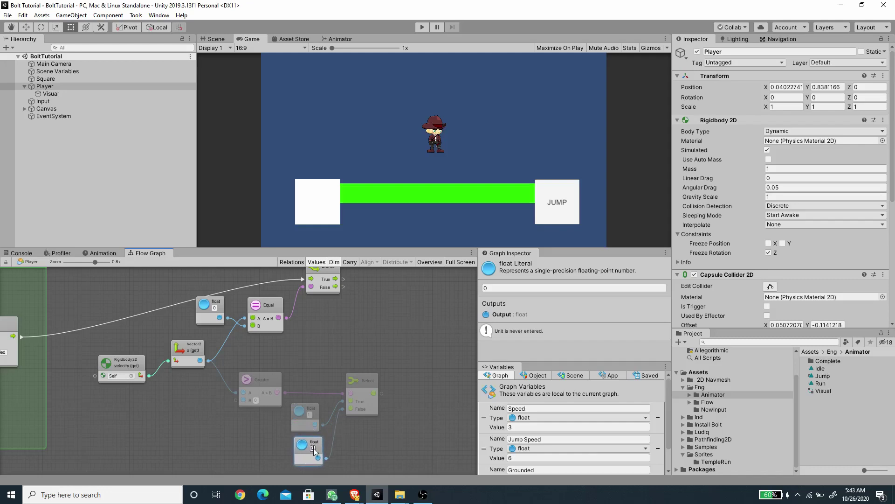
left_click(313, 448)
type("-1")
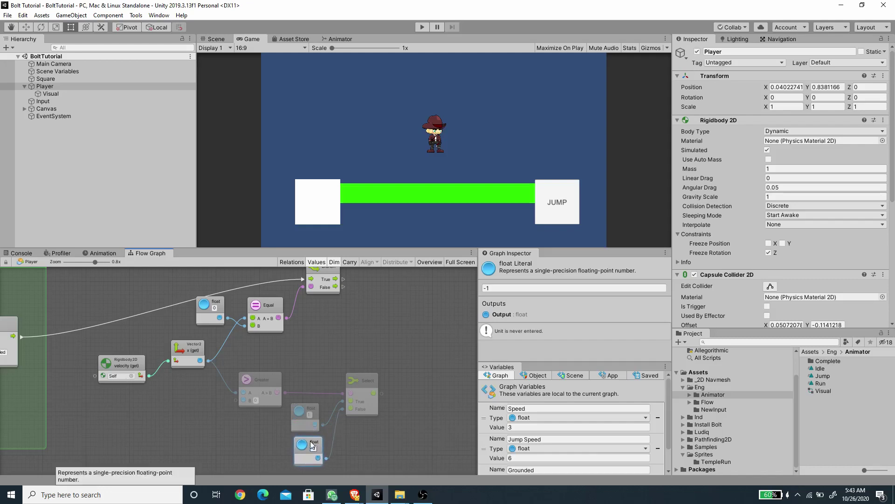
left_click_drag(311, 460, 309, 460)
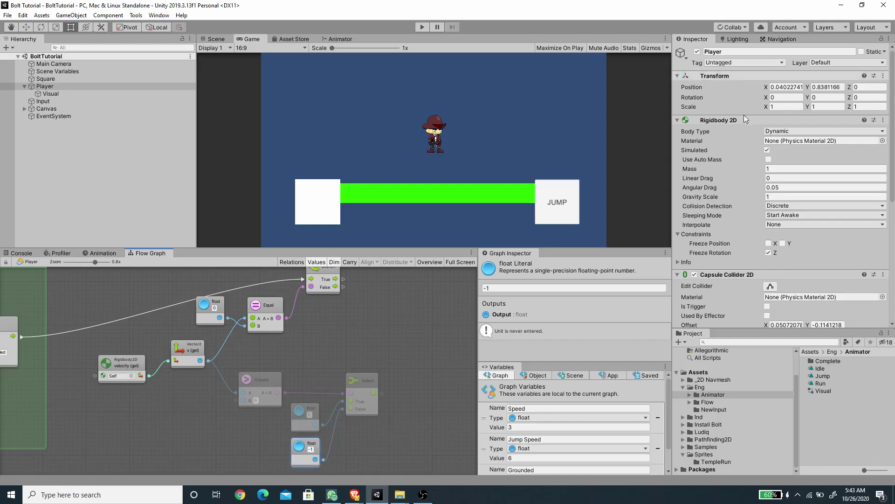
left_click(365, 381)
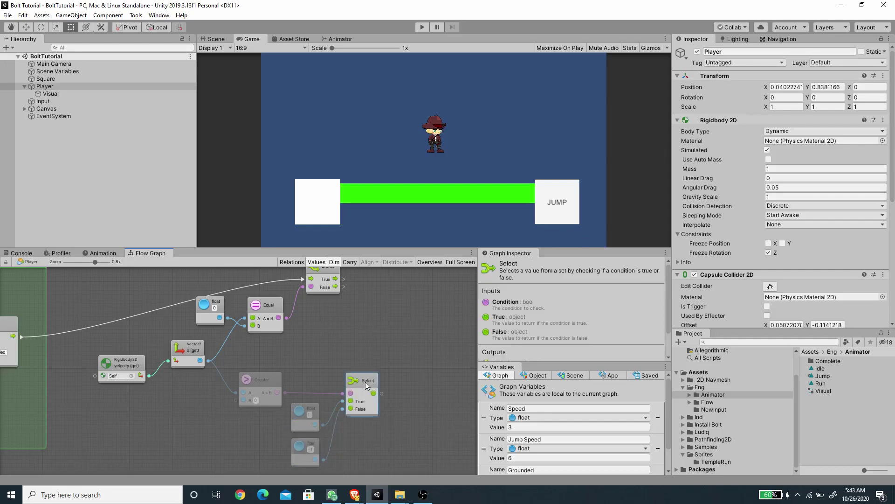
middle_click_drag(361, 382, 290, 316)
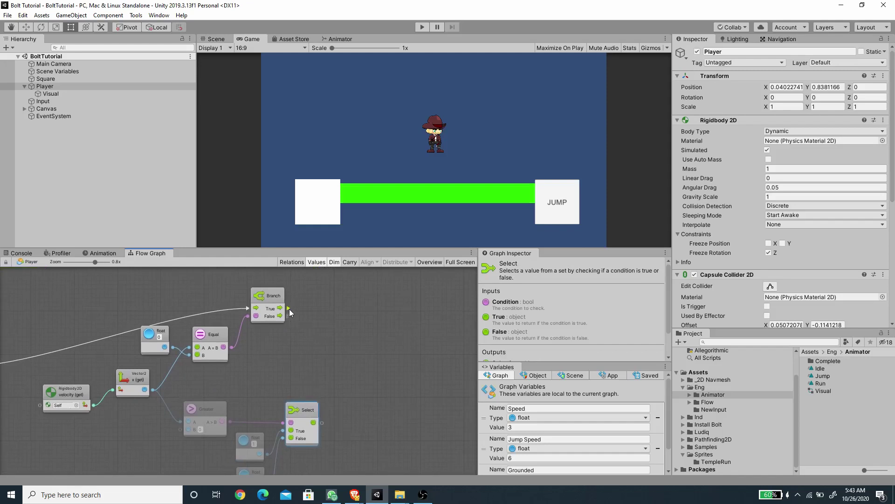
Step: Add a new Vector3 node on Branch's False path with y and z set to 1
left_click_drag(288, 317, 348, 340)
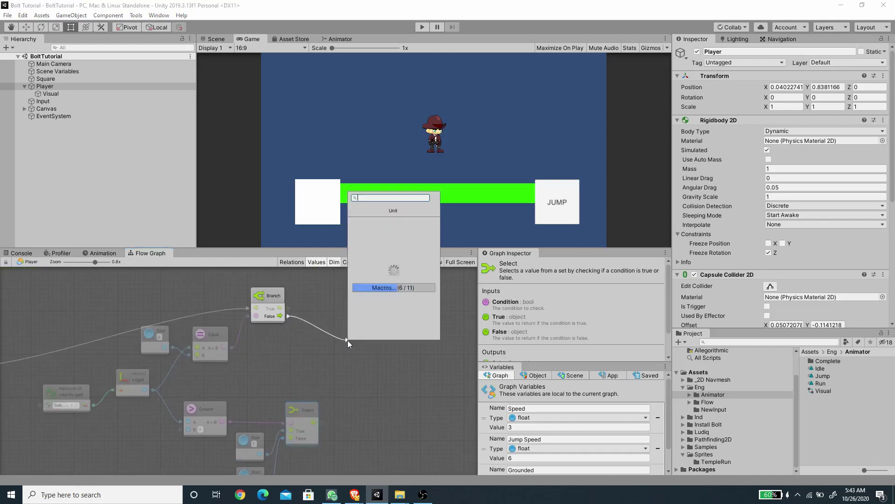
type("new vec")
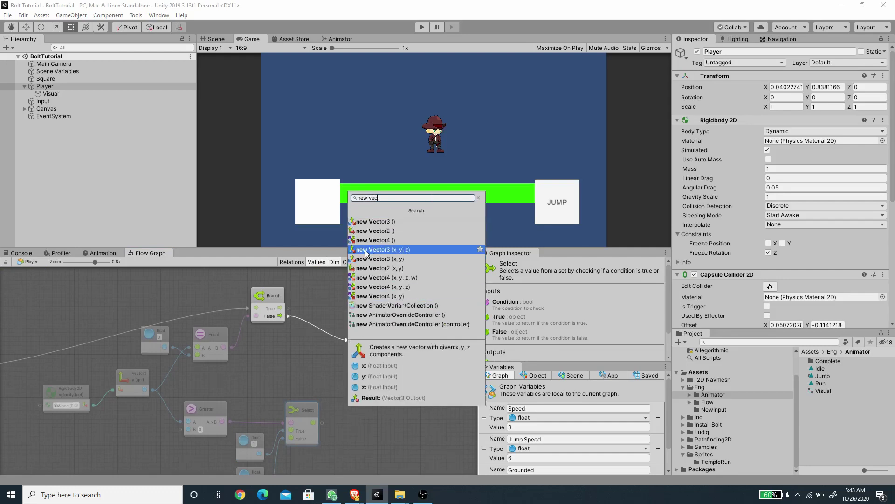
left_click(390, 250)
left_click_drag(365, 324, 363, 322)
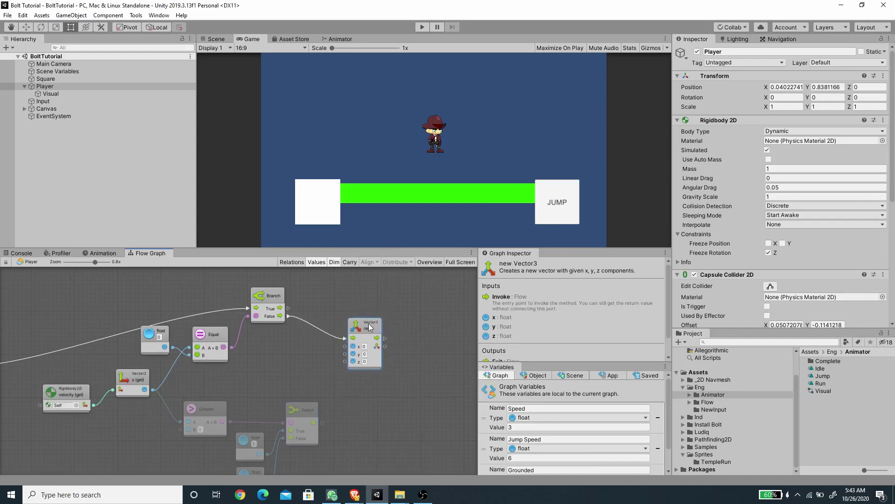
scroll(335, 389, "up", 2)
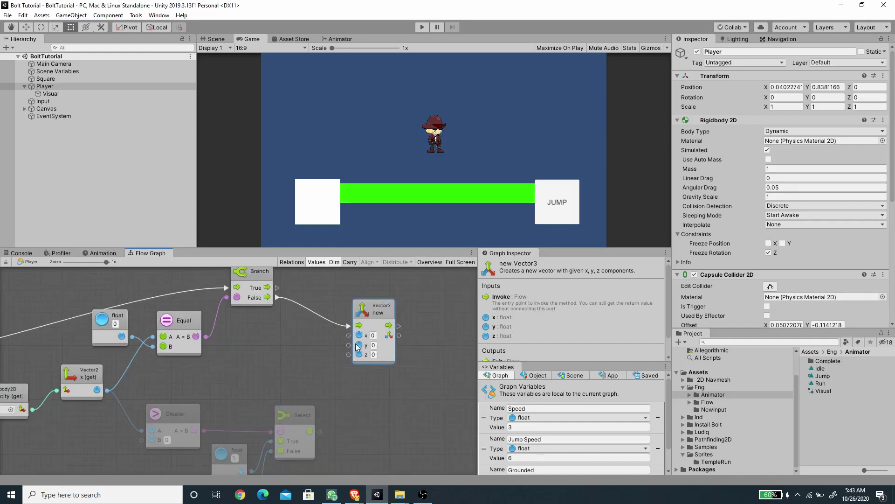
left_click(373, 345)
left_click(374, 355)
type("1")
left_click_drag(382, 357, 395, 359)
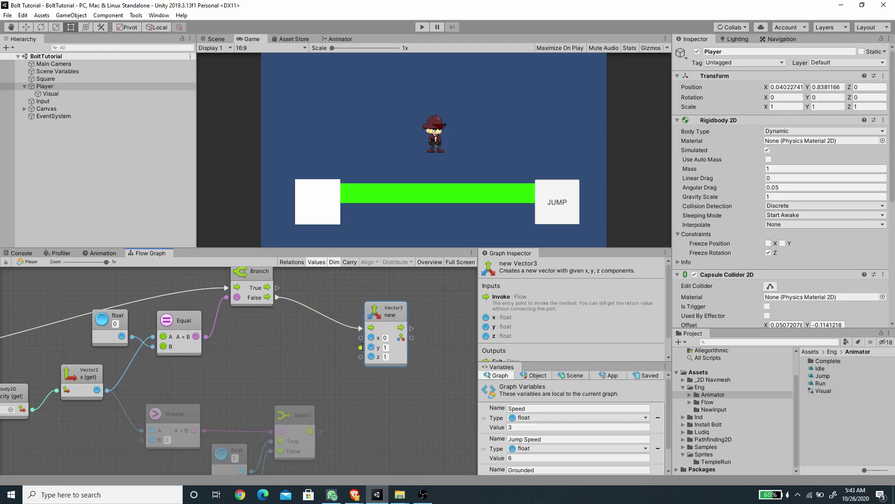
Step: Wire the Select node's result into the Vector3's x input
left_click_drag(293, 413, 361, 339)
middle_click_drag(226, 423, 194, 410)
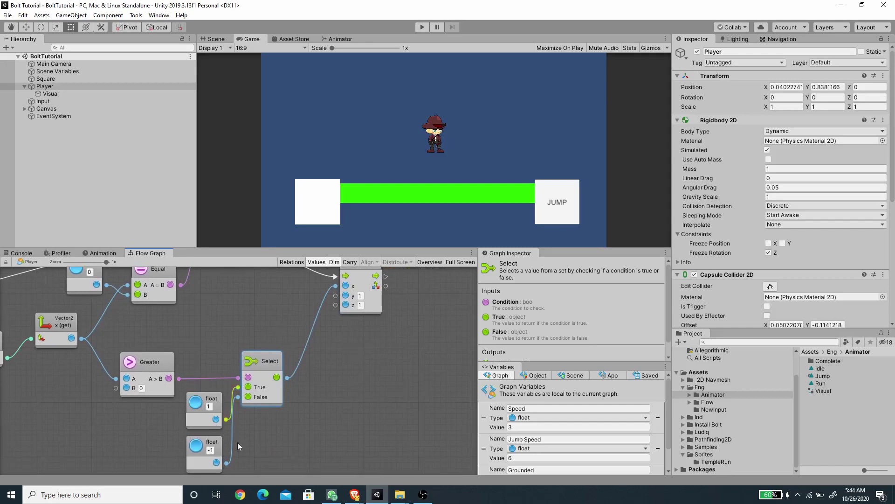
middle_click_drag(286, 399, 275, 438)
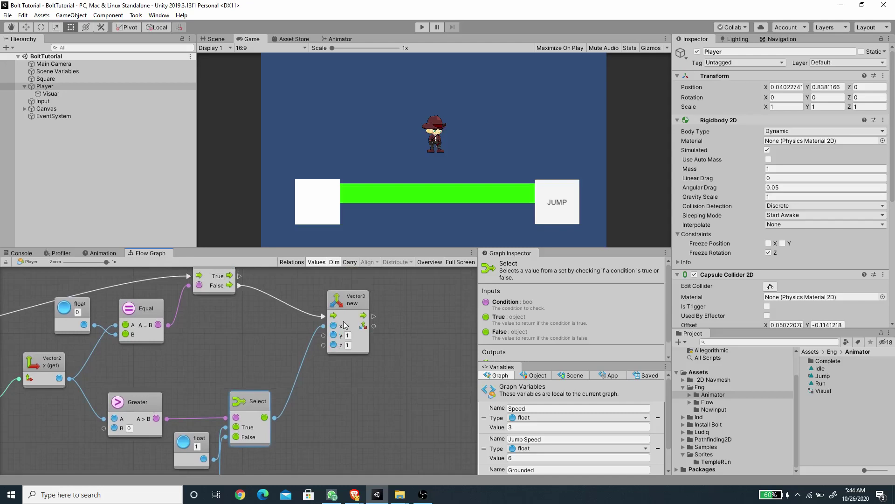
middle_click_drag(278, 363, 284, 399)
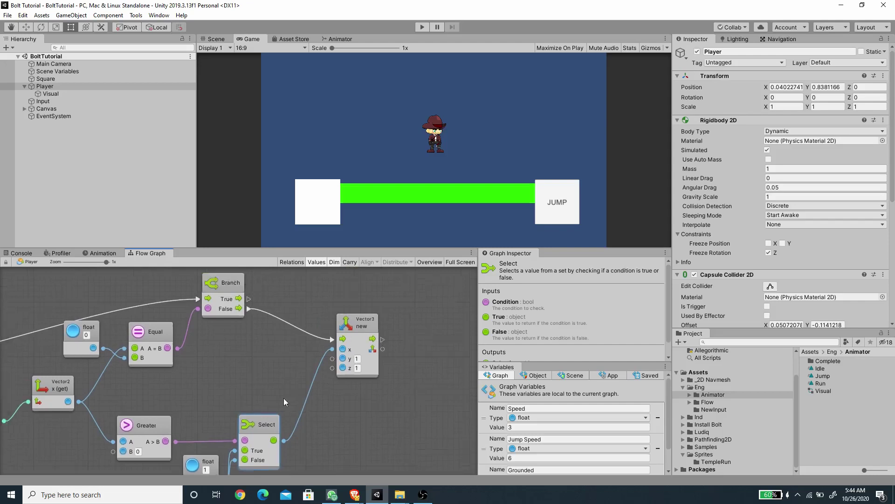
middle_click_drag(135, 360, 167, 357)
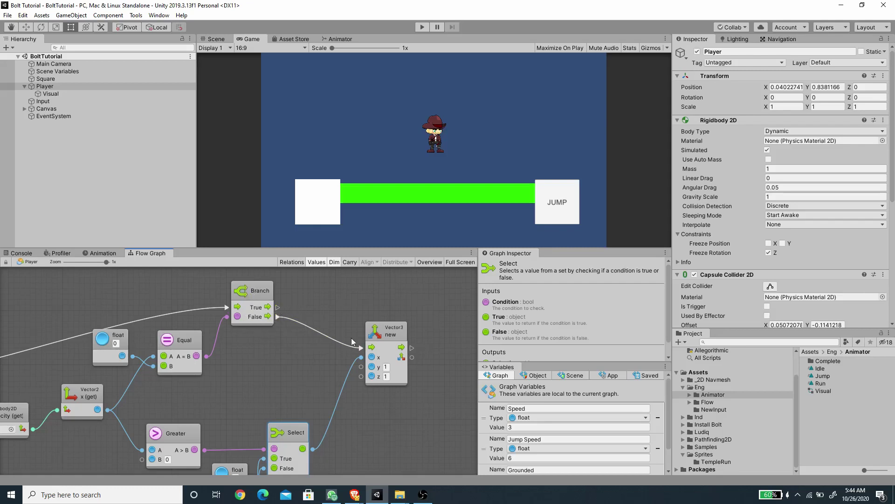
middle_click_drag(402, 401, 297, 401)
Step: Chain a Transform localScale (set) node after the Vector3, using the vector as its Value
left_click_drag(296, 341, 373, 357)
type("transform.")
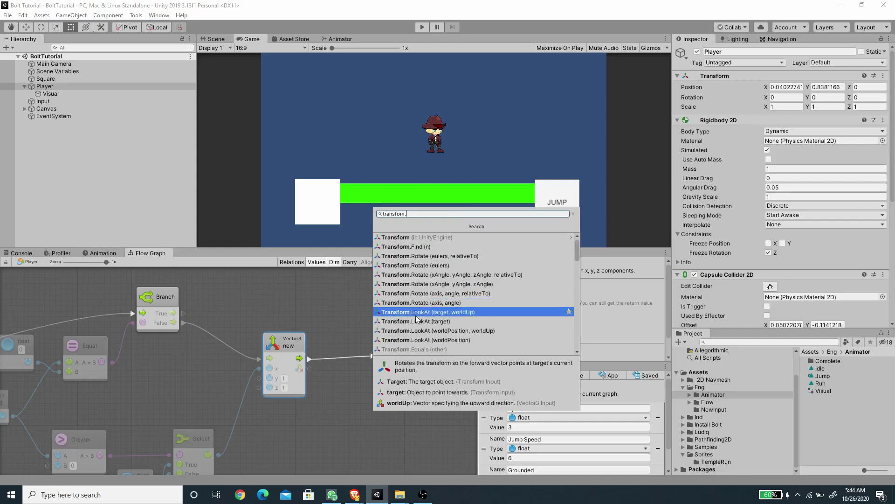
type("sc")
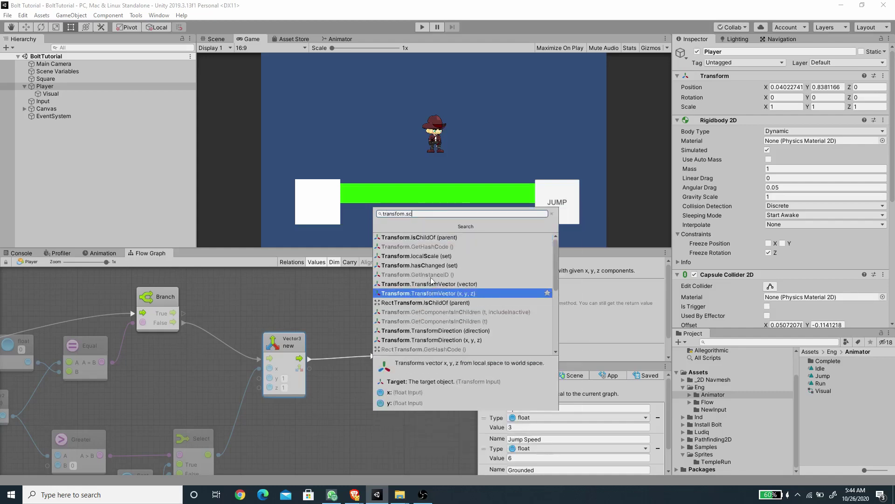
left_click(433, 256)
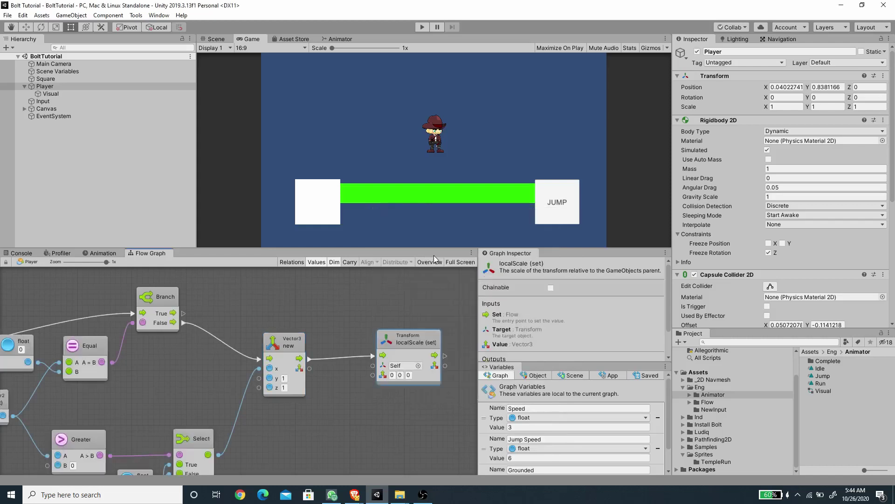
left_click_drag(390, 343, 392, 340)
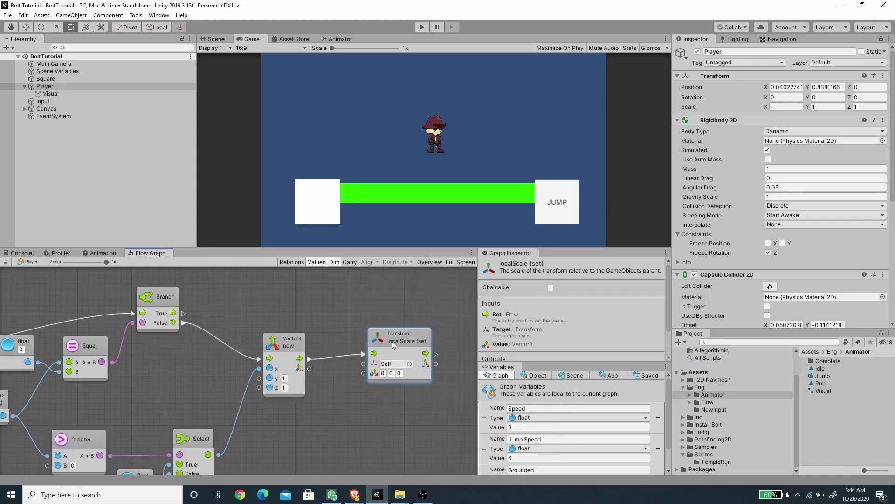
left_click_drag(310, 370, 364, 379)
left_click_drag(388, 336, 372, 332)
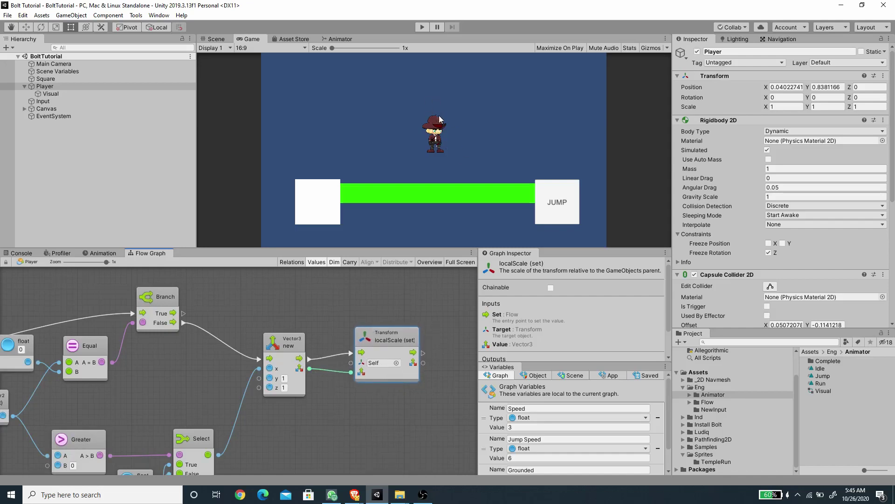
middle_click_drag(227, 421, 325, 330)
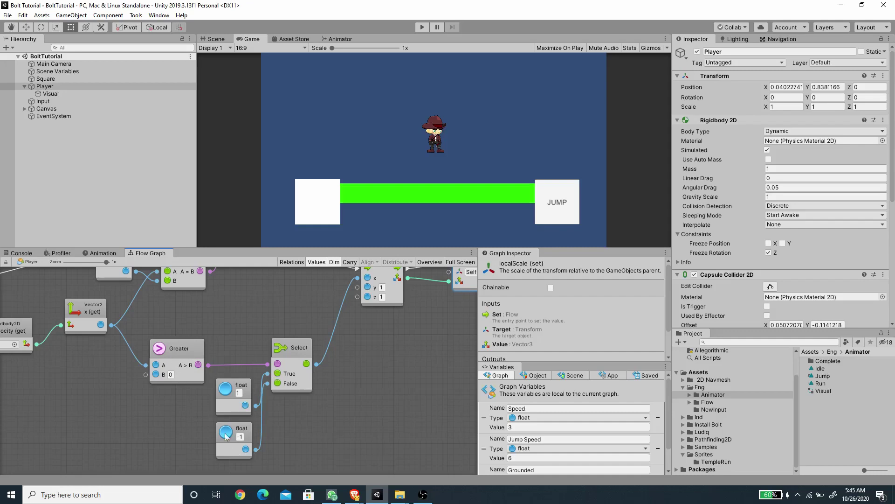
Step: Tidy the velocity, Select, float, Vector3 and localScale nodes into a compact layout
scroll(327, 420, "down", 5)
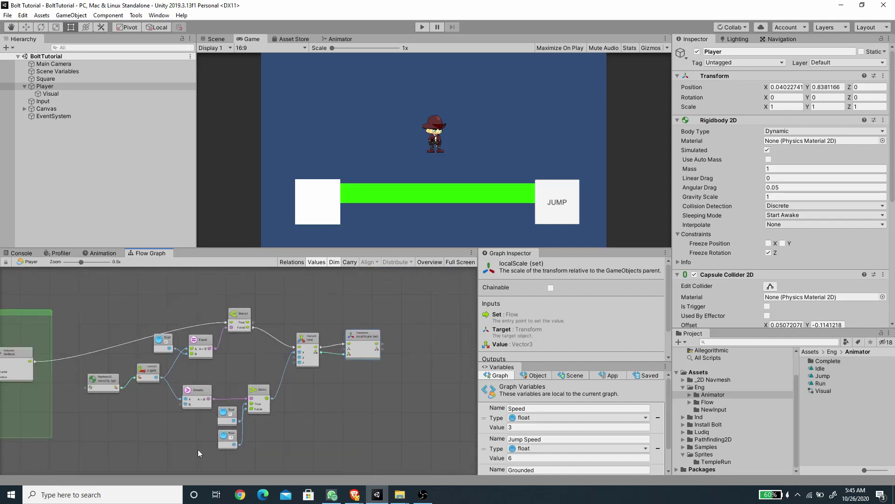
left_click_drag(152, 373, 130, 376)
left_click_drag(262, 394, 251, 378)
left_click_drag(215, 402, 242, 452)
left_click_drag(224, 422, 194, 433)
left_click_drag(309, 336, 289, 333)
left_click_drag(377, 345, 353, 348)
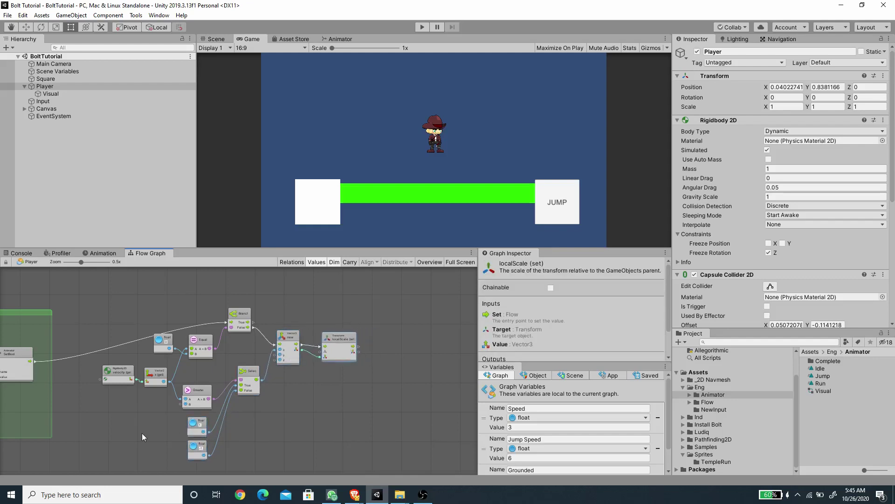
Step: Group the nodes, title the group 'Flip Directions', colour it red, and start Play mode
left_click_drag(82, 293, 405, 424)
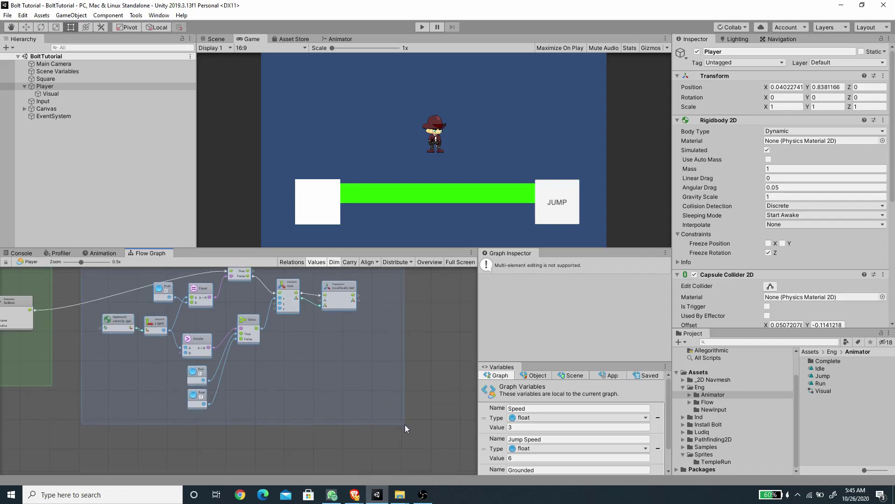
scroll(333, 400, "up", 3)
scroll(292, 350, "down", 3)
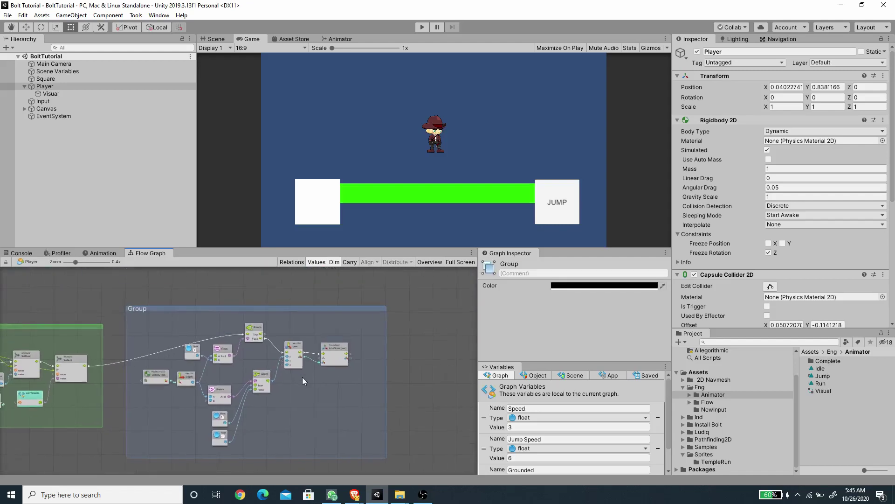
double_click(140, 310)
type("Fllip")
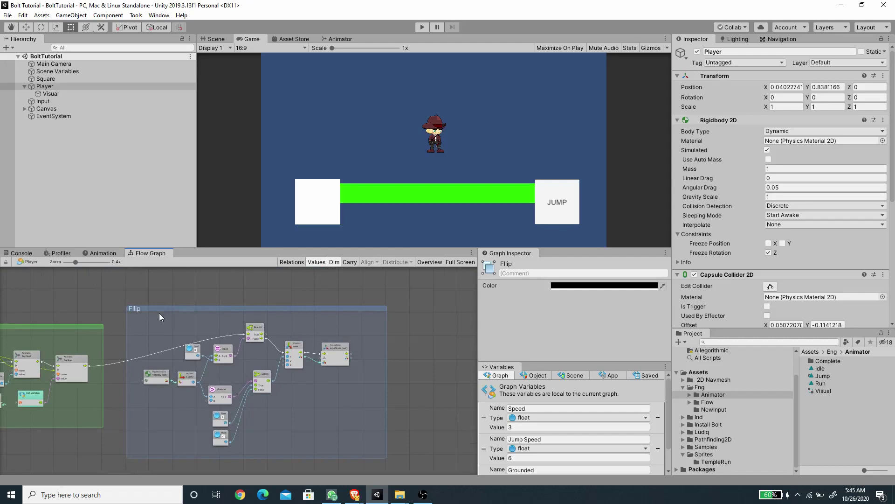
type(" Directions")
key("Return")
left_click(582, 285)
left_click(842, 296)
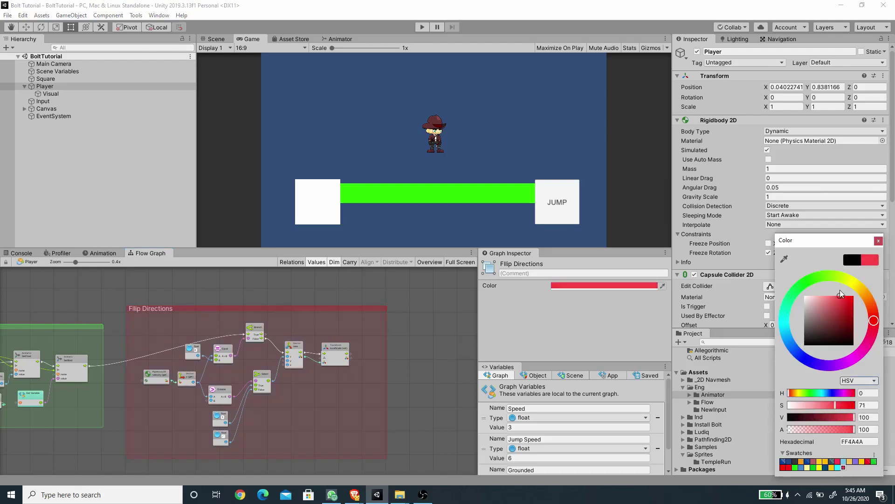
left_click(414, 329)
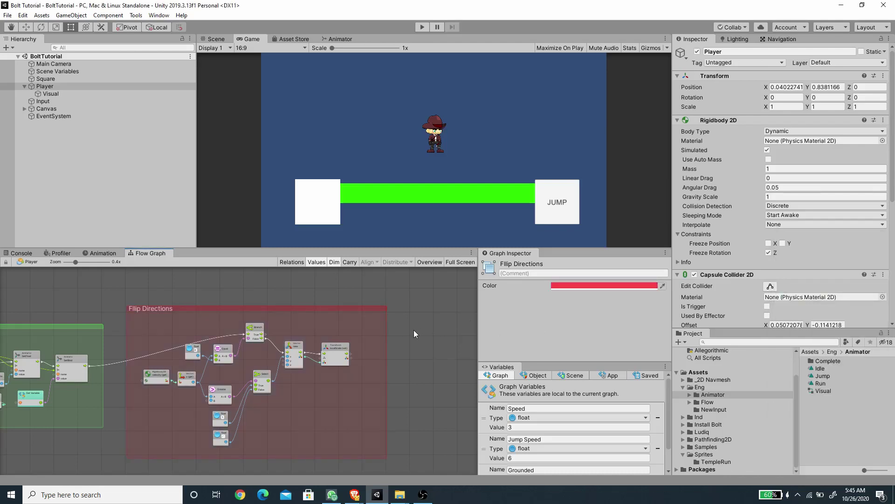
left_click(419, 26)
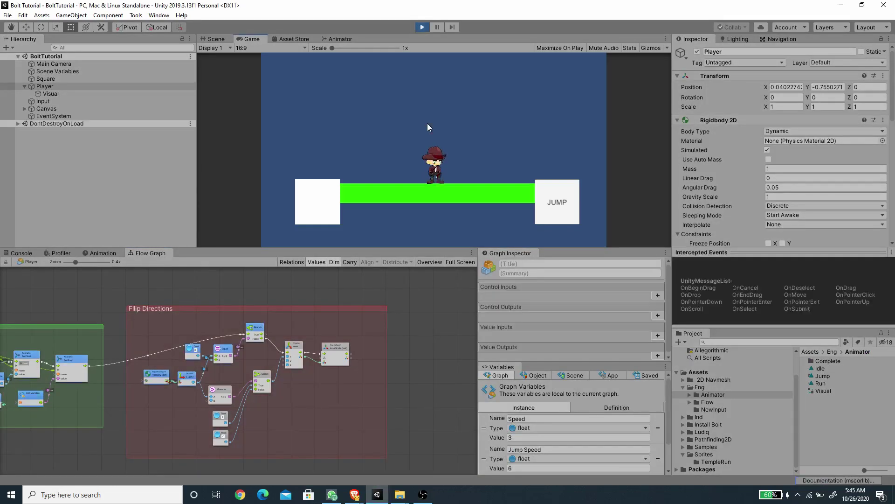
Step: Run the player right, left, right and jump, confirming Scale X flips between 1 and -1
key("Right")
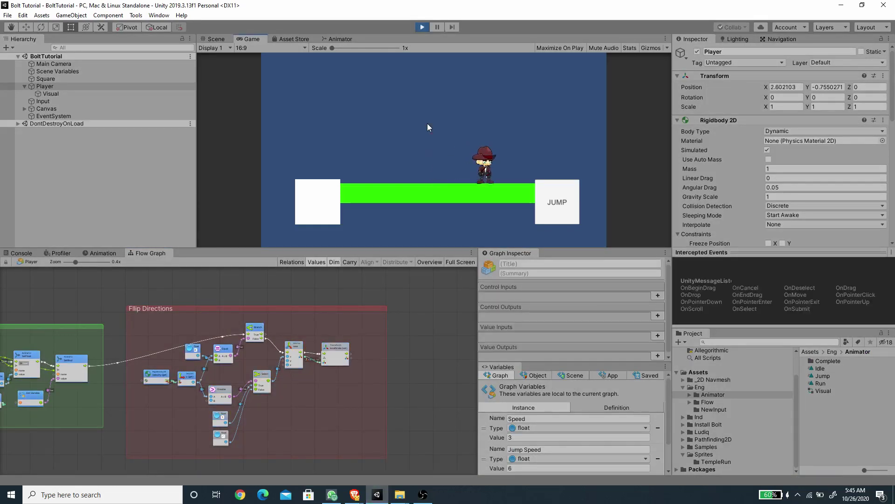
key("Left")
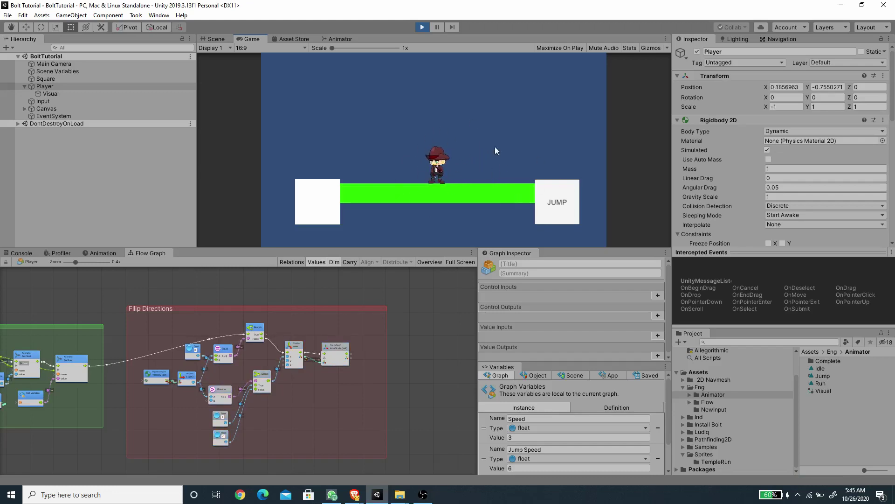
key("Right")
key("space")
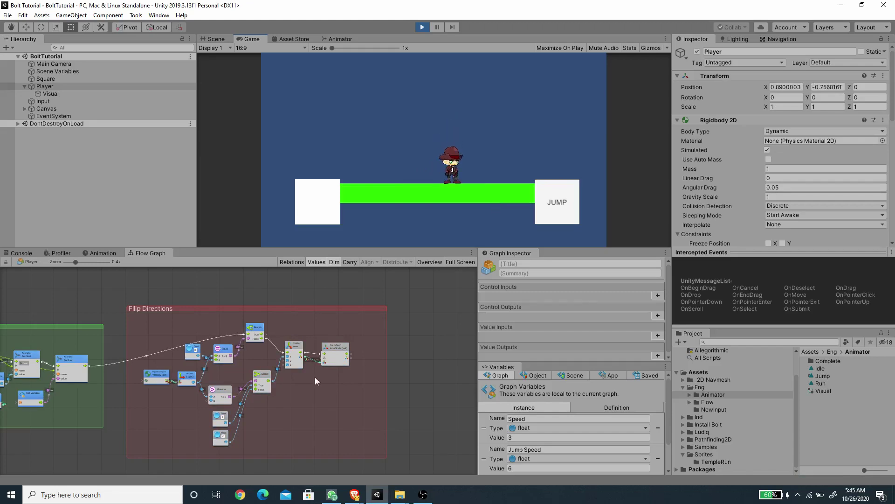
middle_click_drag(235, 371, 348, 331)
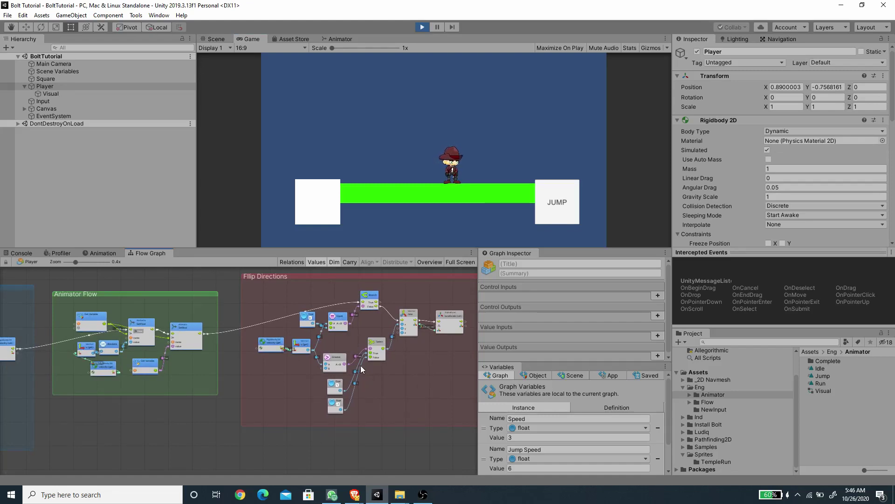
middle_click_drag(238, 361, 283, 381)
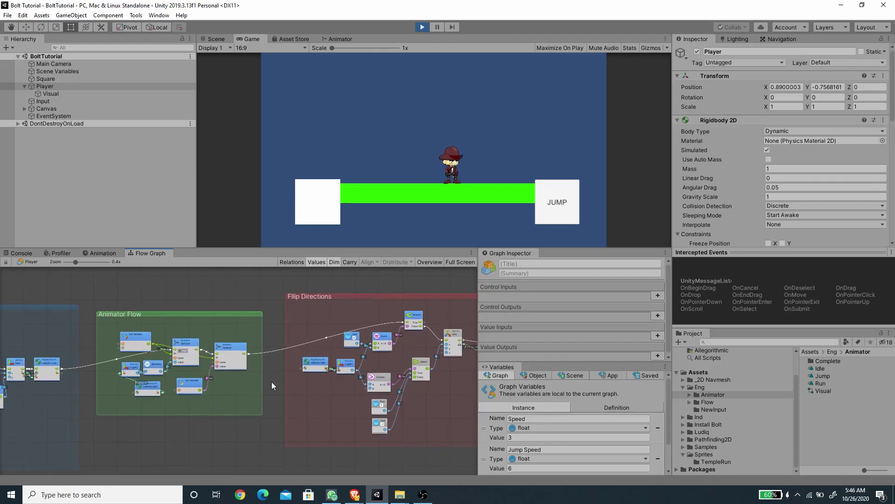